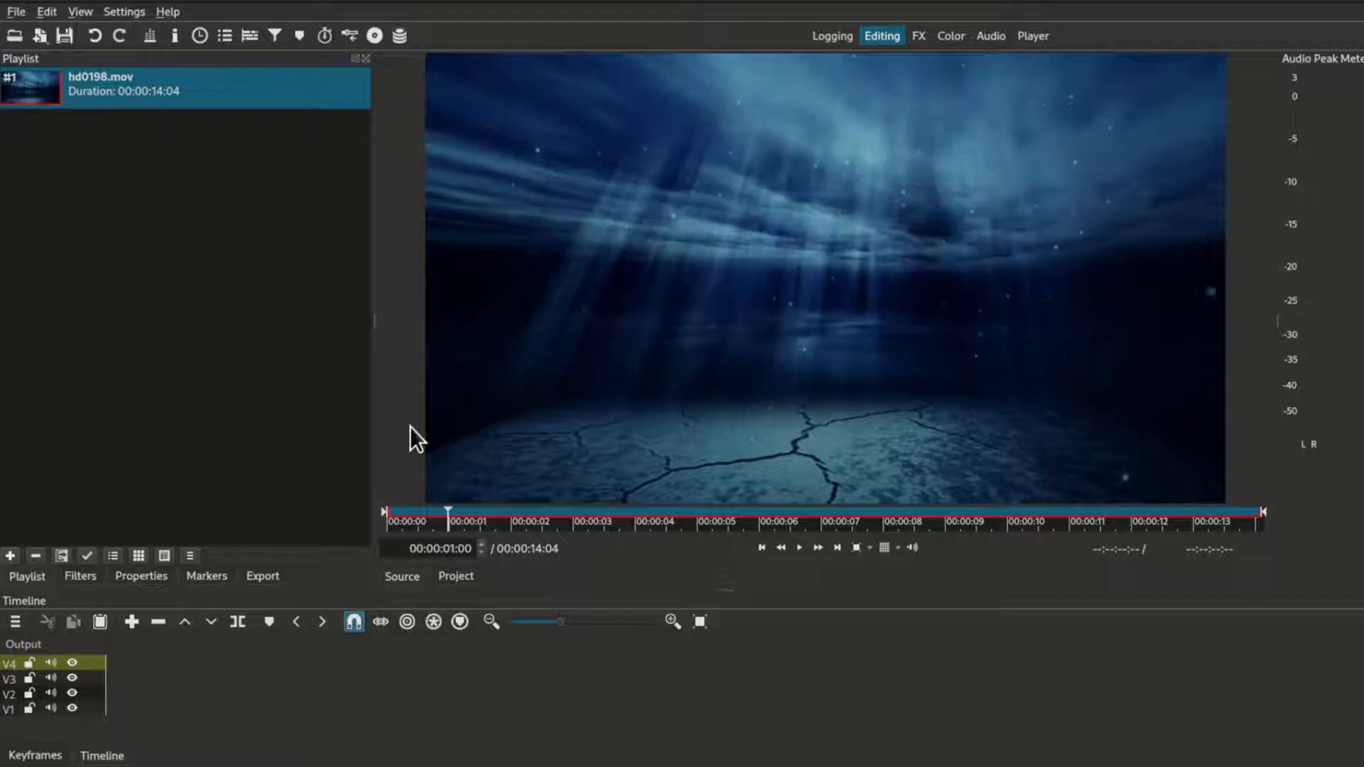
Step: Trim the end of hd0198.mov by setting its out point at 00:00:05:00
key(Page_Down)
key(Page_Down)
key(Page_Down)
key(Page_Down)
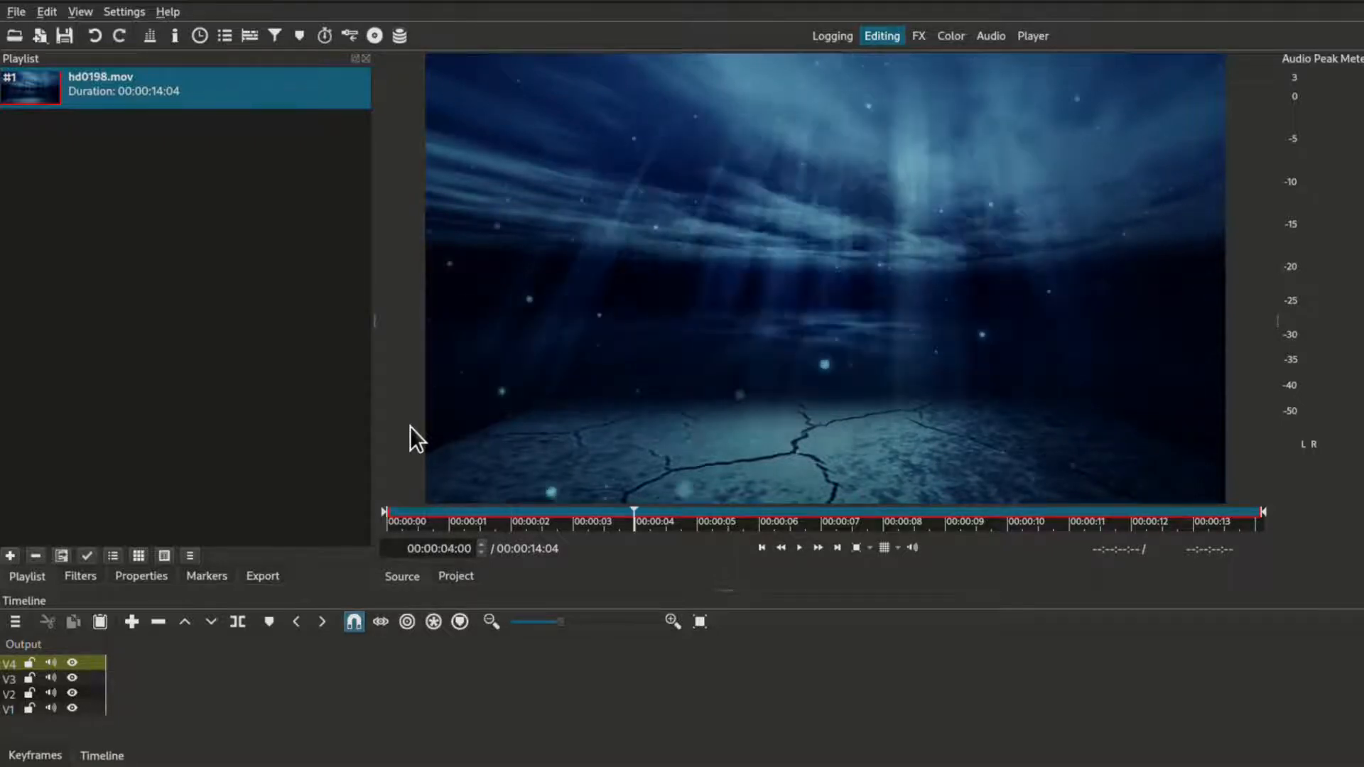
key(o)
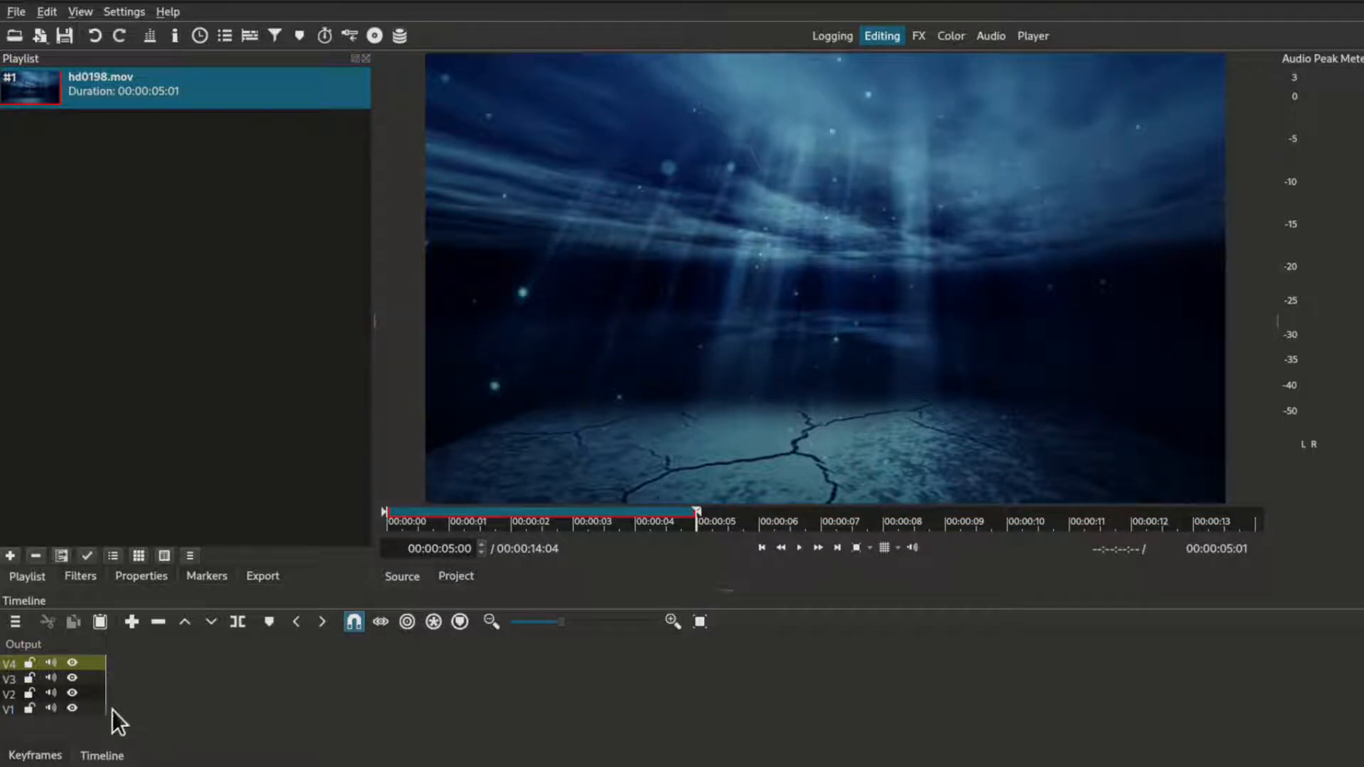
Step: Append the trimmed hd0198.mov clip to track V1 and fit the timeline zoom to it
click(91, 709)
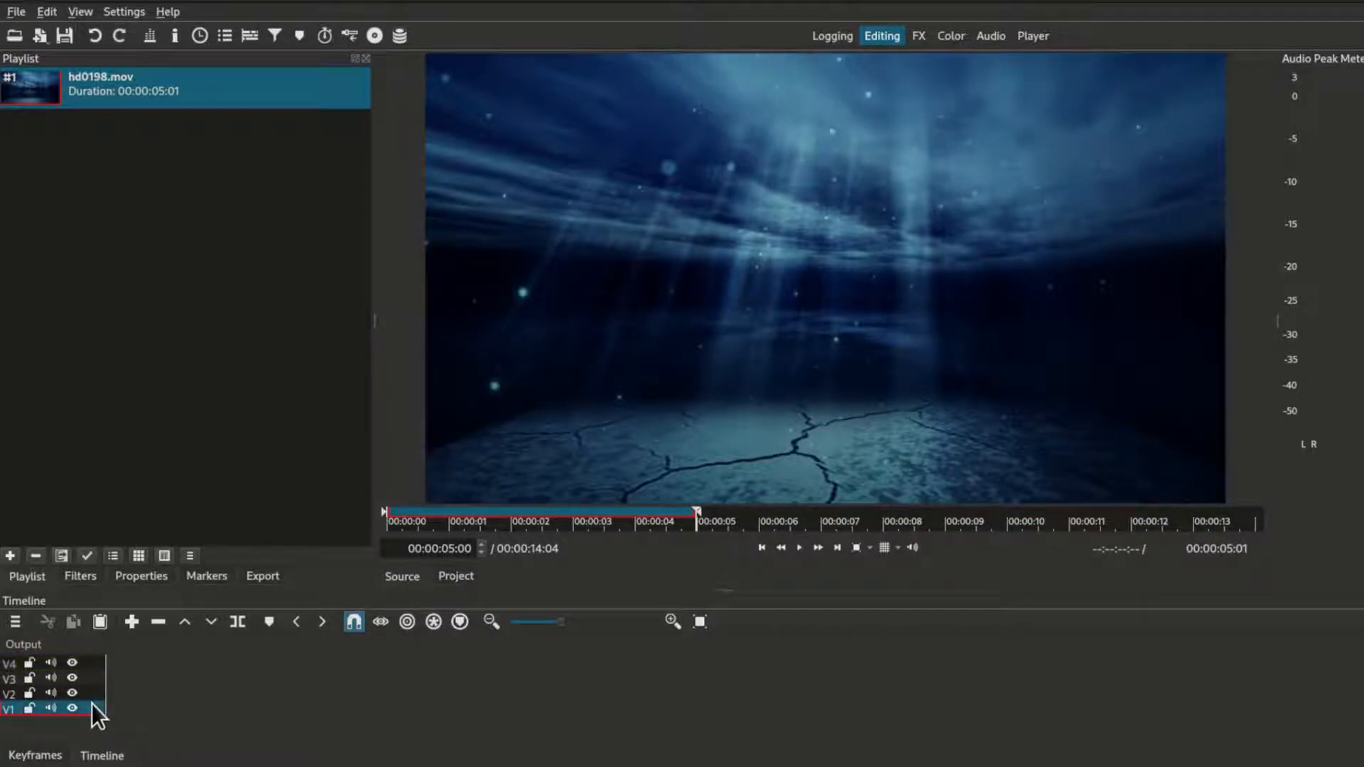
key(a)
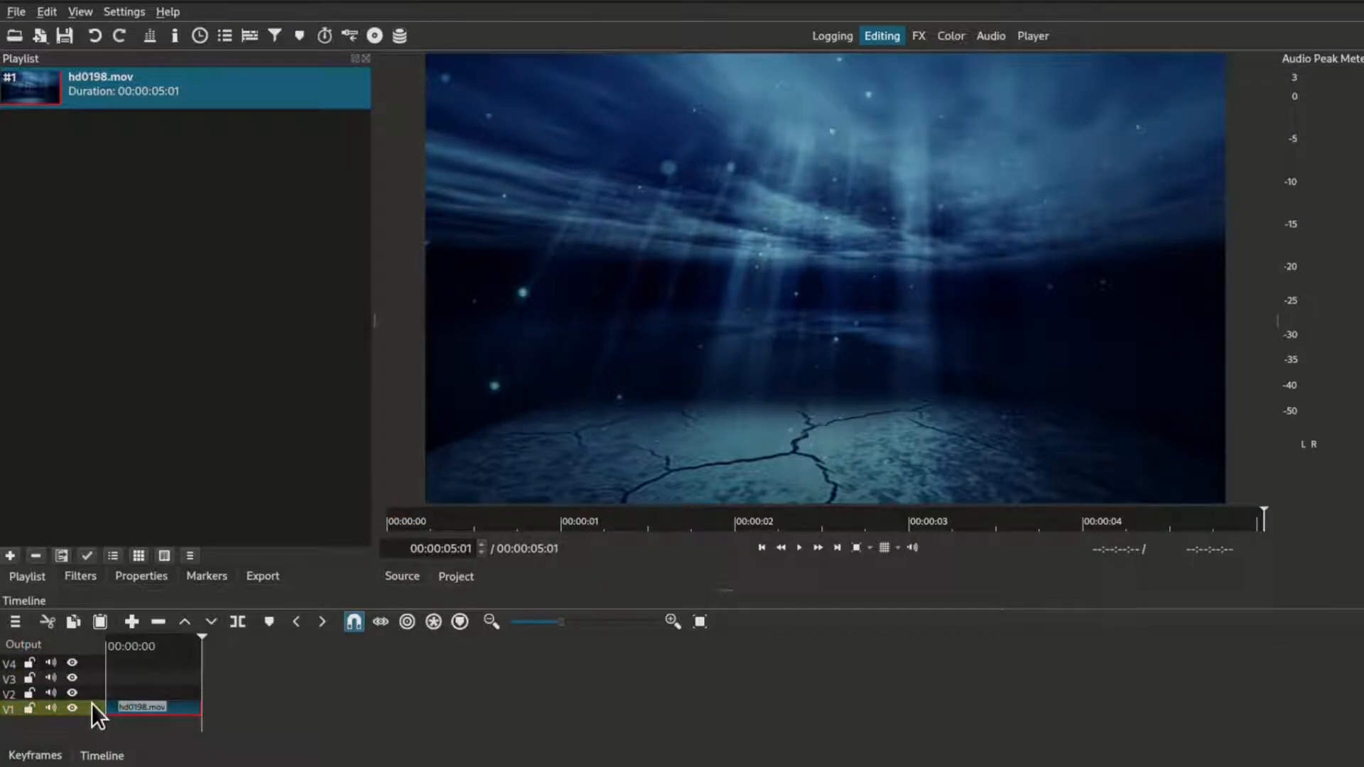
click(699, 616)
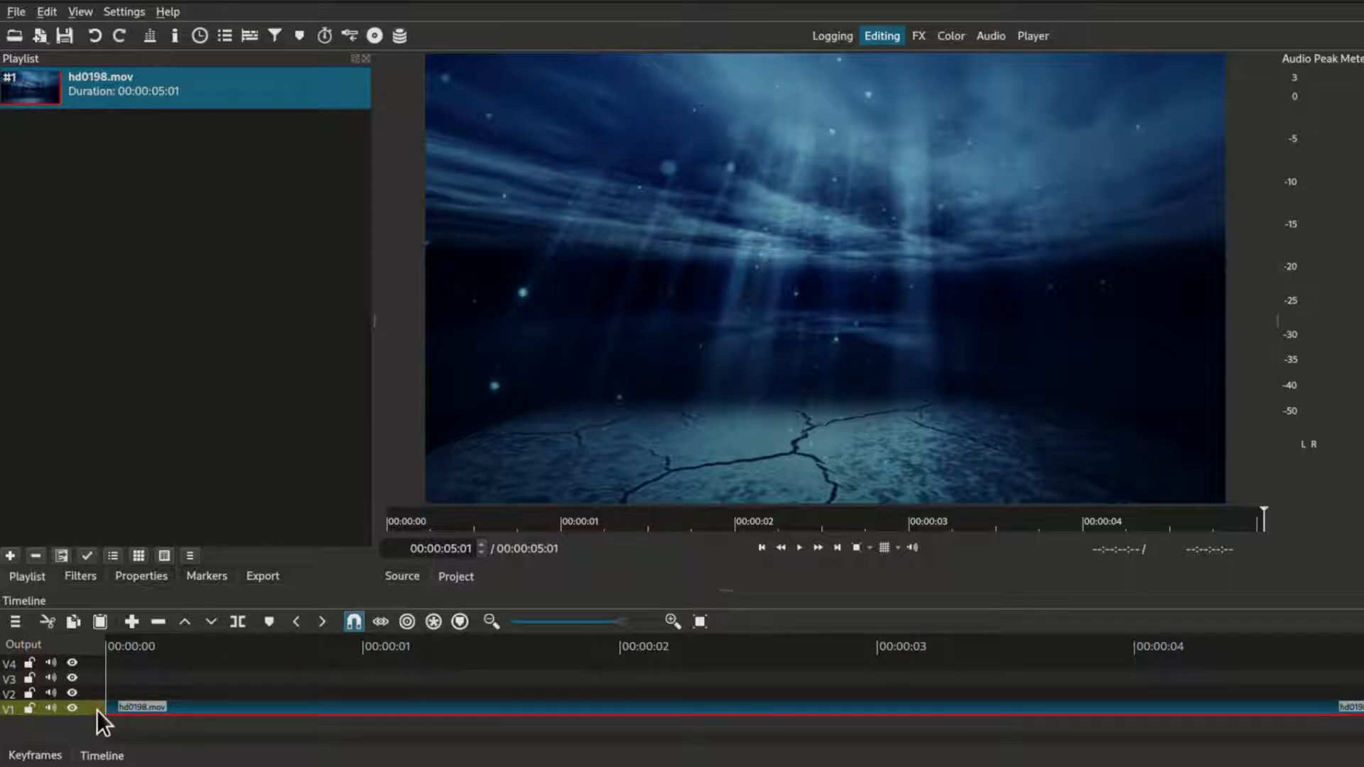
Step: Add a white (#FFFFFFFF) color clip to track V4
key(Up)
key(Up)
key(Up)
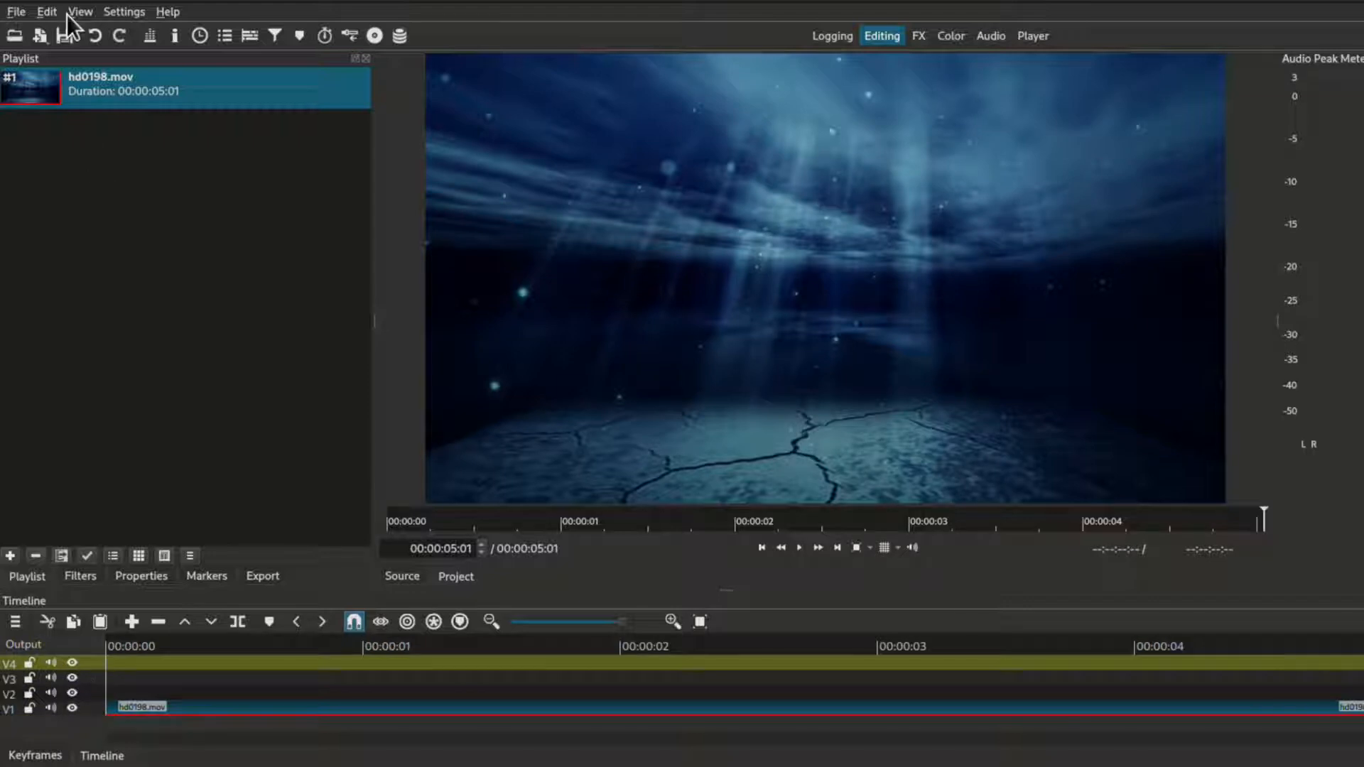
click(38, 36)
click(99, 58)
key(a)
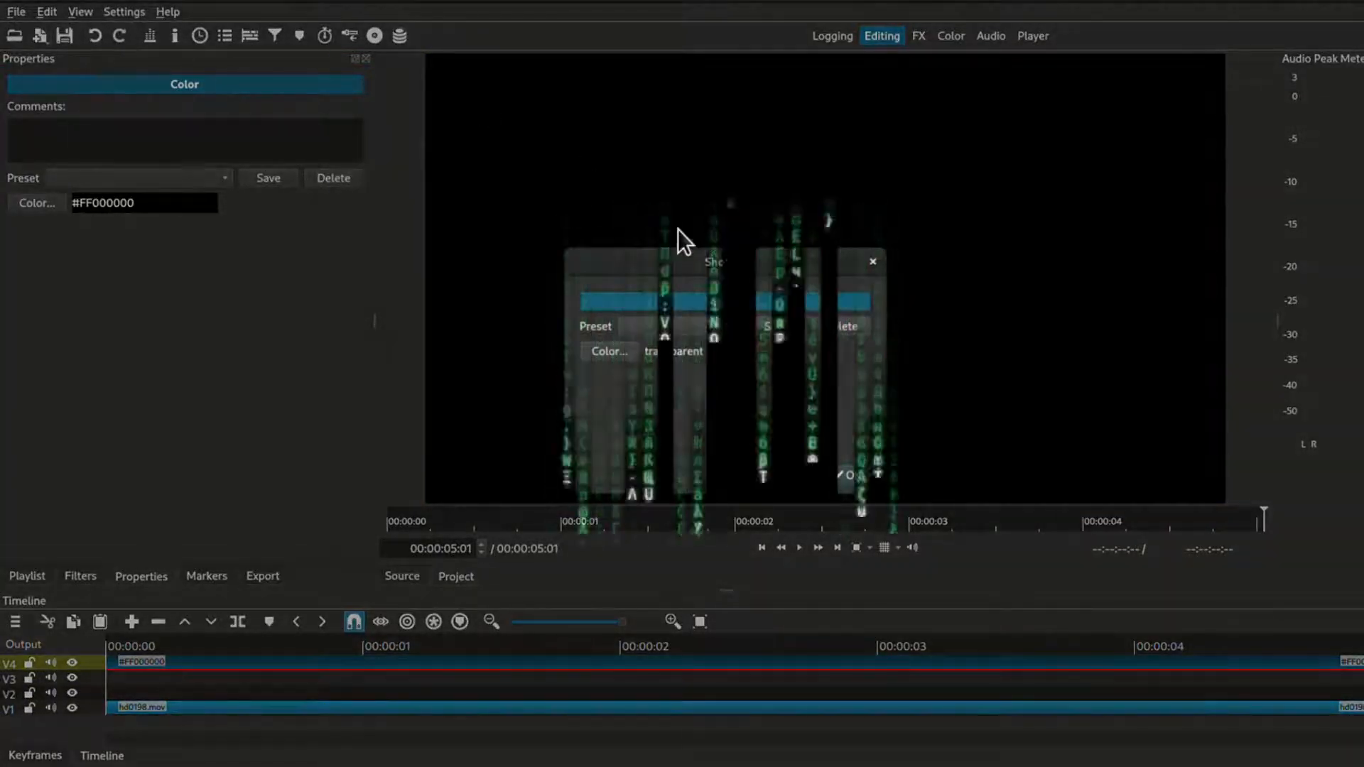
click(615, 351)
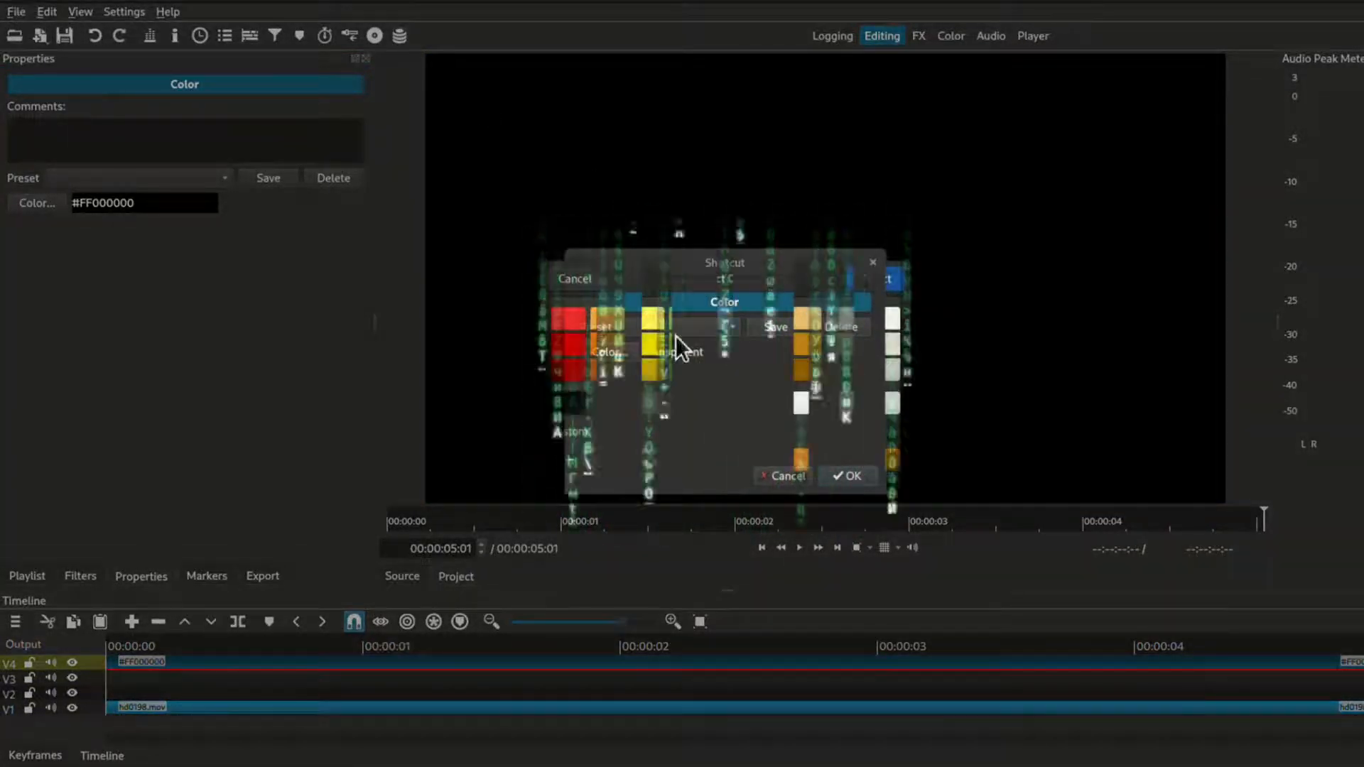
click(884, 402)
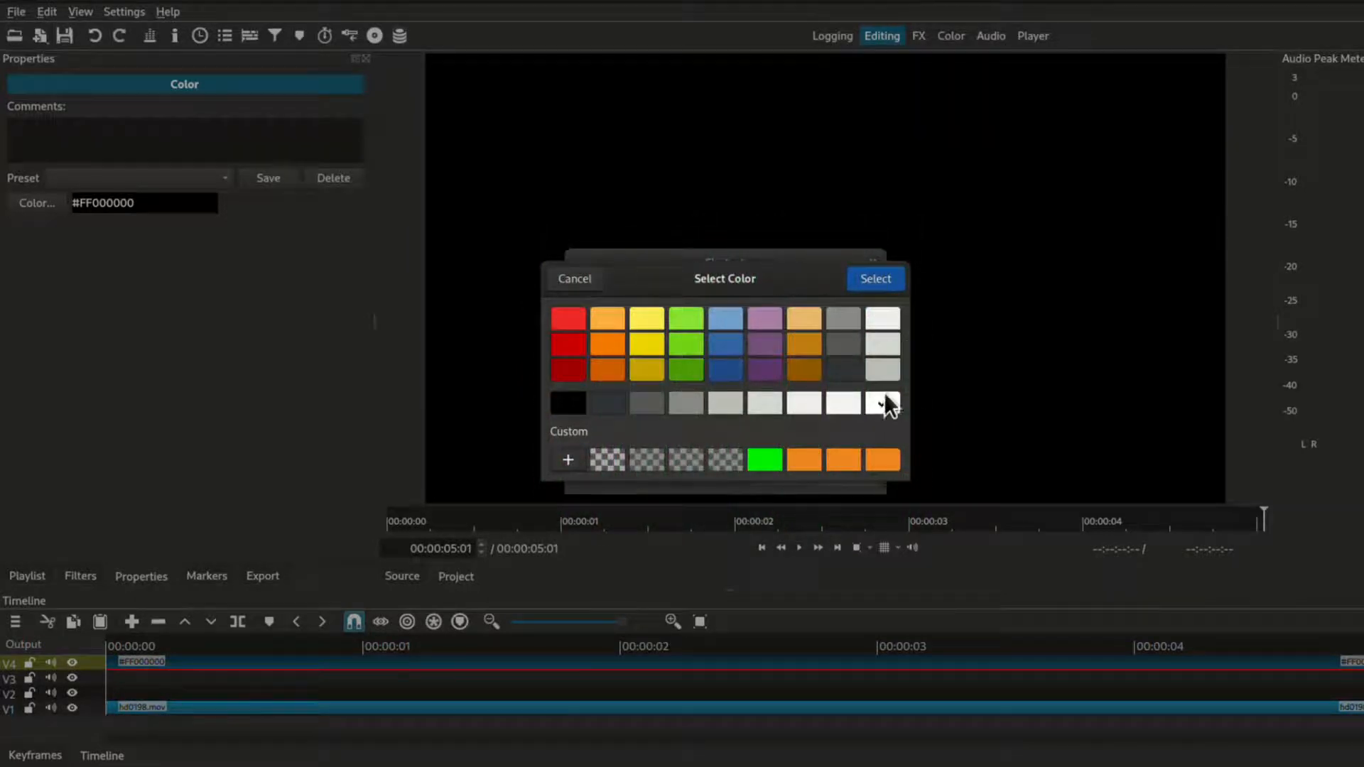
click(881, 279)
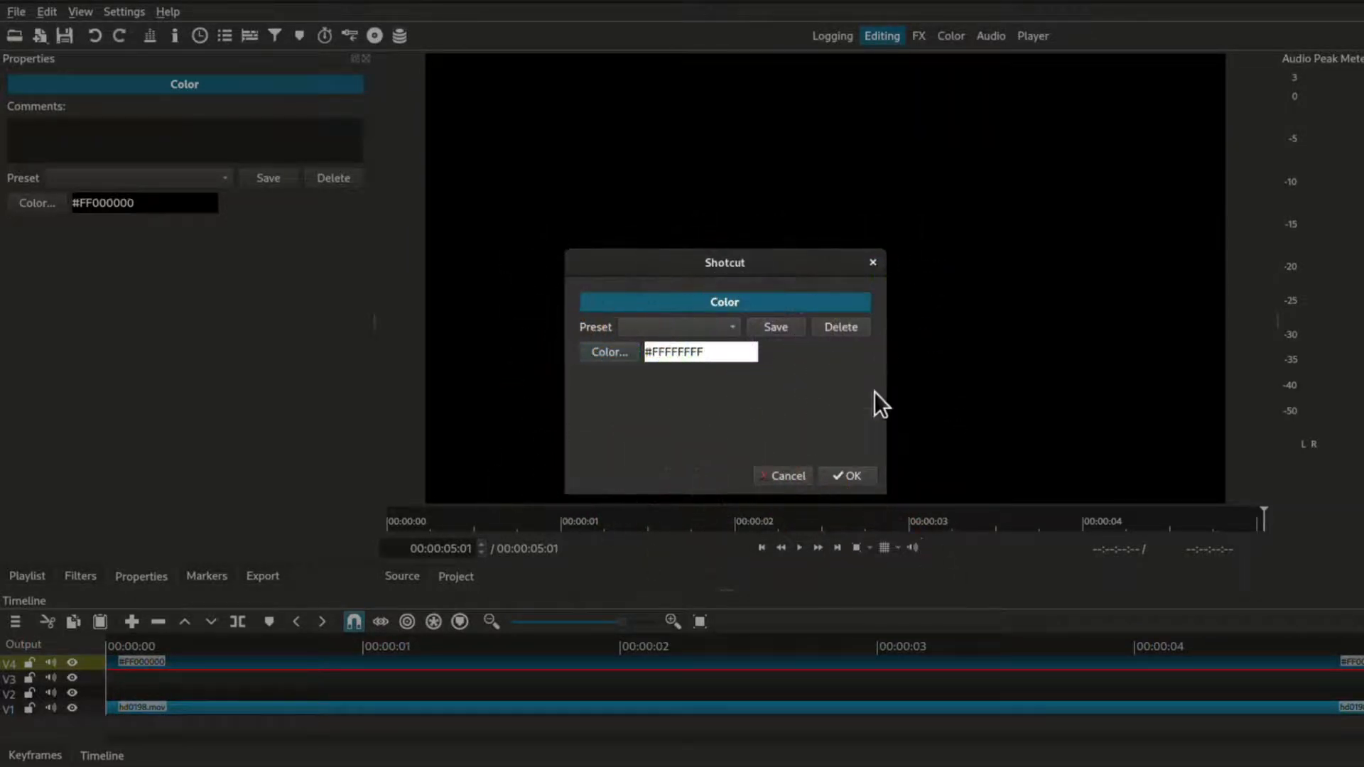
click(849, 475)
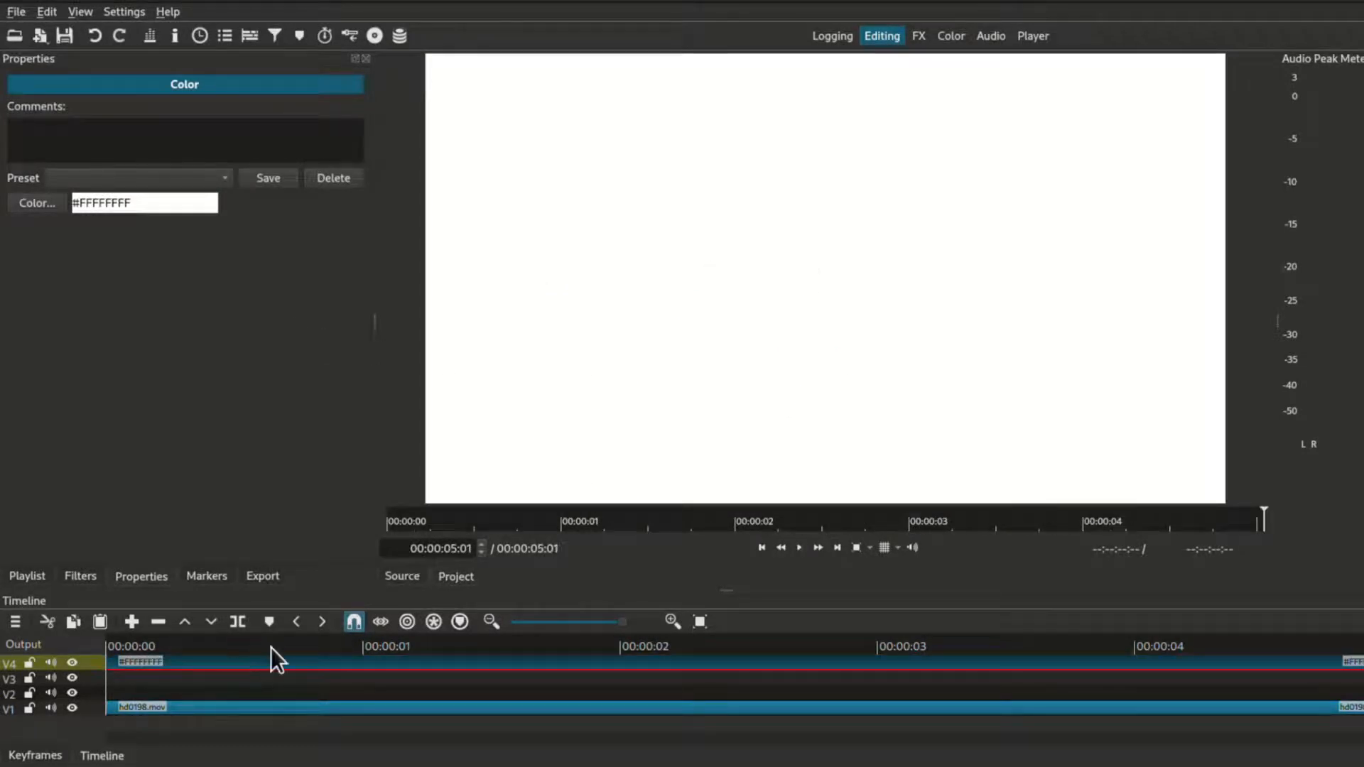
Step: Add a Text: Simple filter to the white color clip and replace its text with NERDY TIM
click(84, 577)
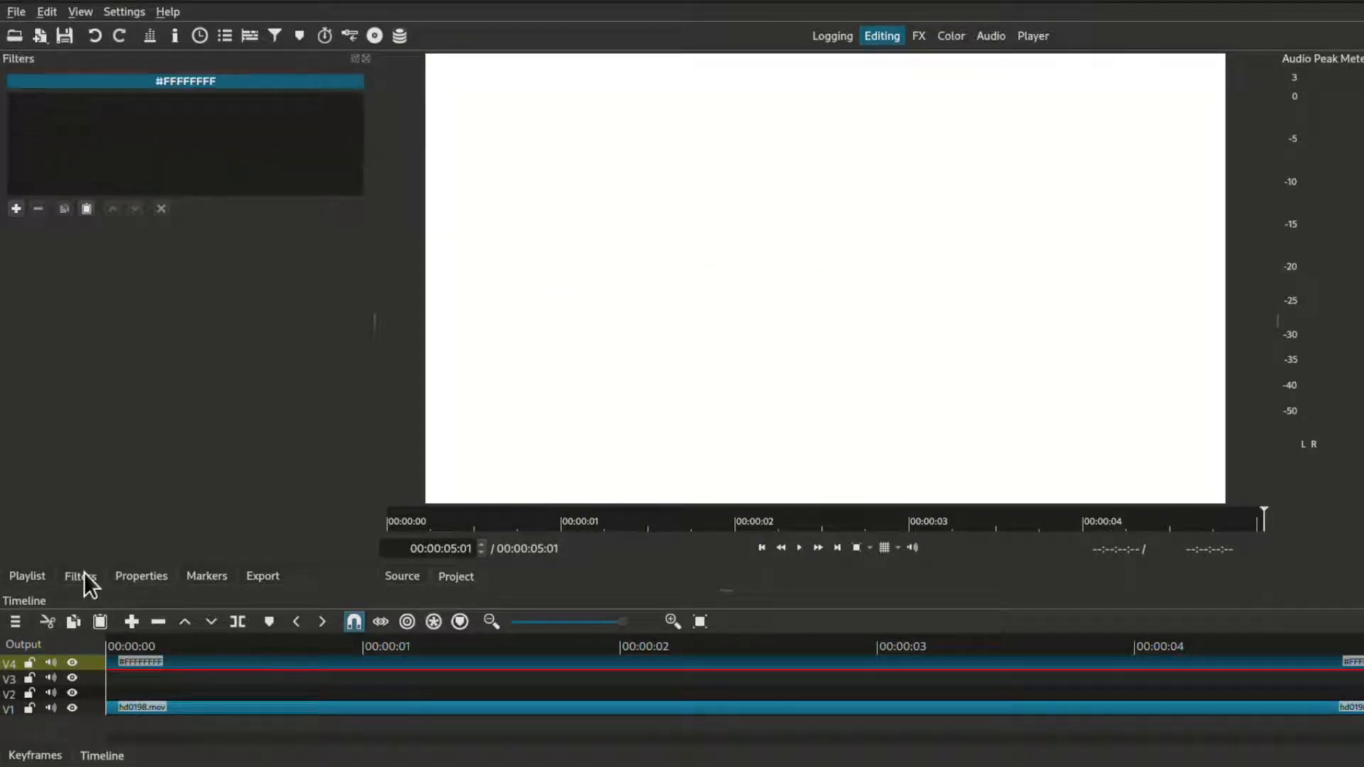
click(12, 204)
text(text)
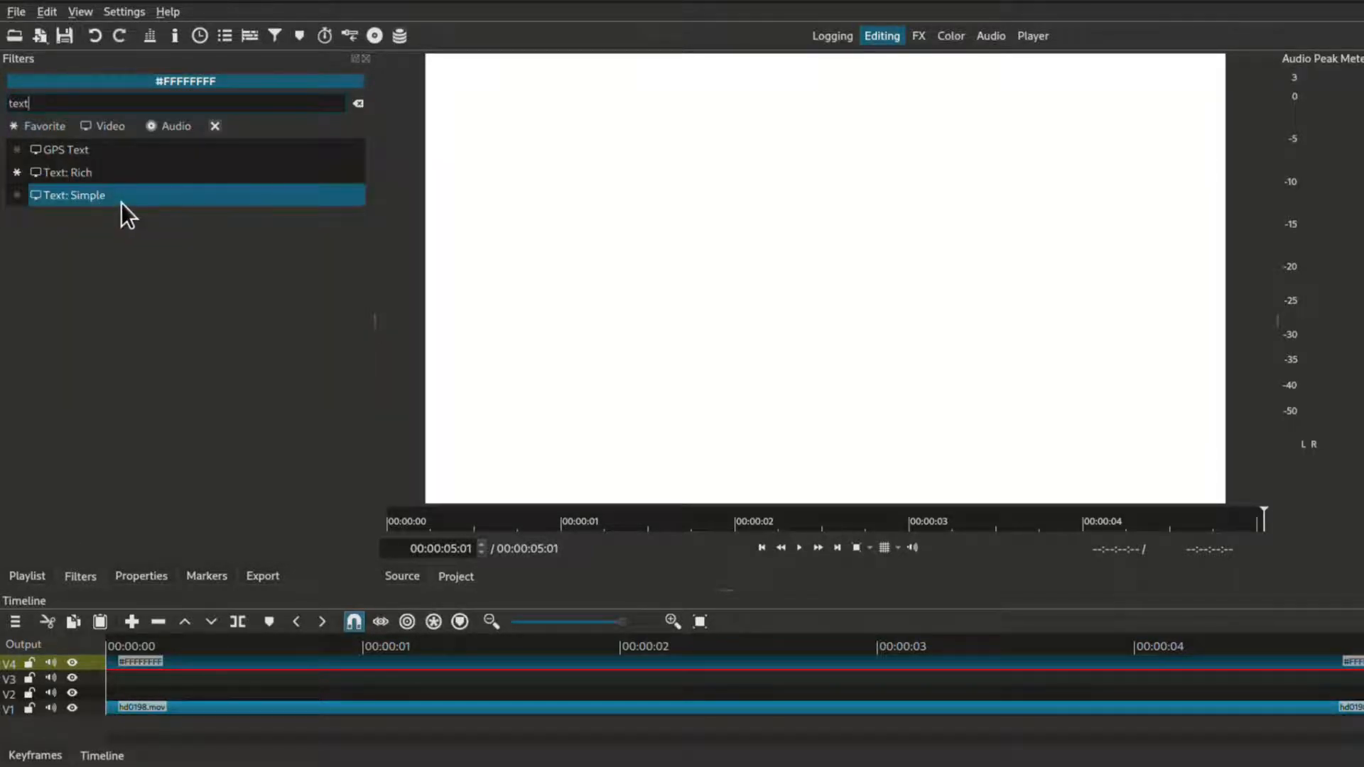
click(120, 200)
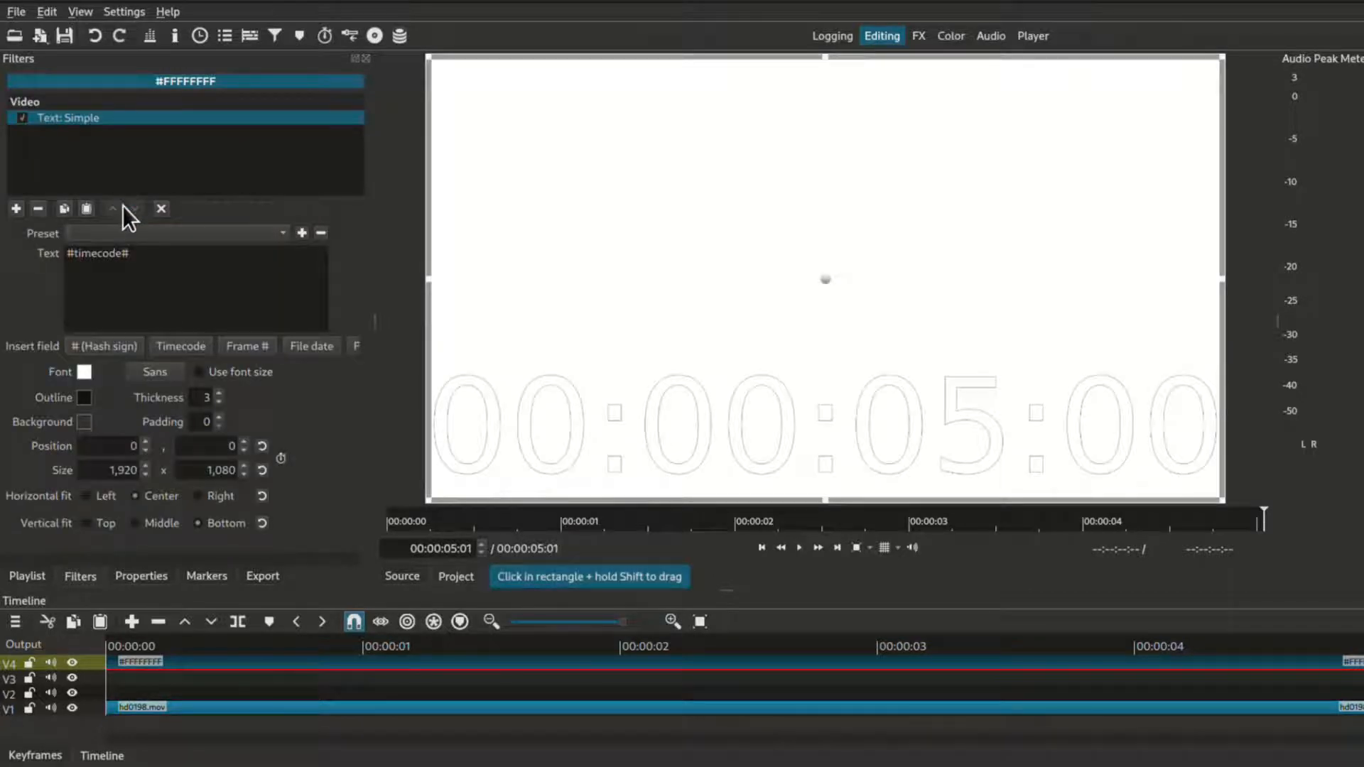
drag(159, 250, 12, 241)
text(NER)
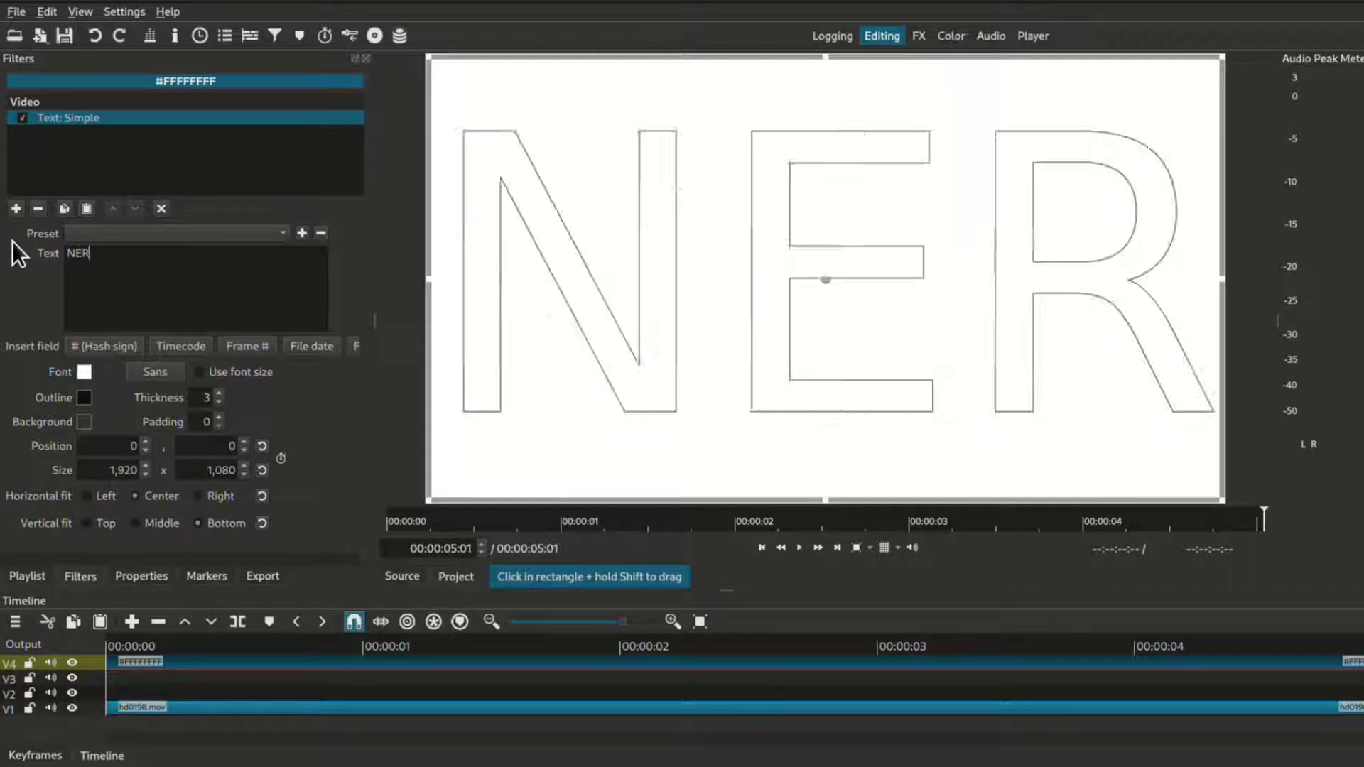
text(DY)
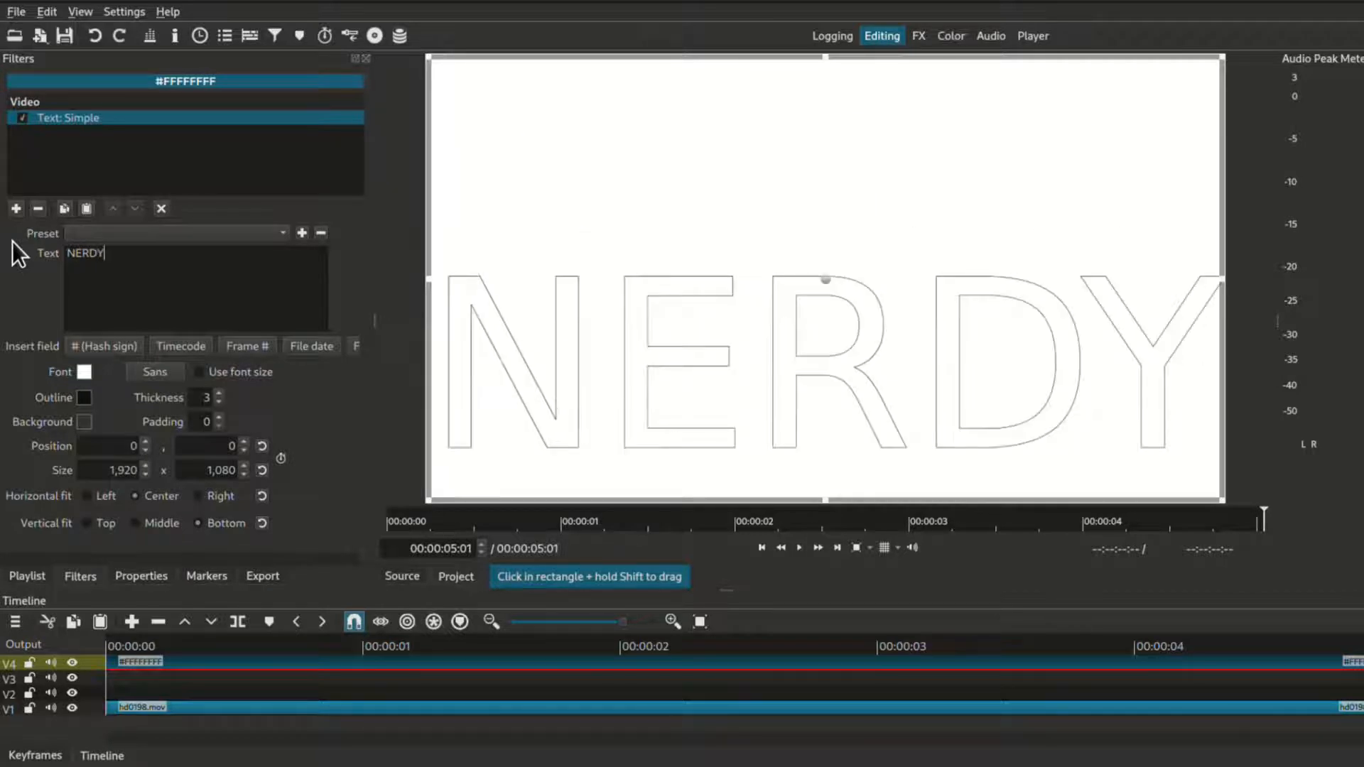
text( TIM)
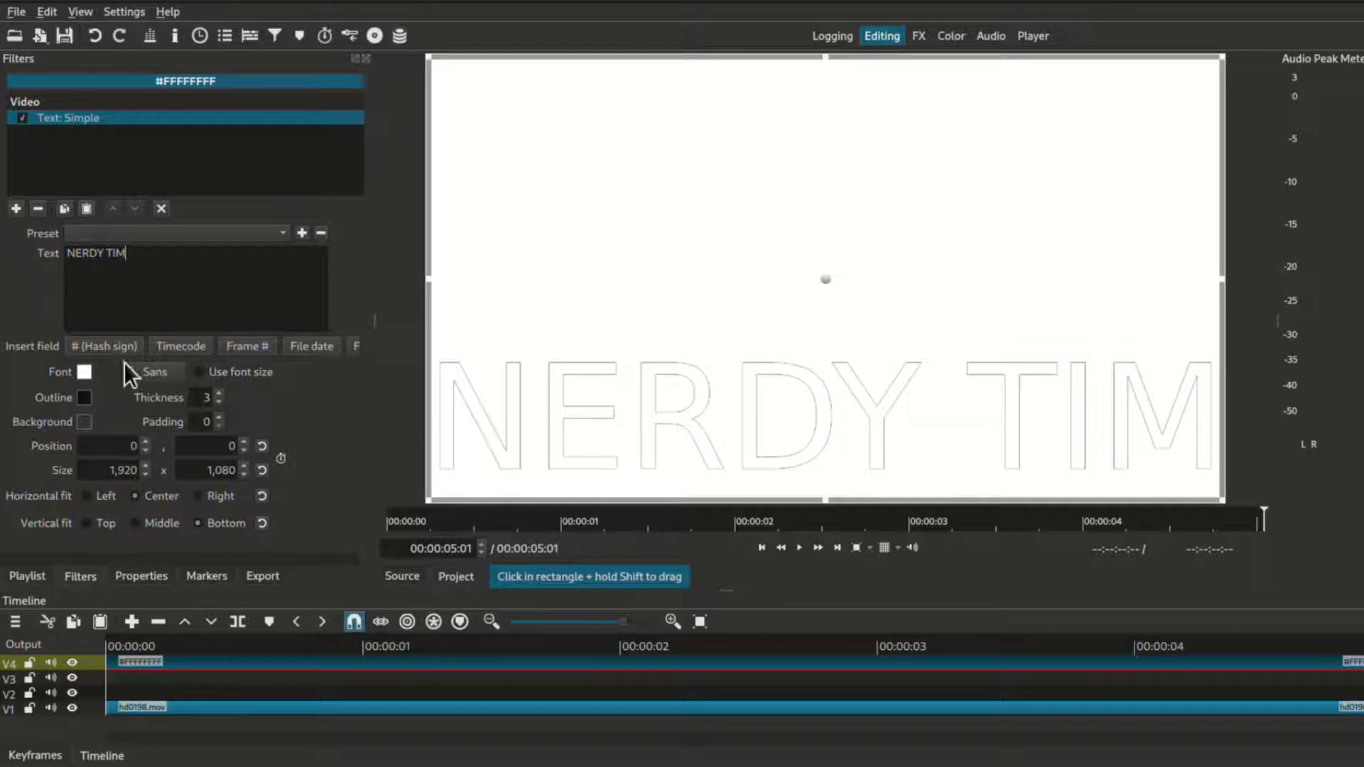
Step: Set the title's font color to black and its outline thickness to 0
click(83, 370)
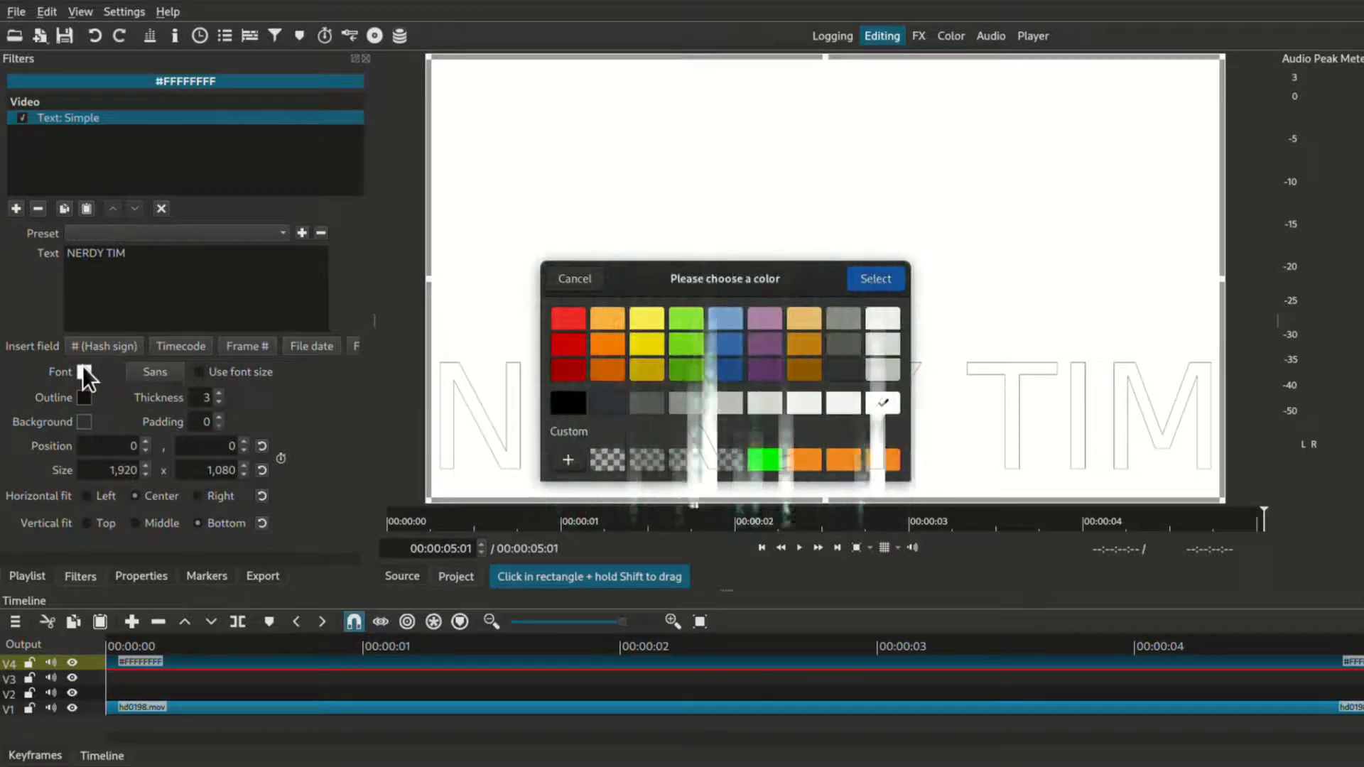
click(573, 400)
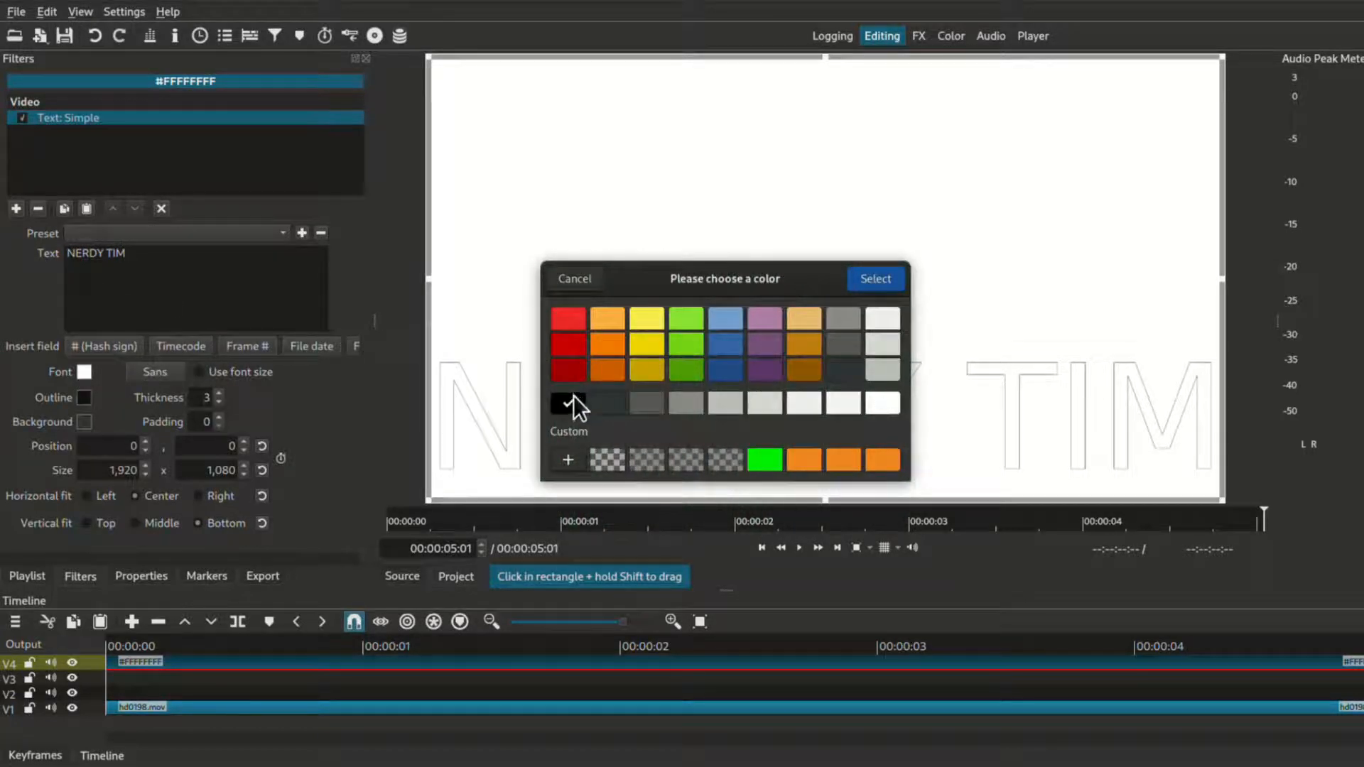
click(875, 278)
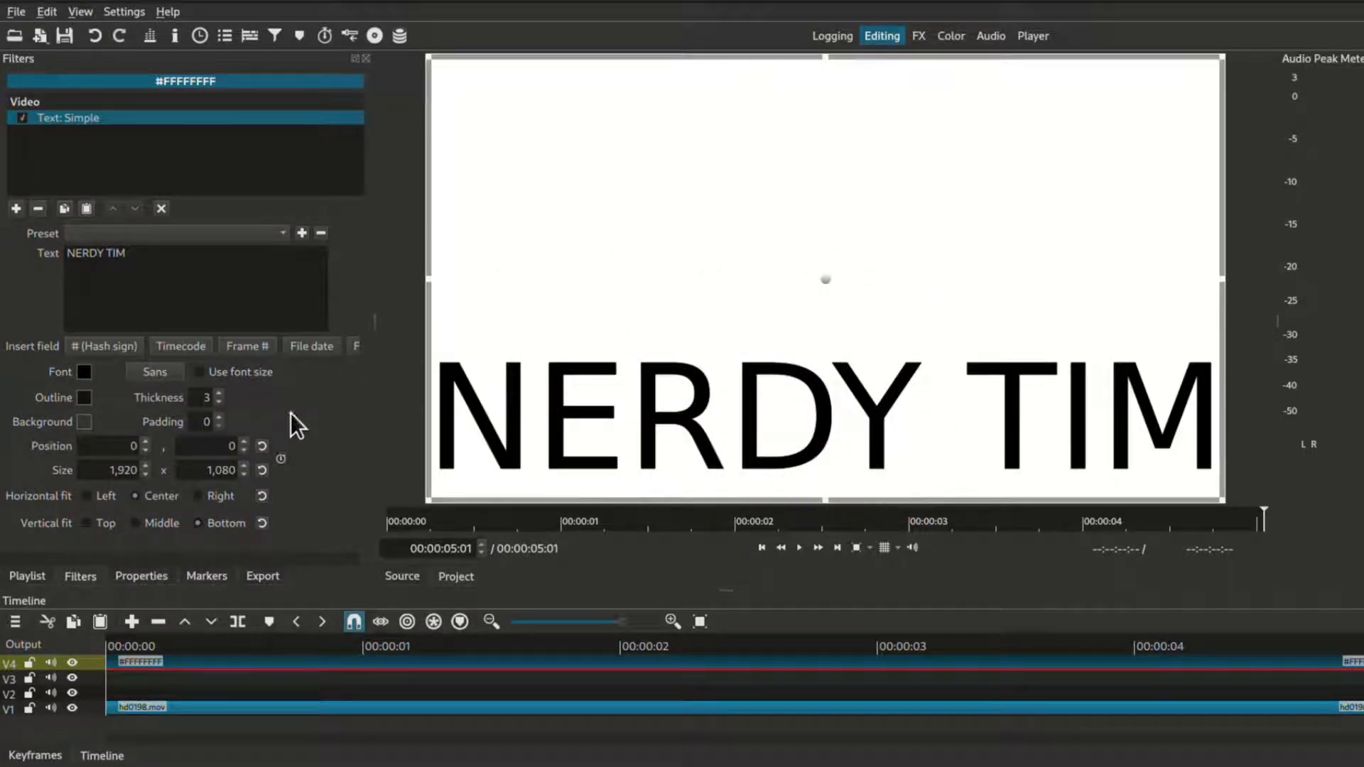
click(221, 403)
click(221, 404)
click(221, 403)
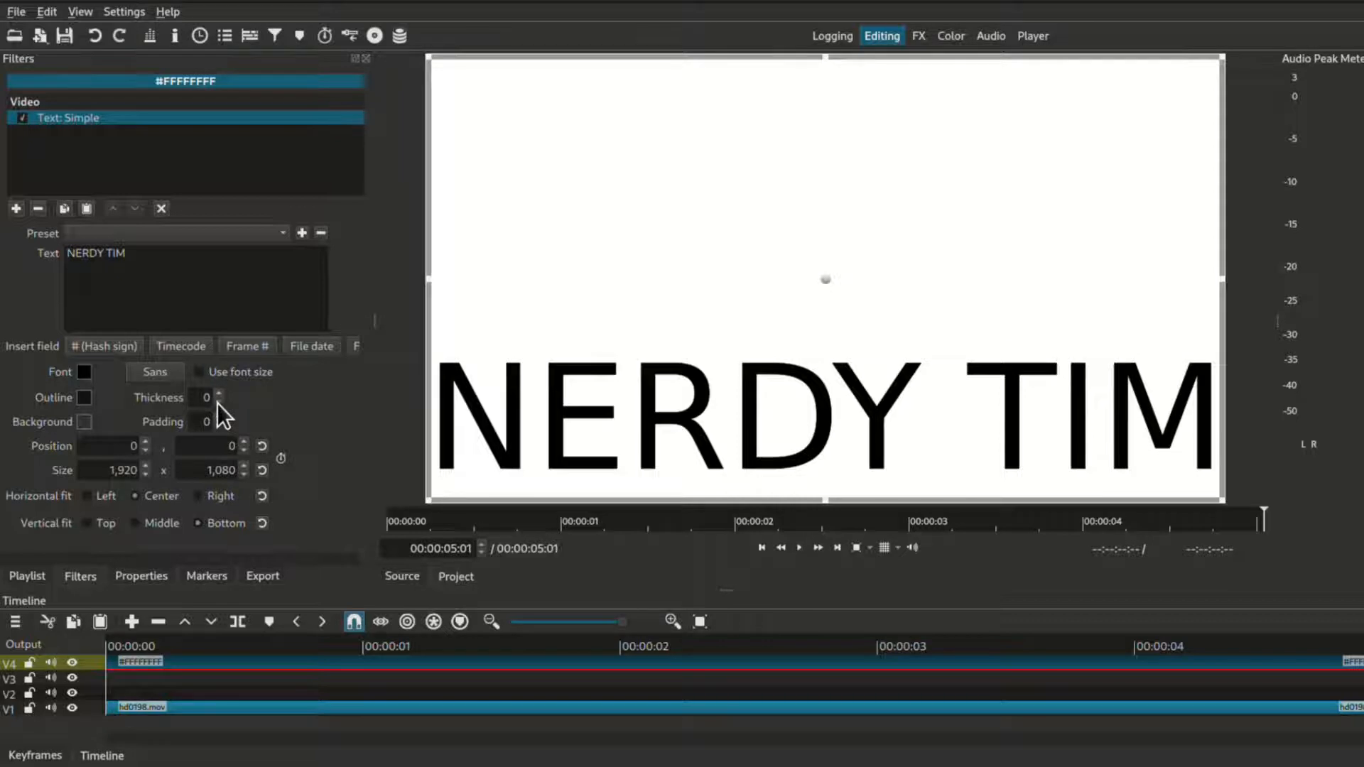
Step: Change the title's font to Folklore Bold with a size of 200
click(166, 370)
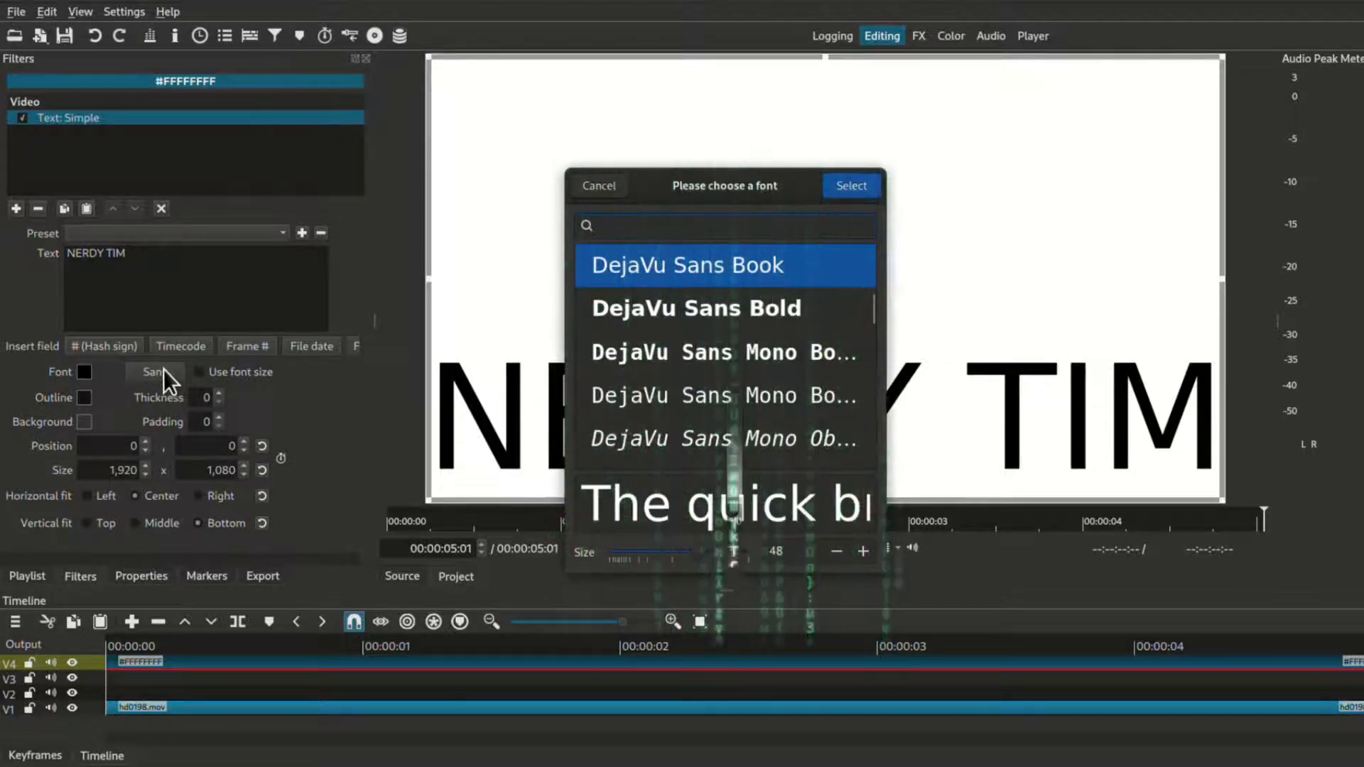
text(folk)
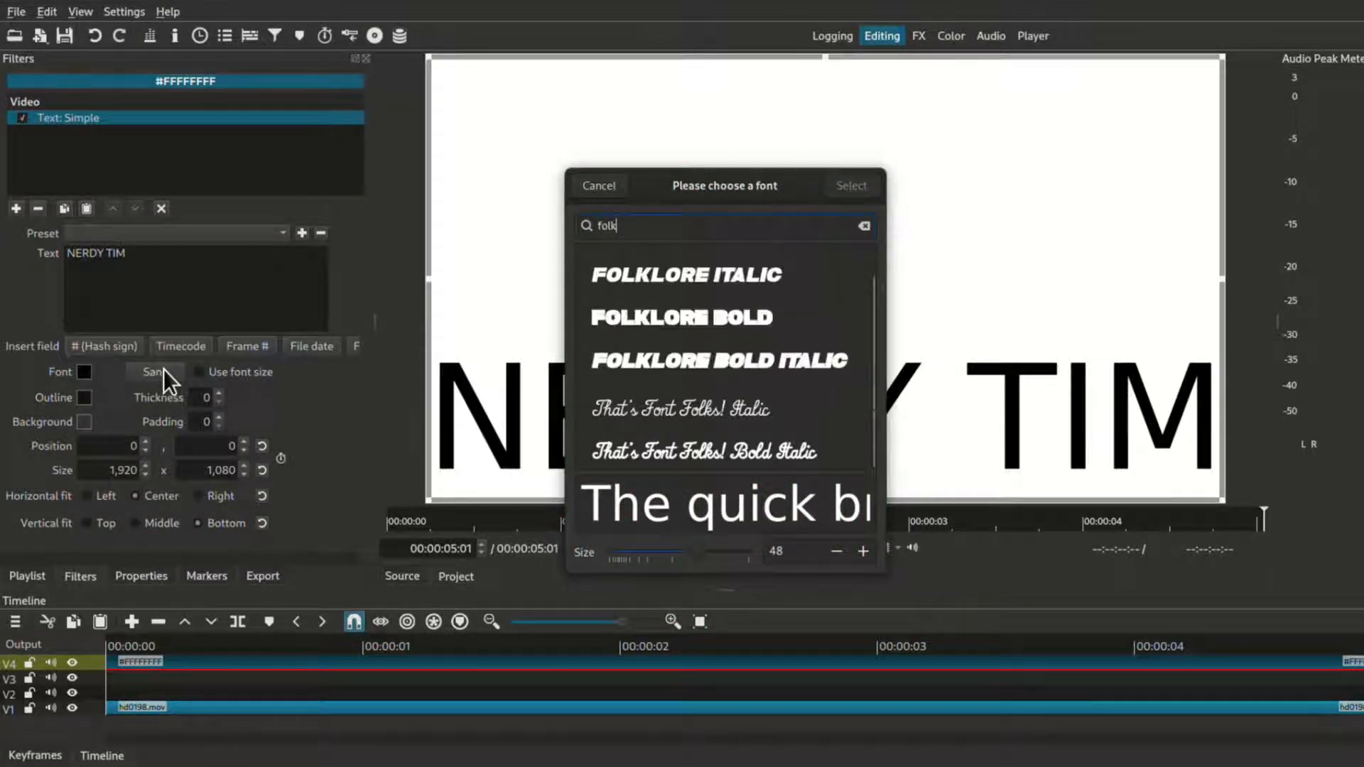
click(627, 321)
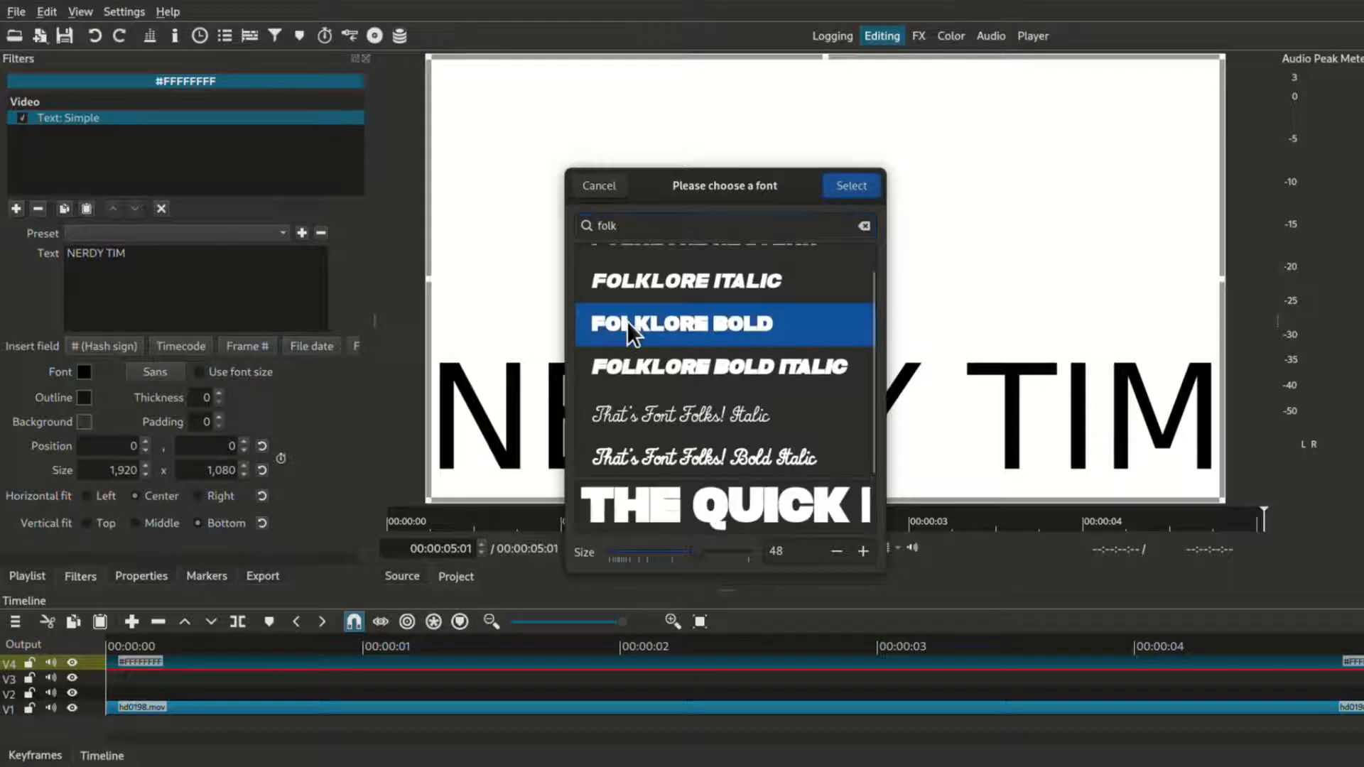
double_click(791, 546)
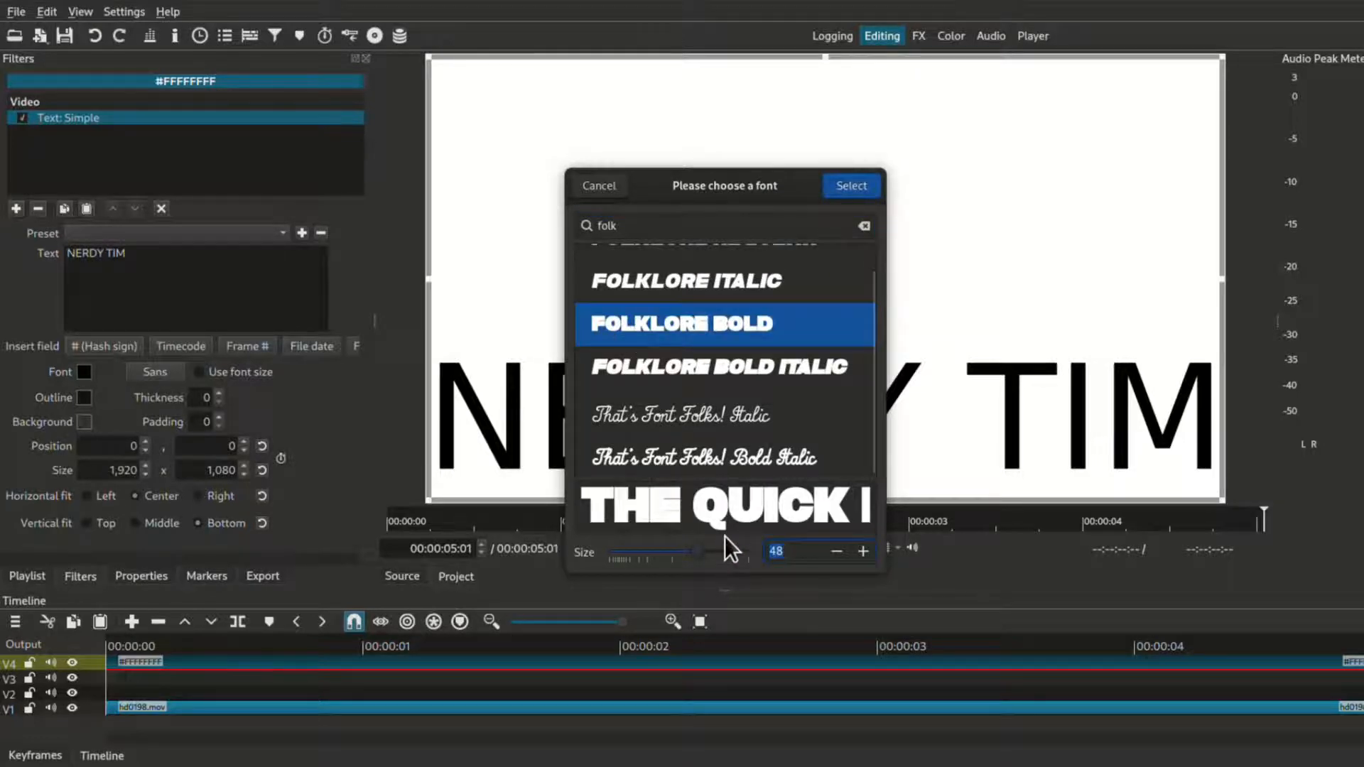
text(200)
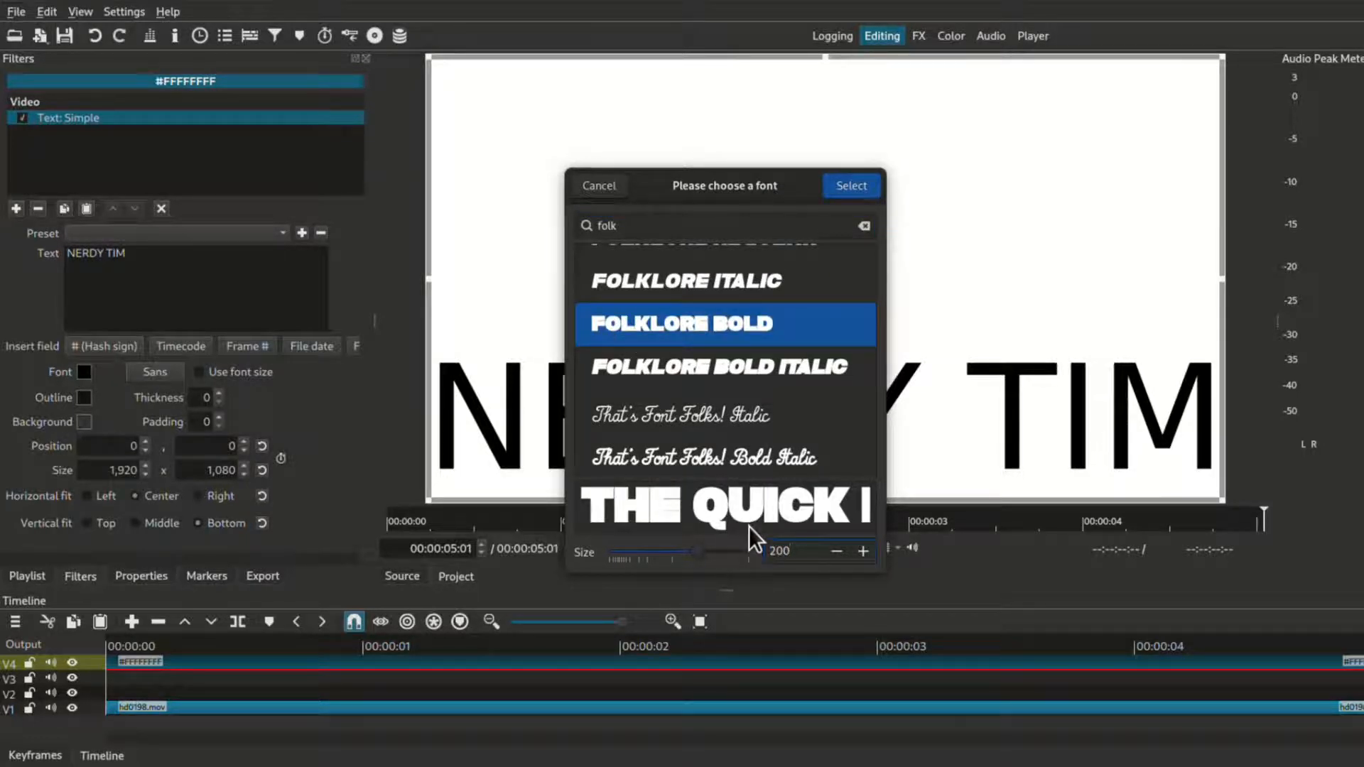
click(854, 187)
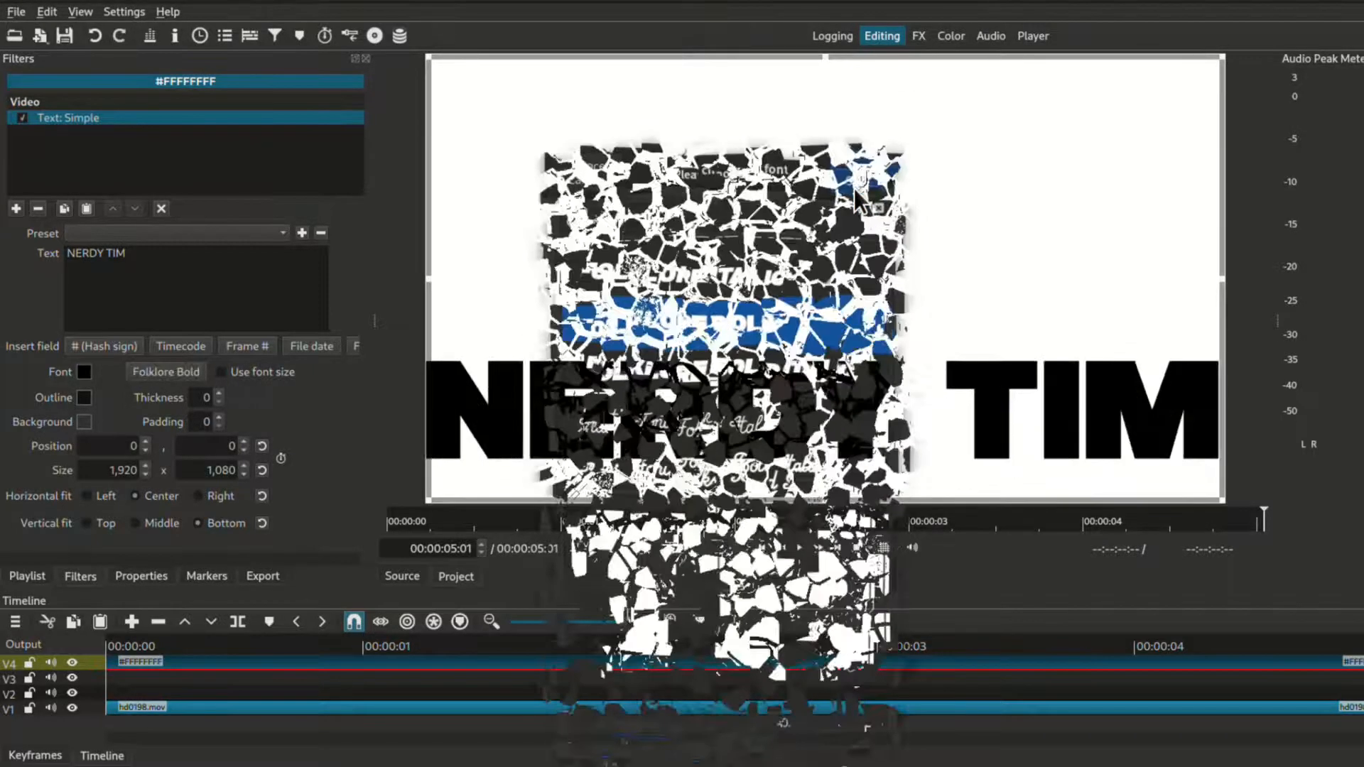
Step: Set the title's vertical fit to Middle, enable Use font size, and deselect the text filter
click(135, 523)
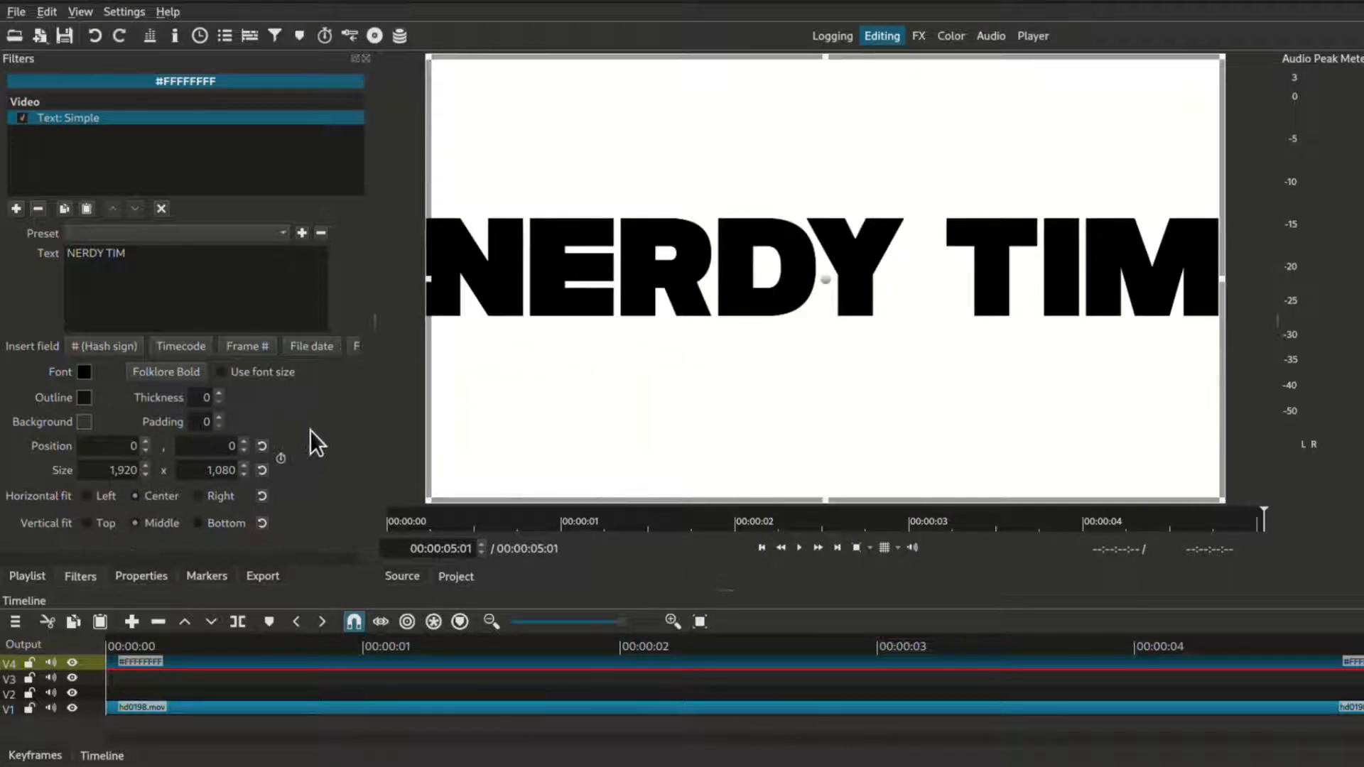
click(223, 371)
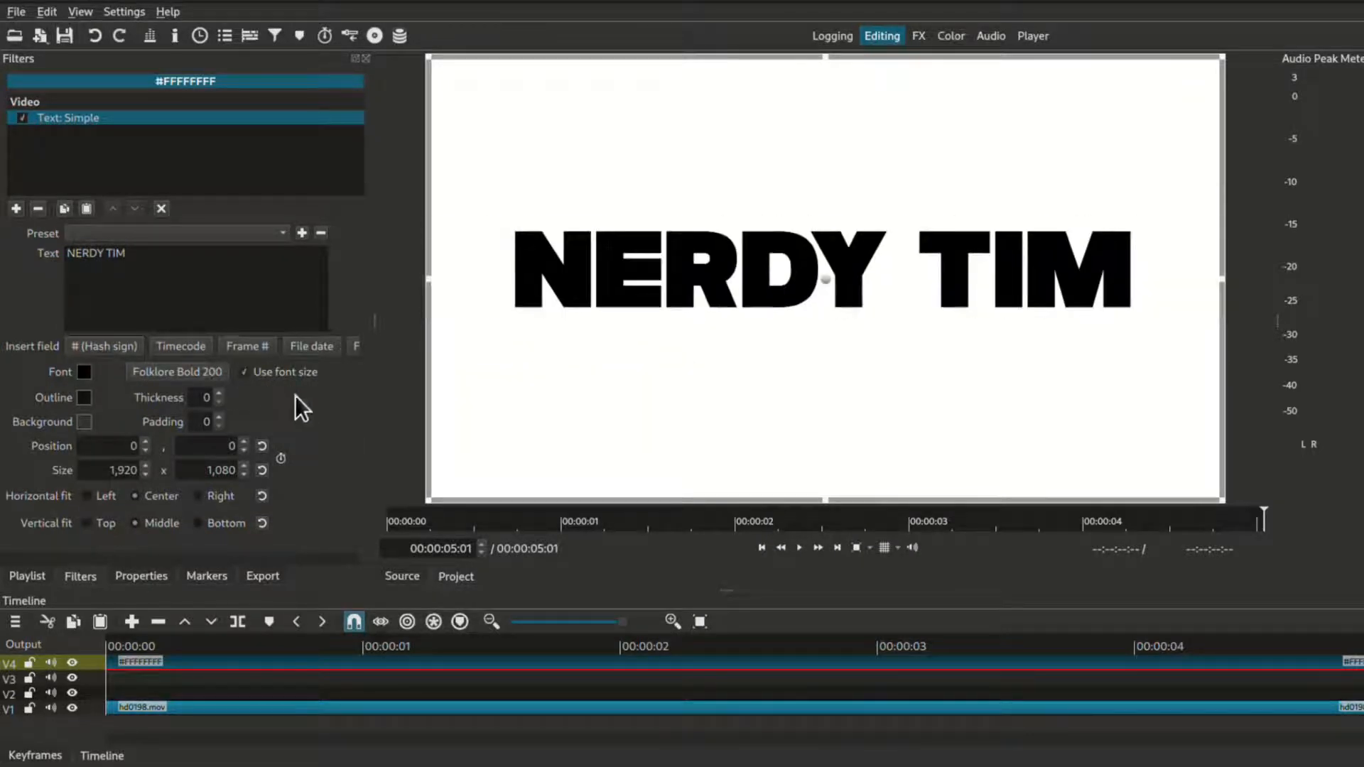
click(167, 210)
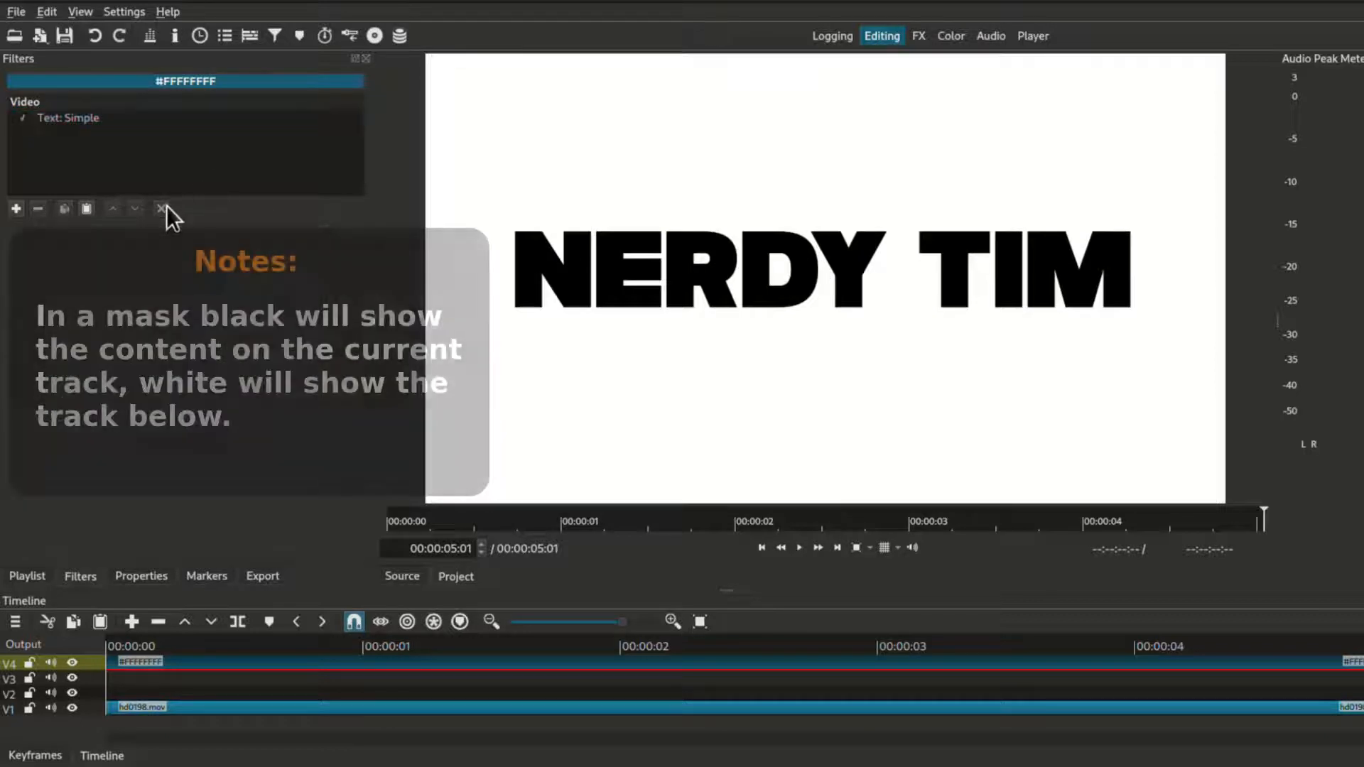
Step: Export the current frame as a PNG image named mask in the demo folder
click(17, 12)
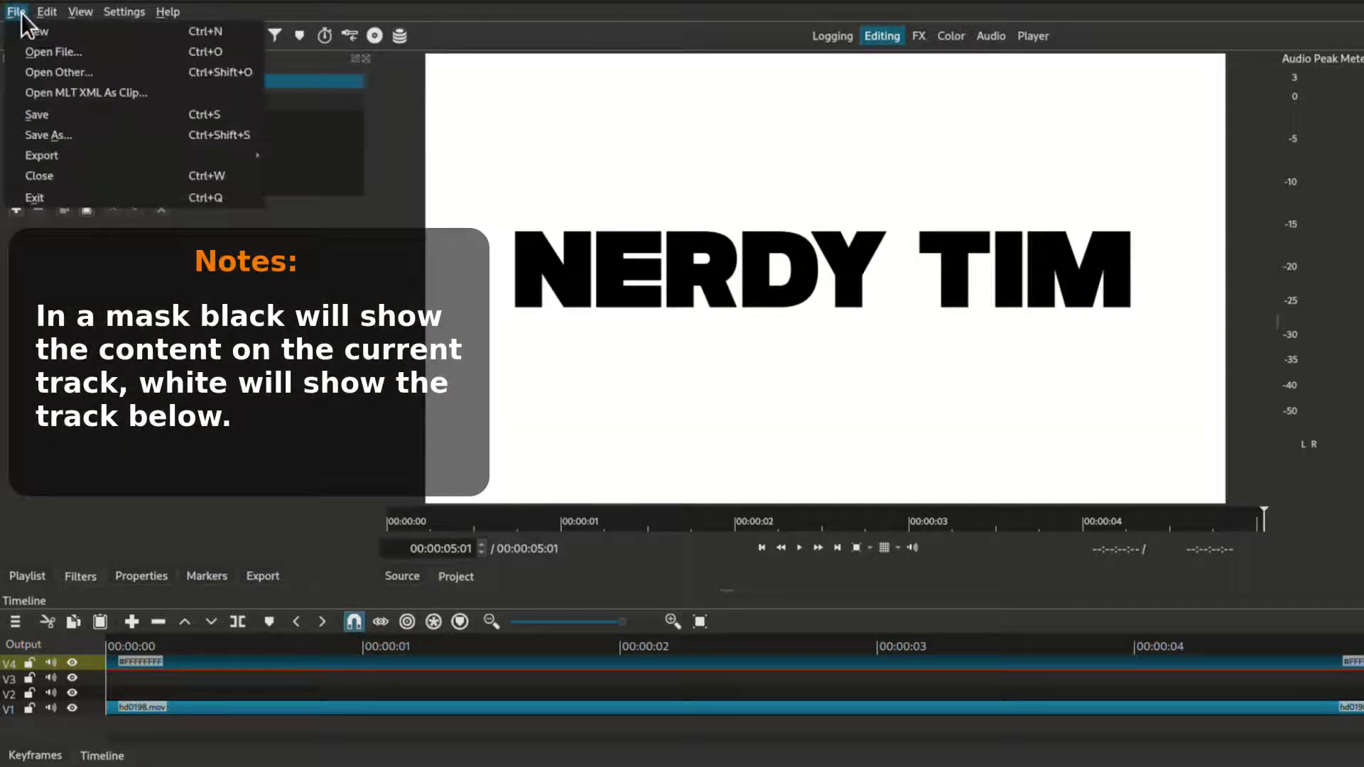
mouse_move(116, 154)
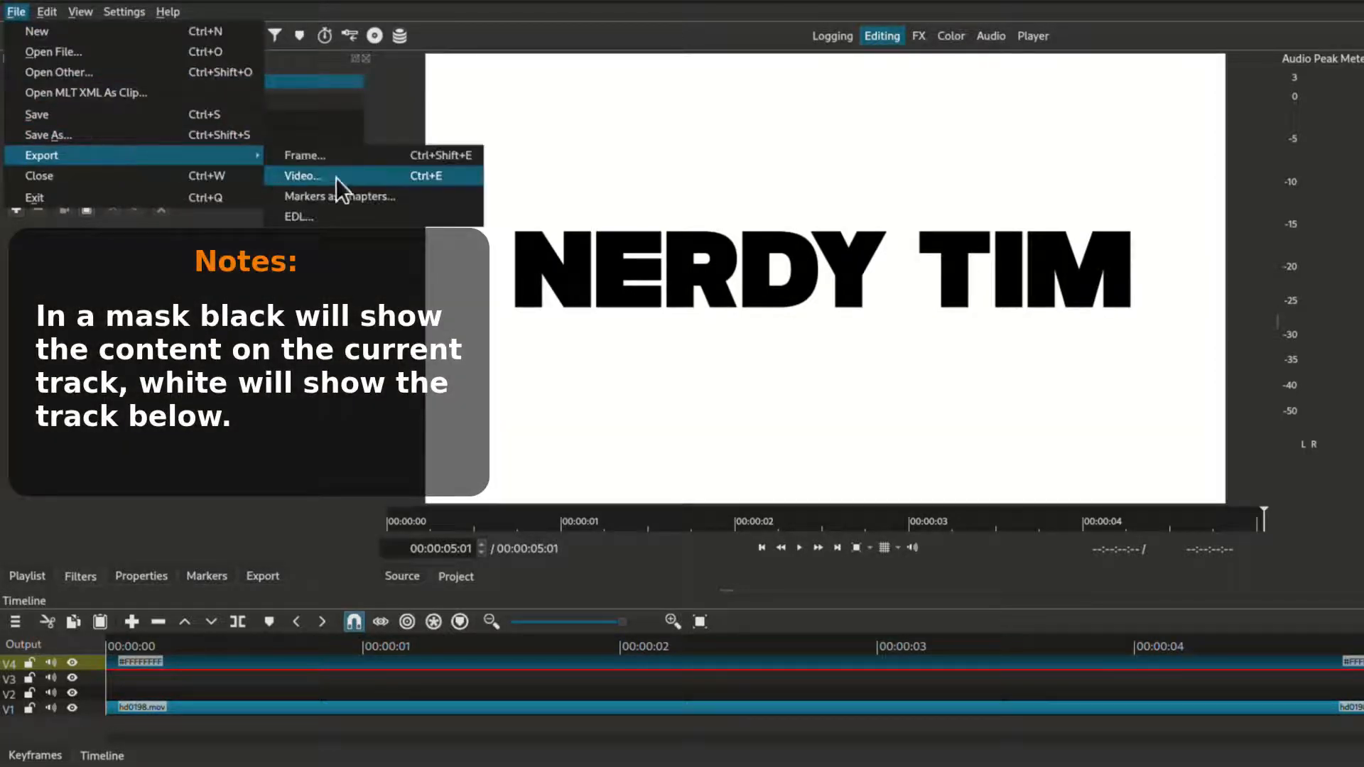
click(373, 156)
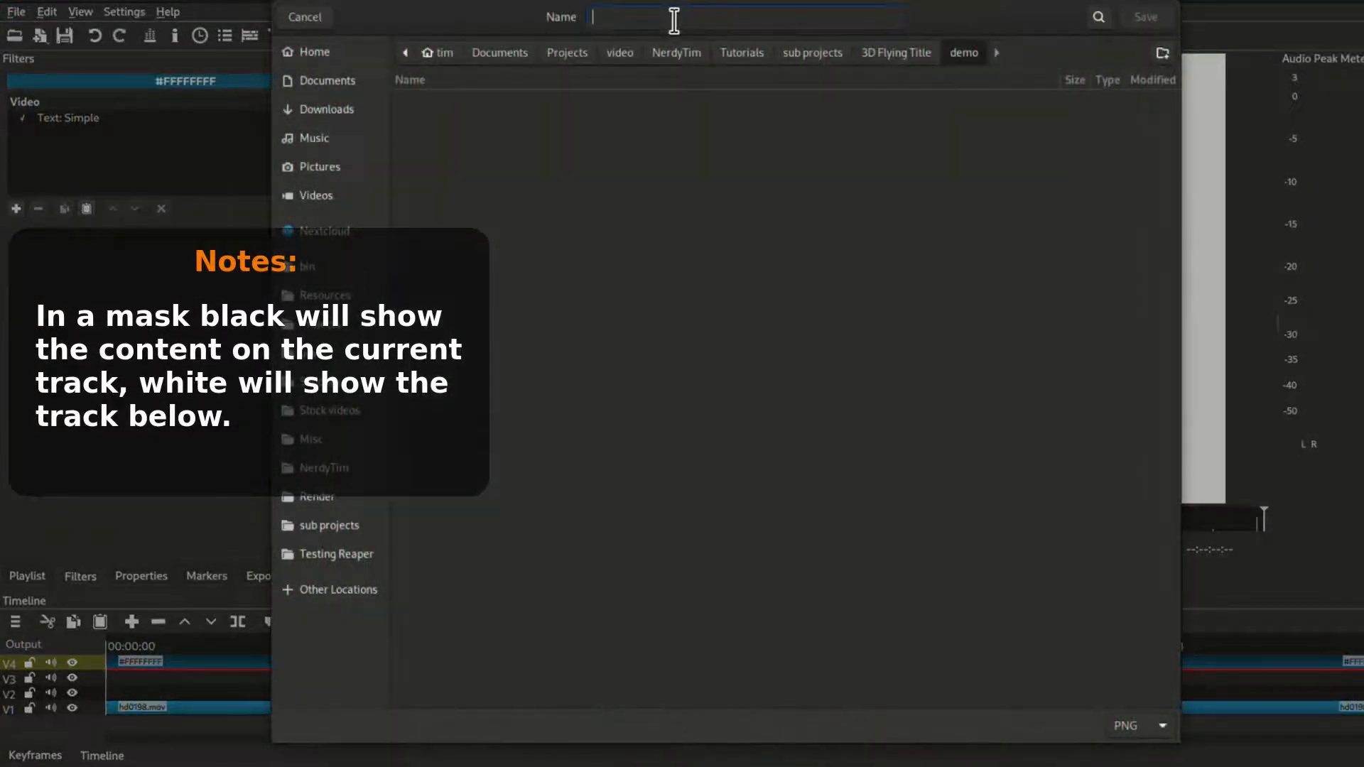
text(mask)
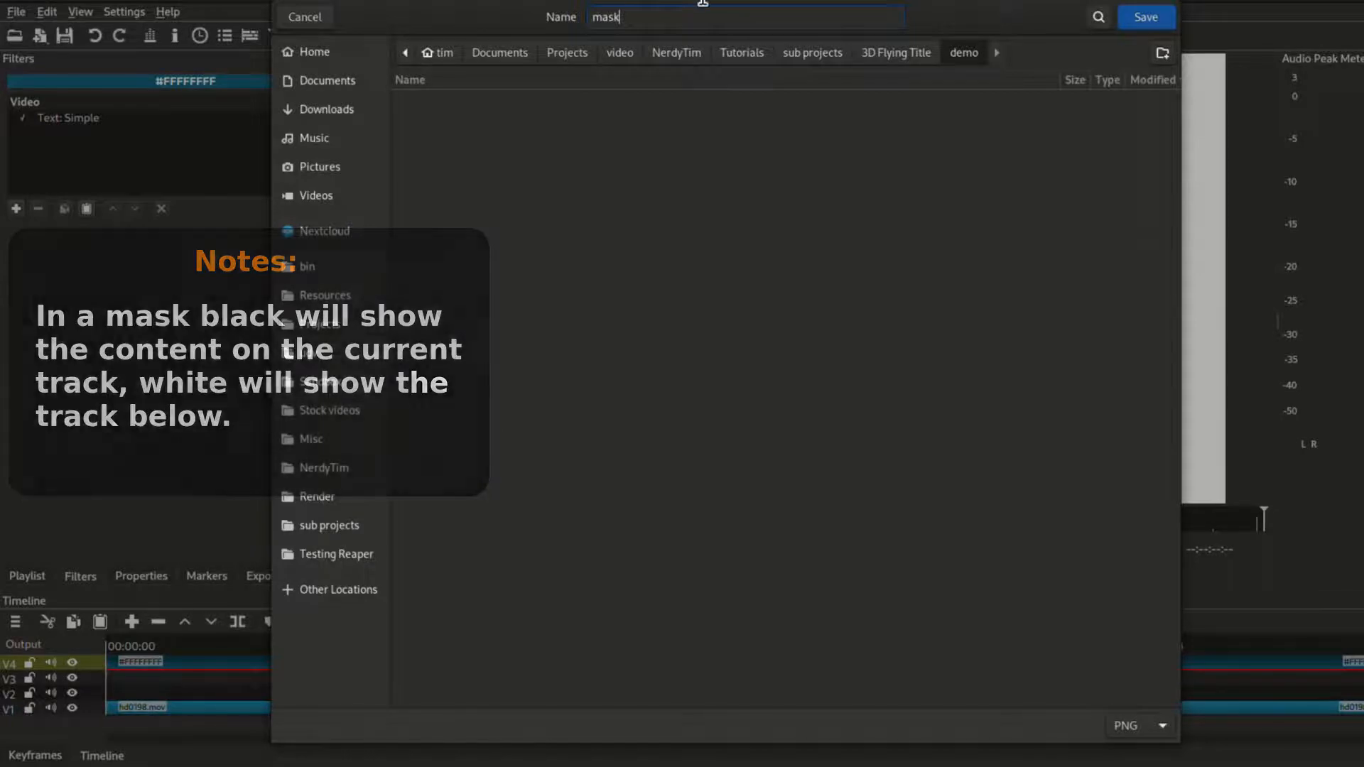
click(1165, 16)
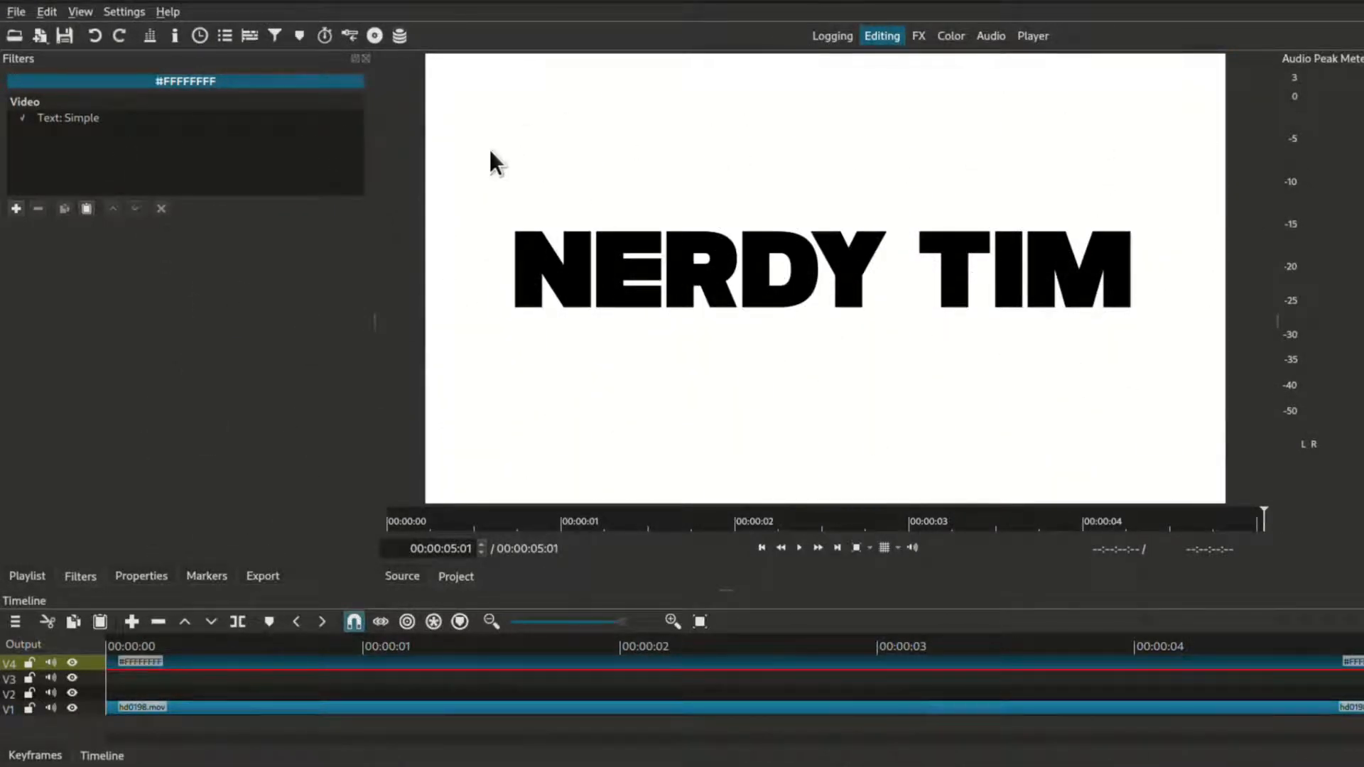
Step: Hide track V4, make V3 the current track, and create a transparent color clip
click(71, 663)
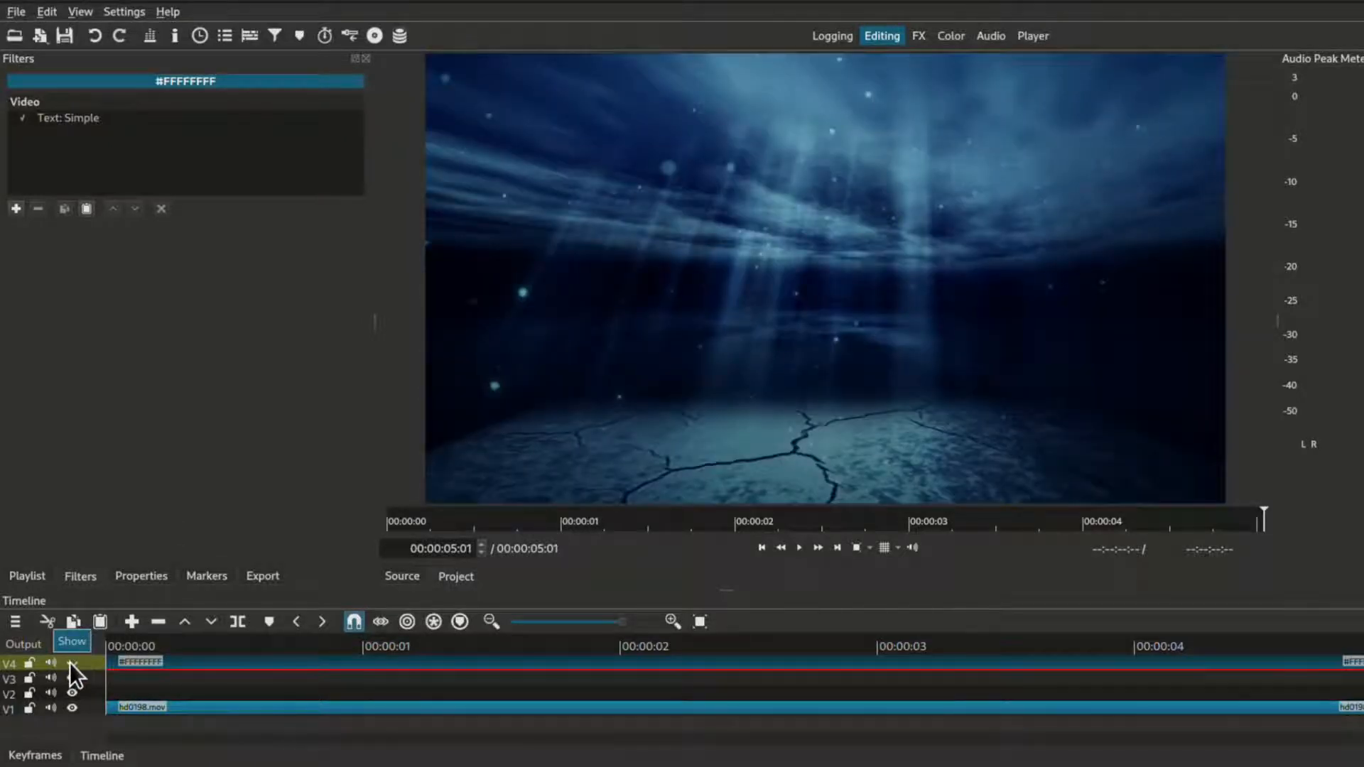
key(Down)
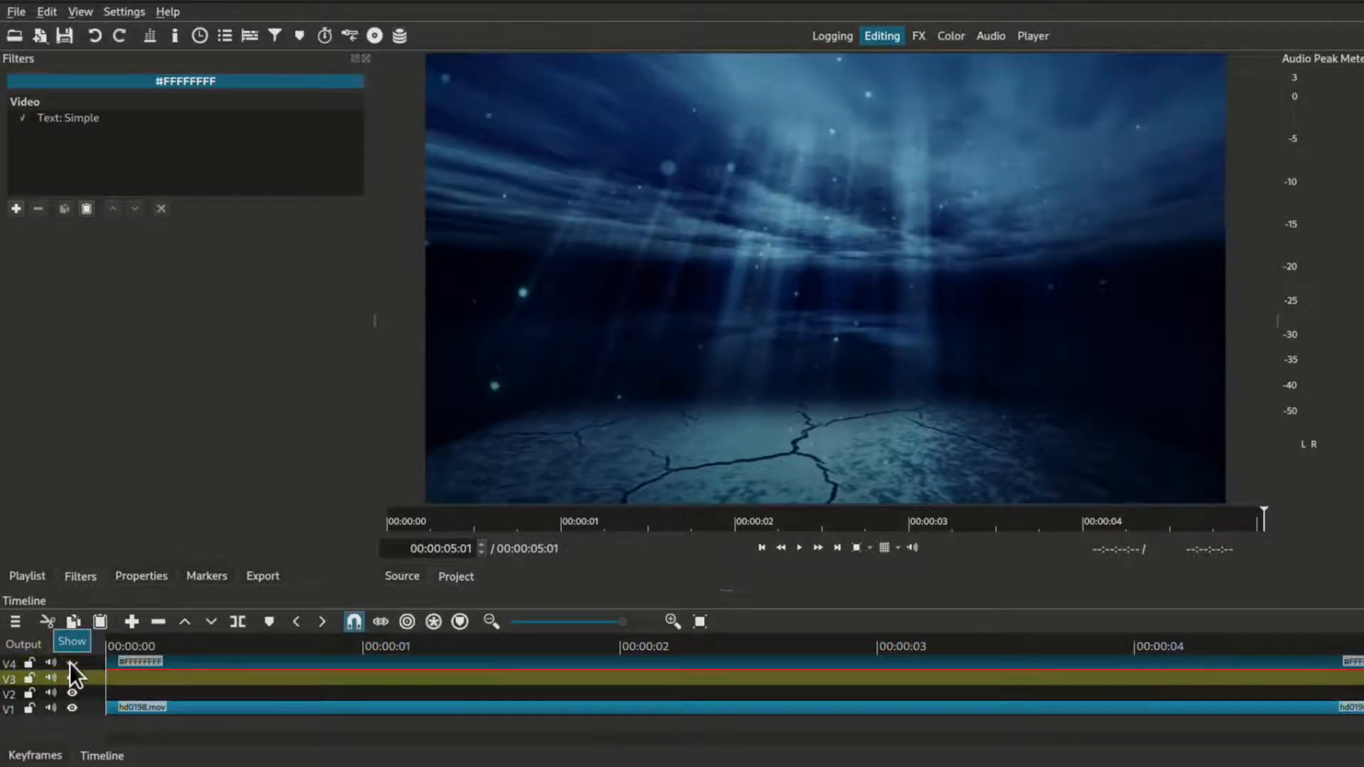
click(42, 42)
click(94, 57)
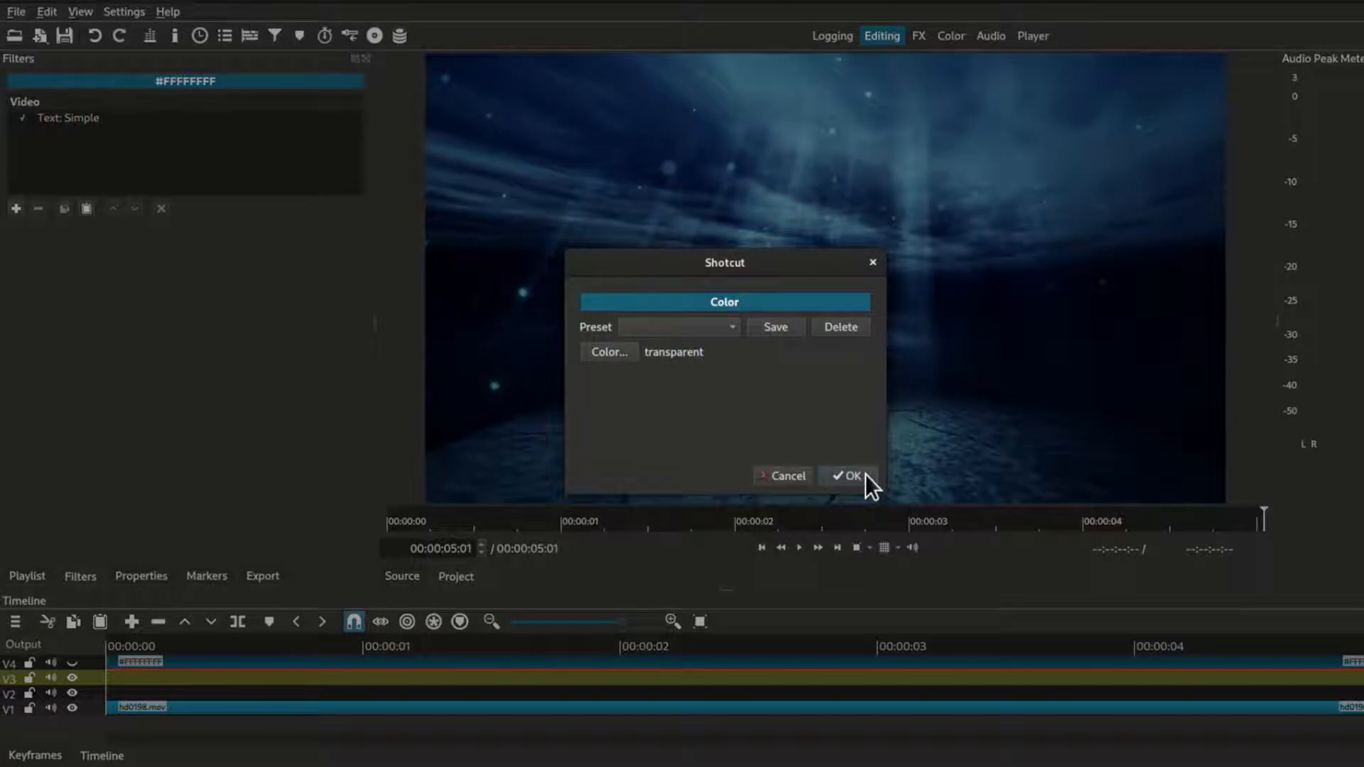
click(850, 476)
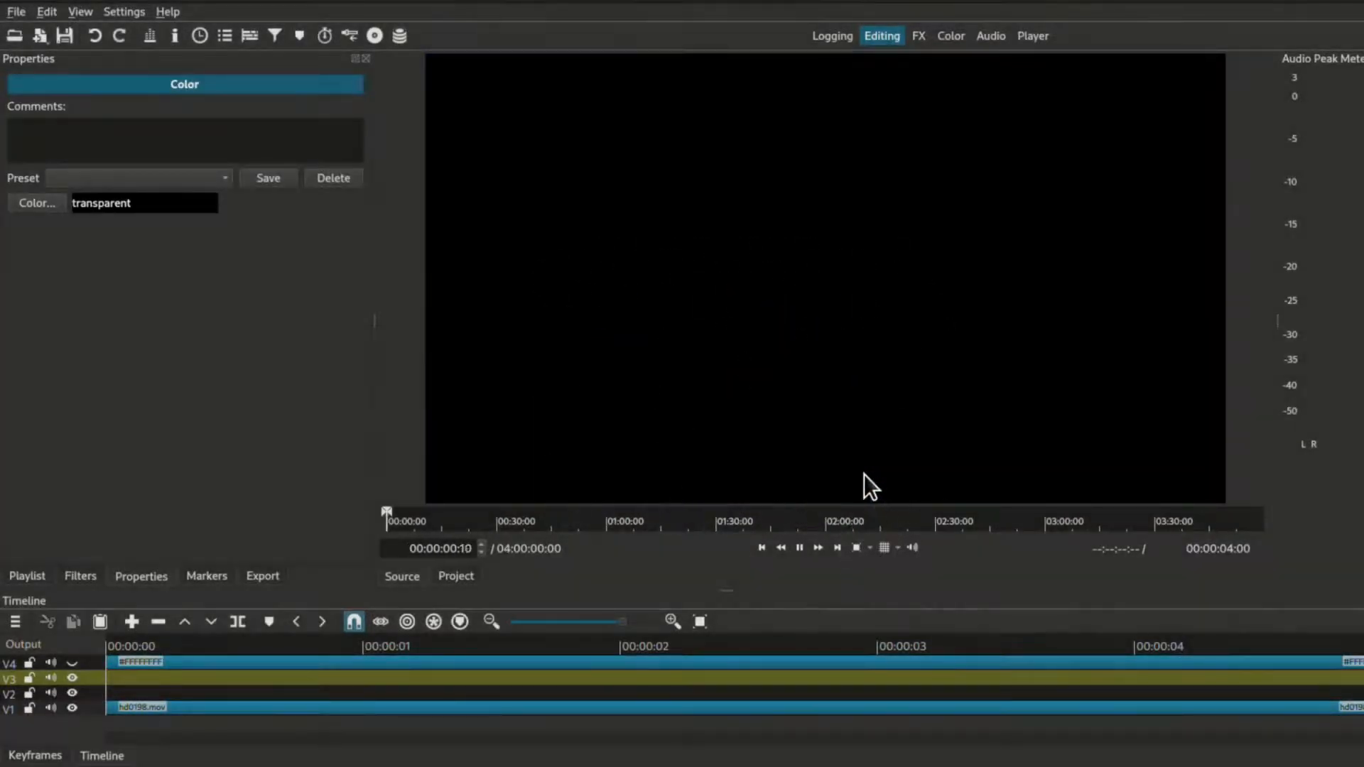
Step: Set the transparent clip's out point at 00:00:05:00 and append the clip to track V3
key(Home)
key(Page_Down)
key(Page_Down)
key(Page_Down)
key(Page_Down)
key(Page_Down)
key(Page_Down)
key(Page_Down)
key(Page_Down)
key(o)
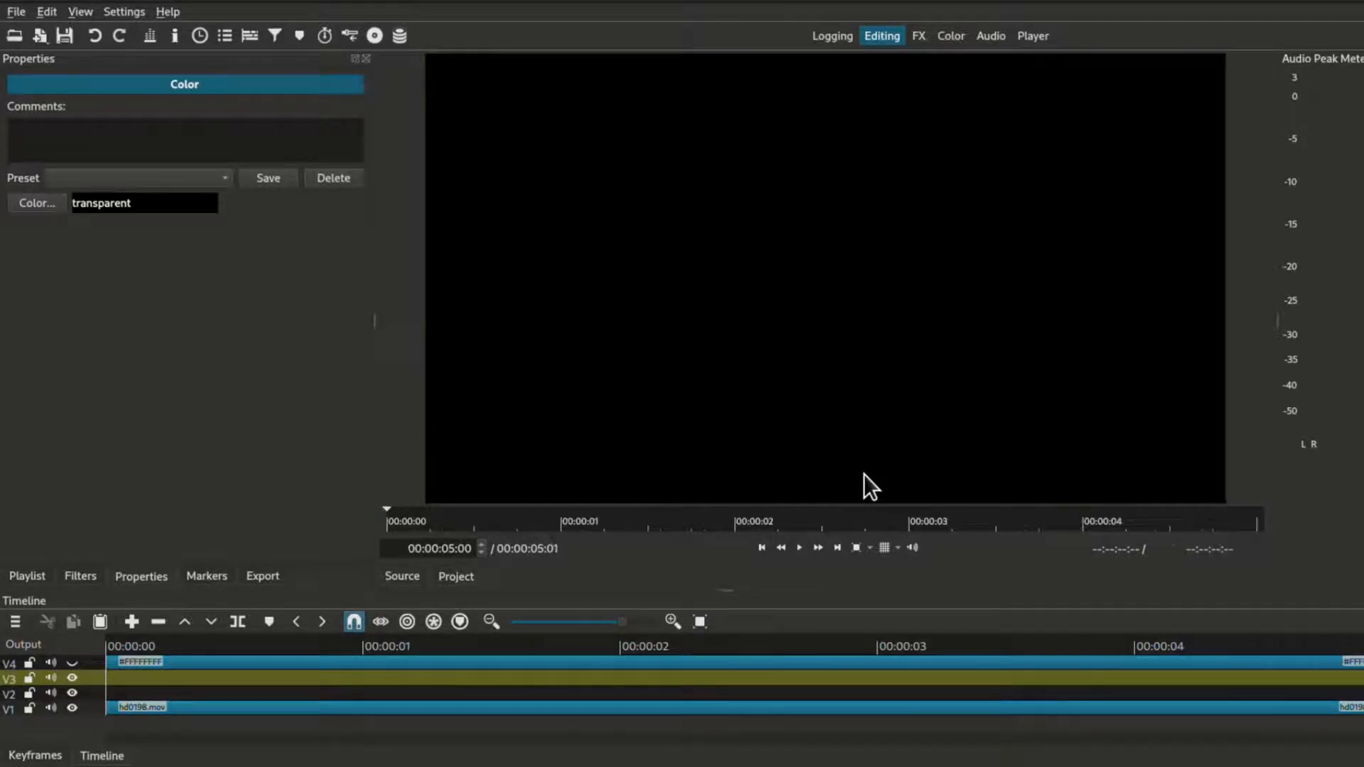
key(a)
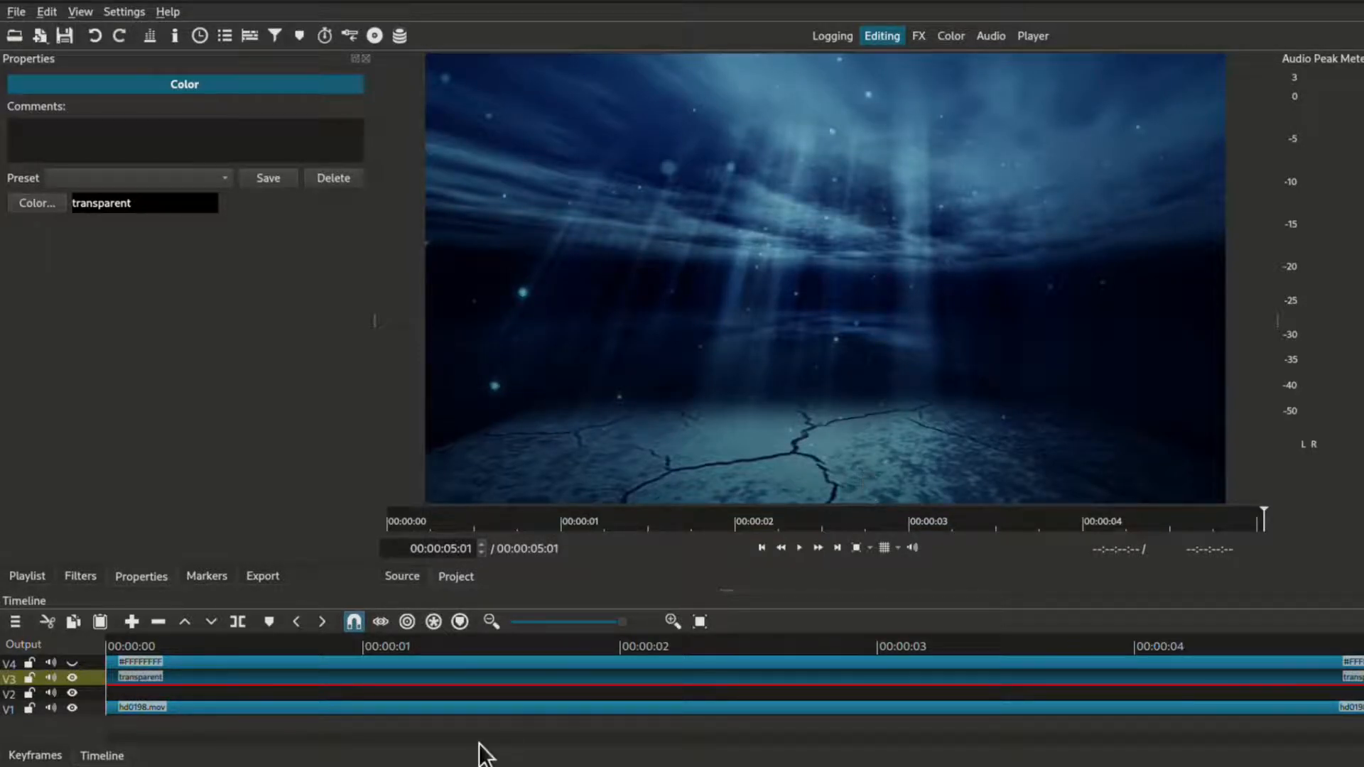
Step: Add a Gradient filter to the transparent clip on V3
click(90, 579)
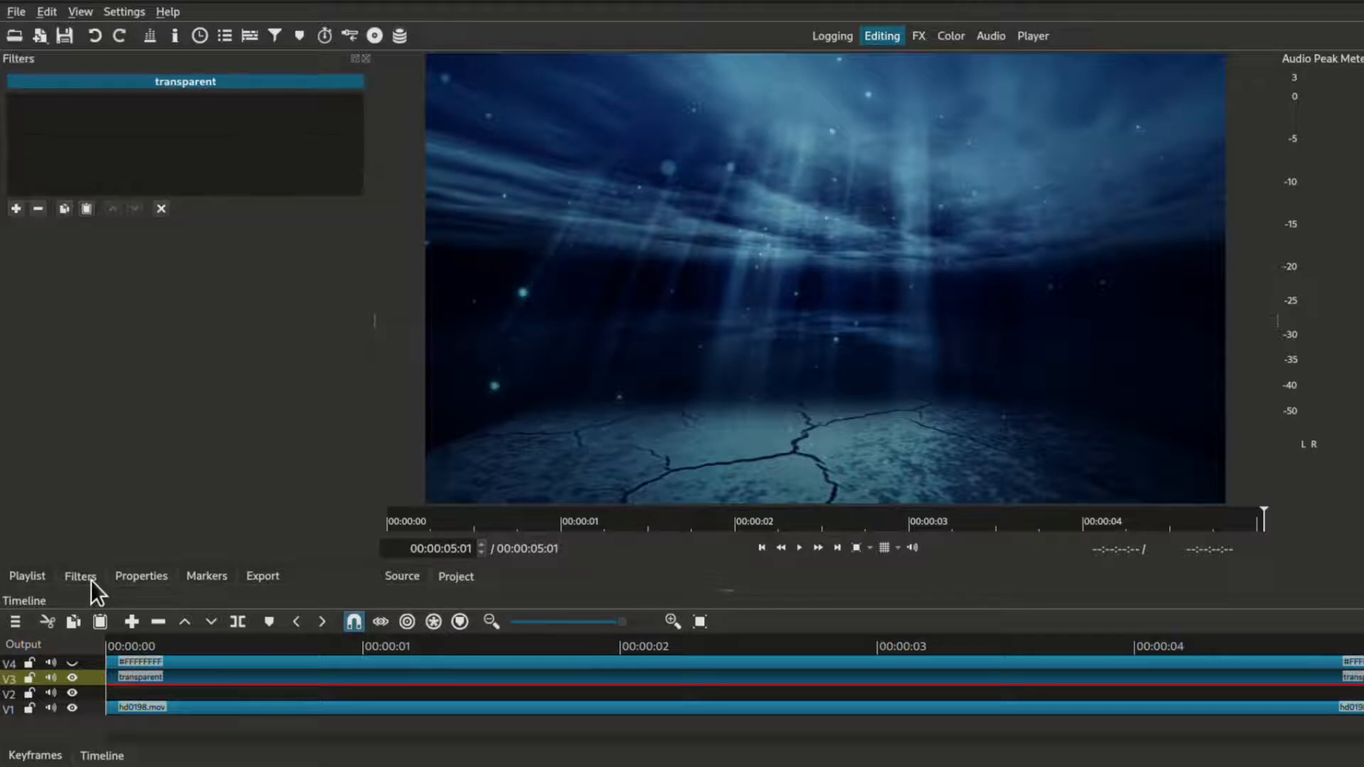
click(16, 208)
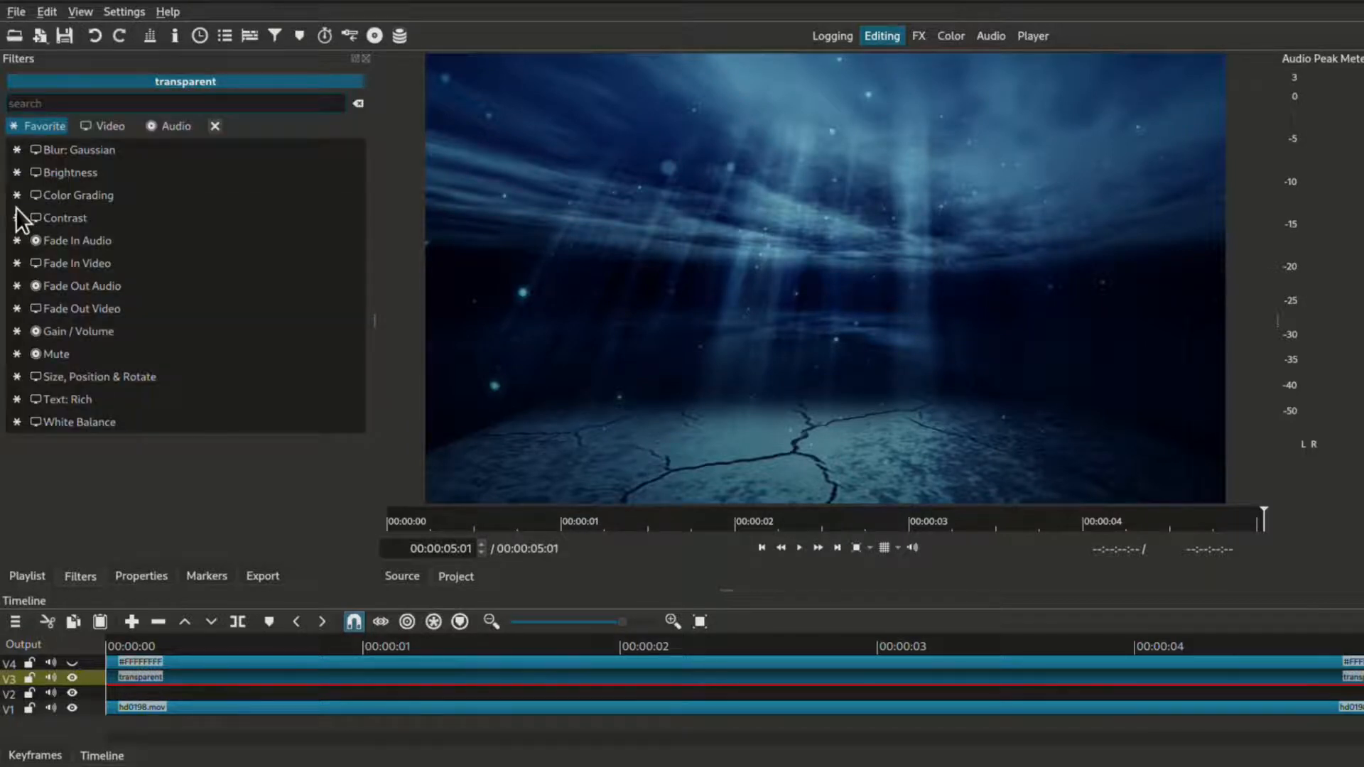
text(grad)
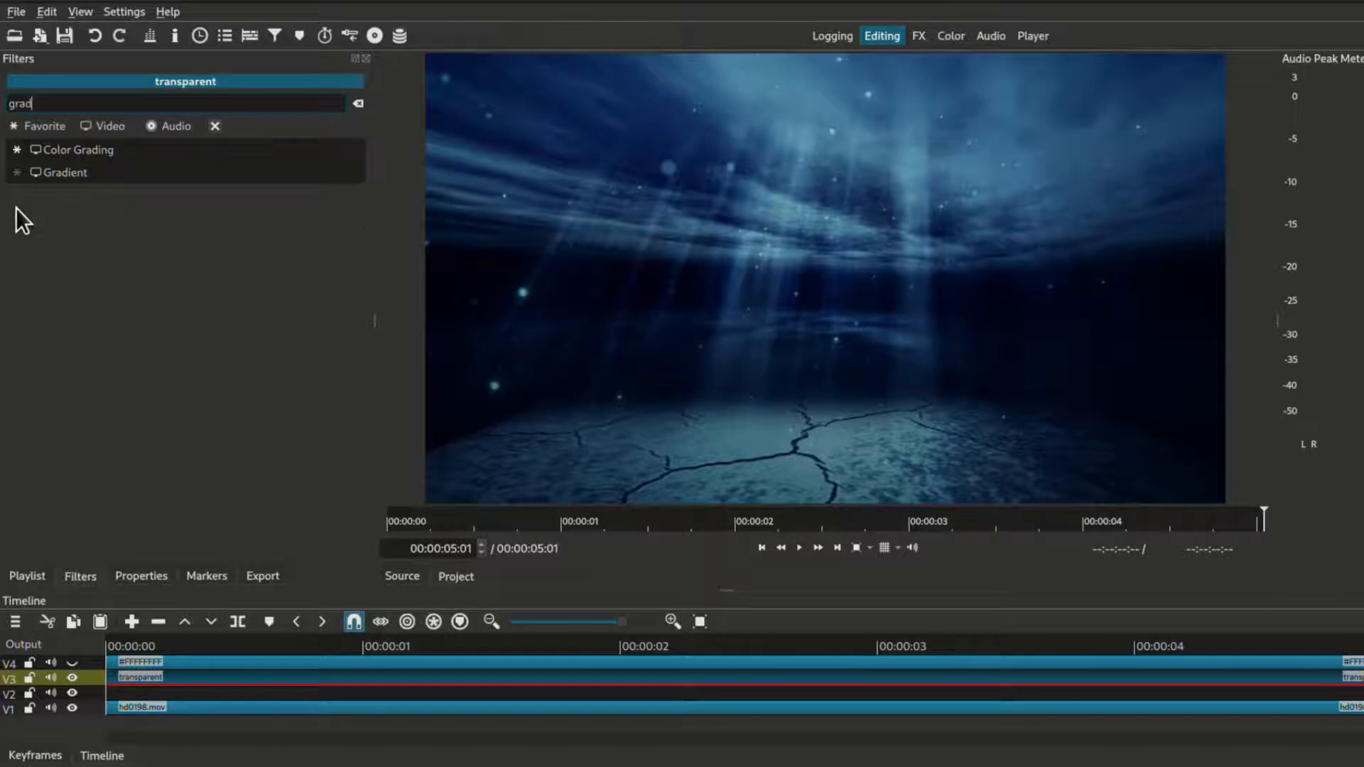
click(96, 167)
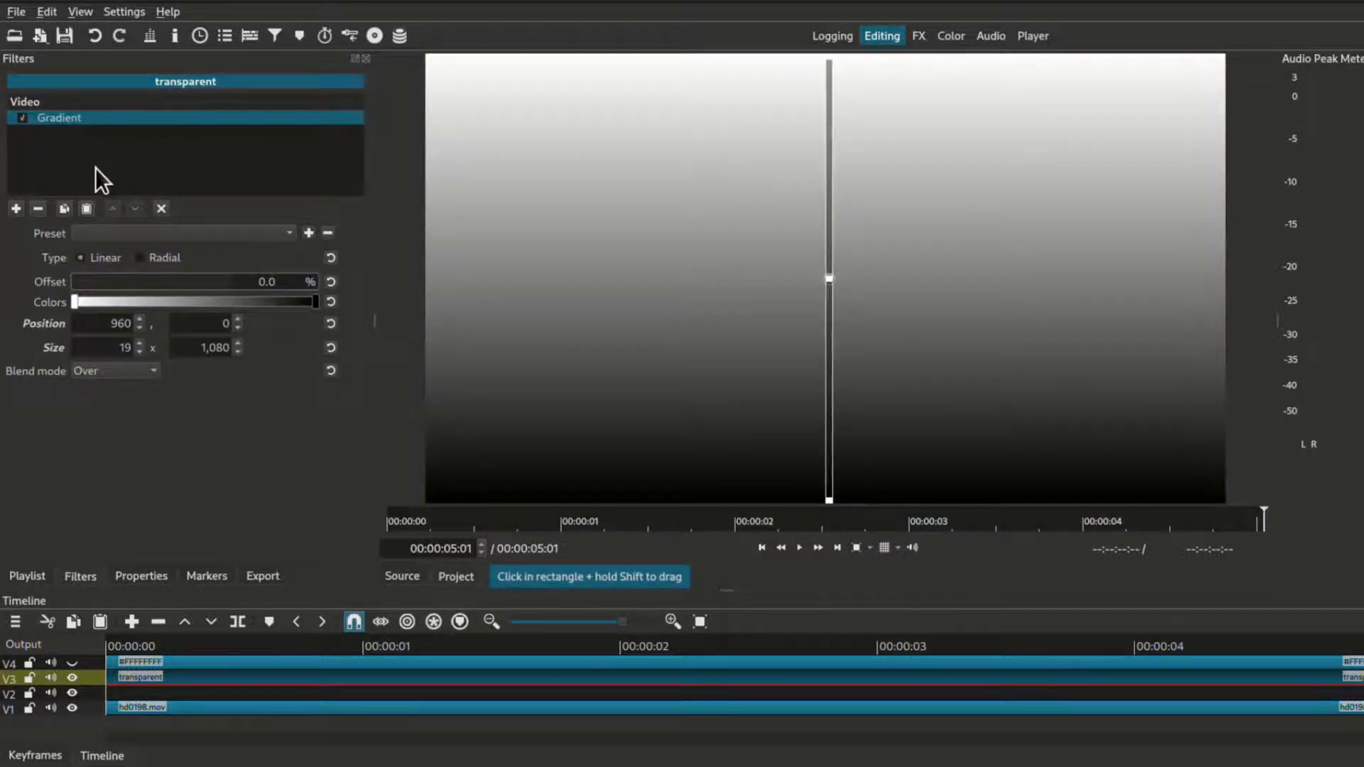
Step: Set the gradient's first color to medium red and its second color to medium yellow
click(74, 302)
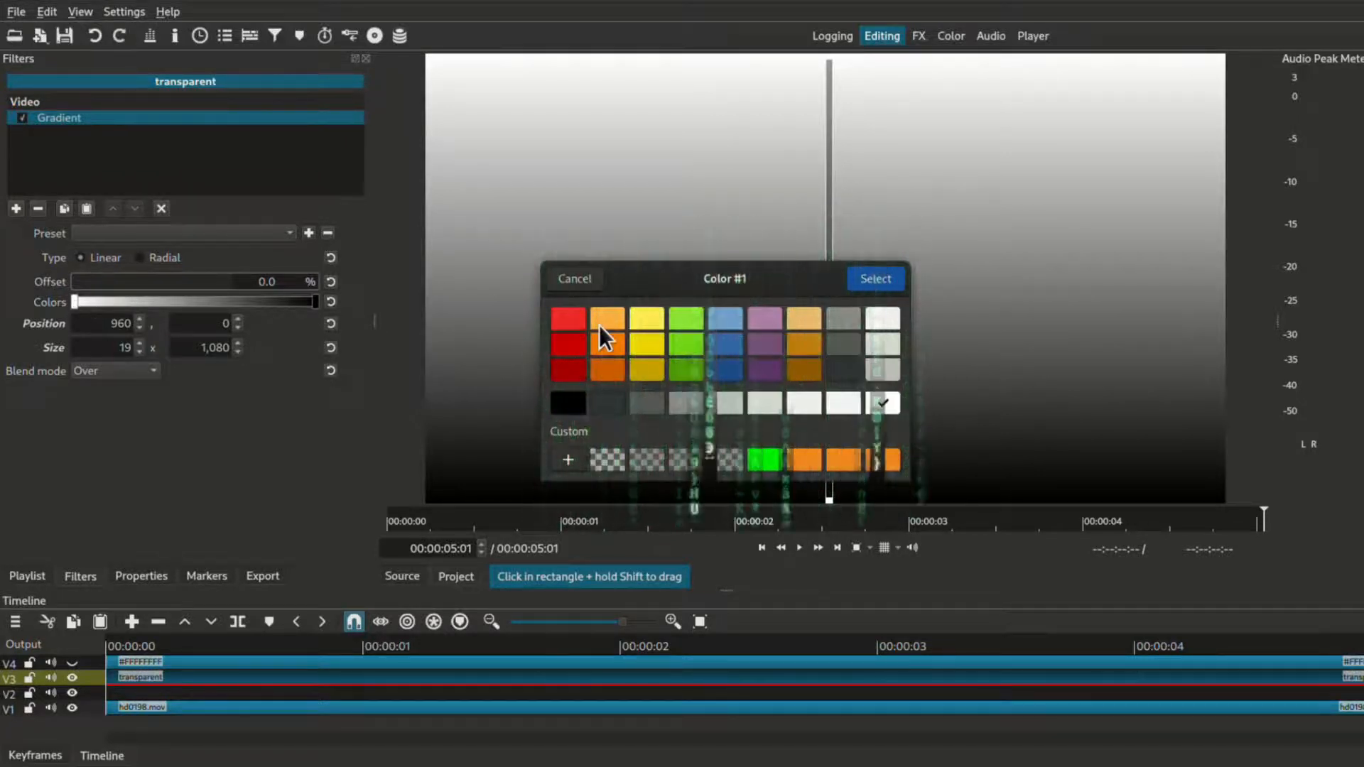
click(564, 344)
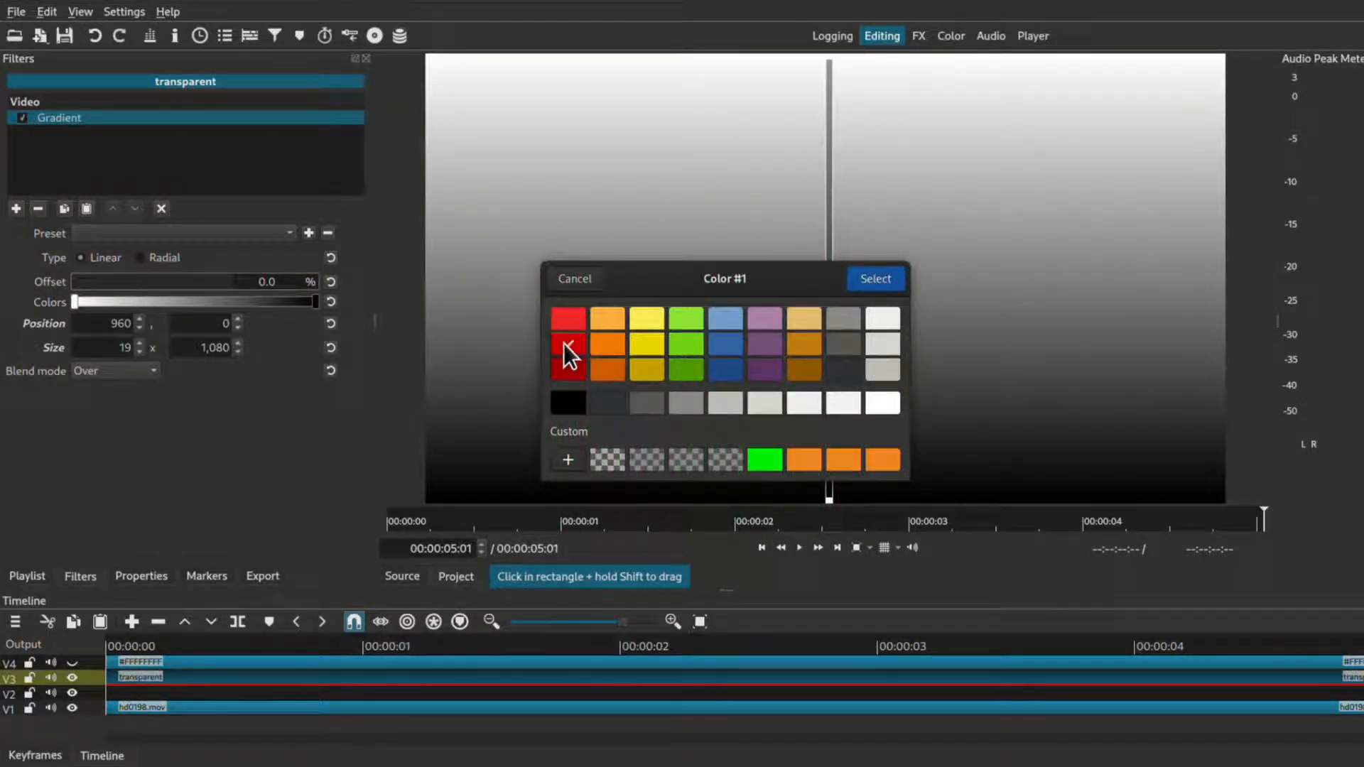
click(877, 278)
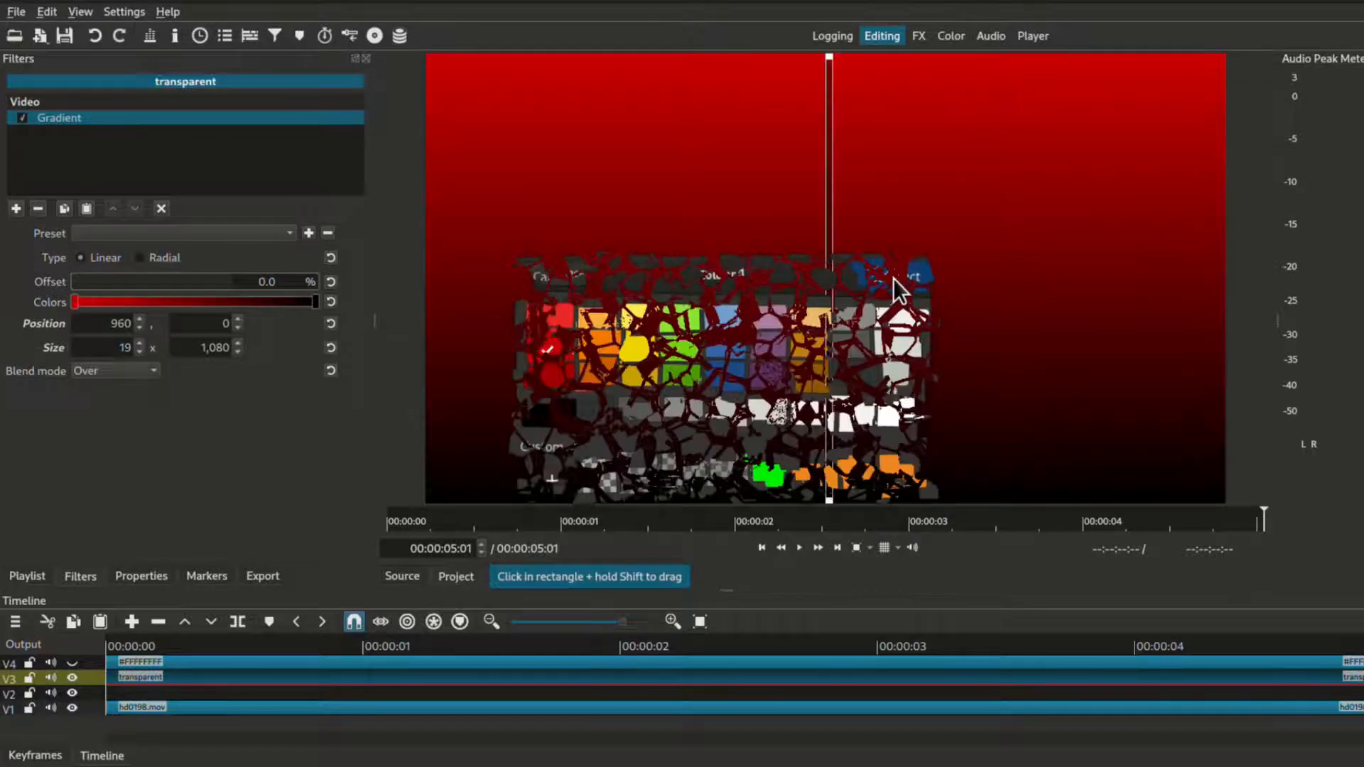
click(317, 300)
click(642, 341)
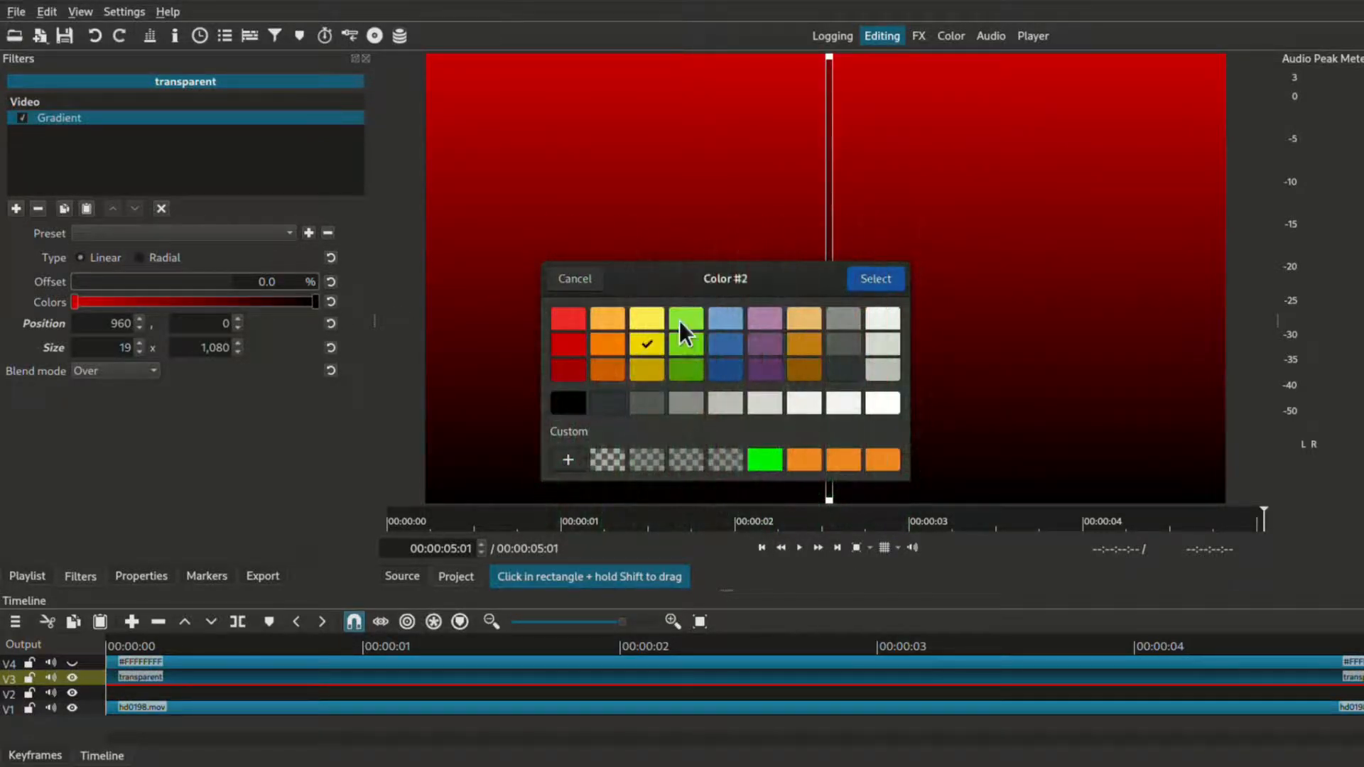
click(884, 282)
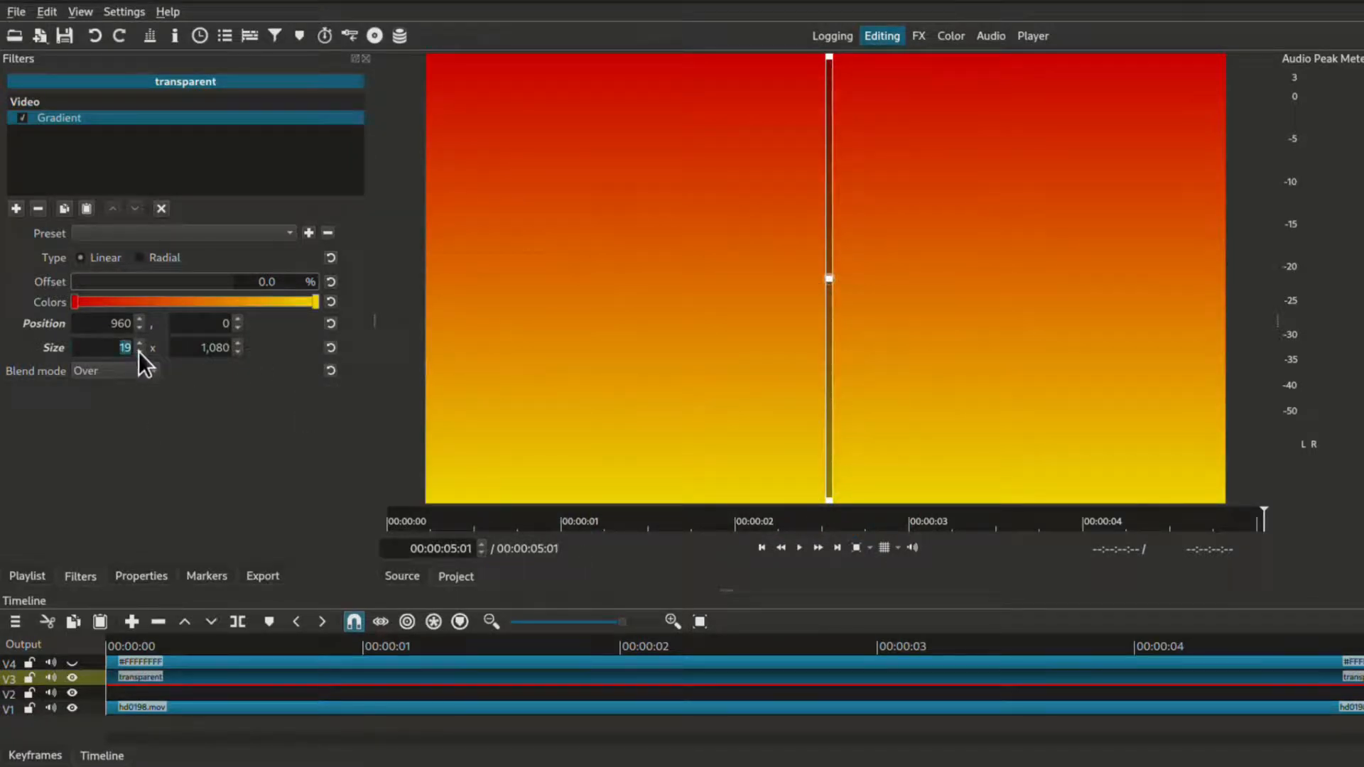
Step: Set the gradient's size to 10 x 200 and its position to 995, 440
text(10)
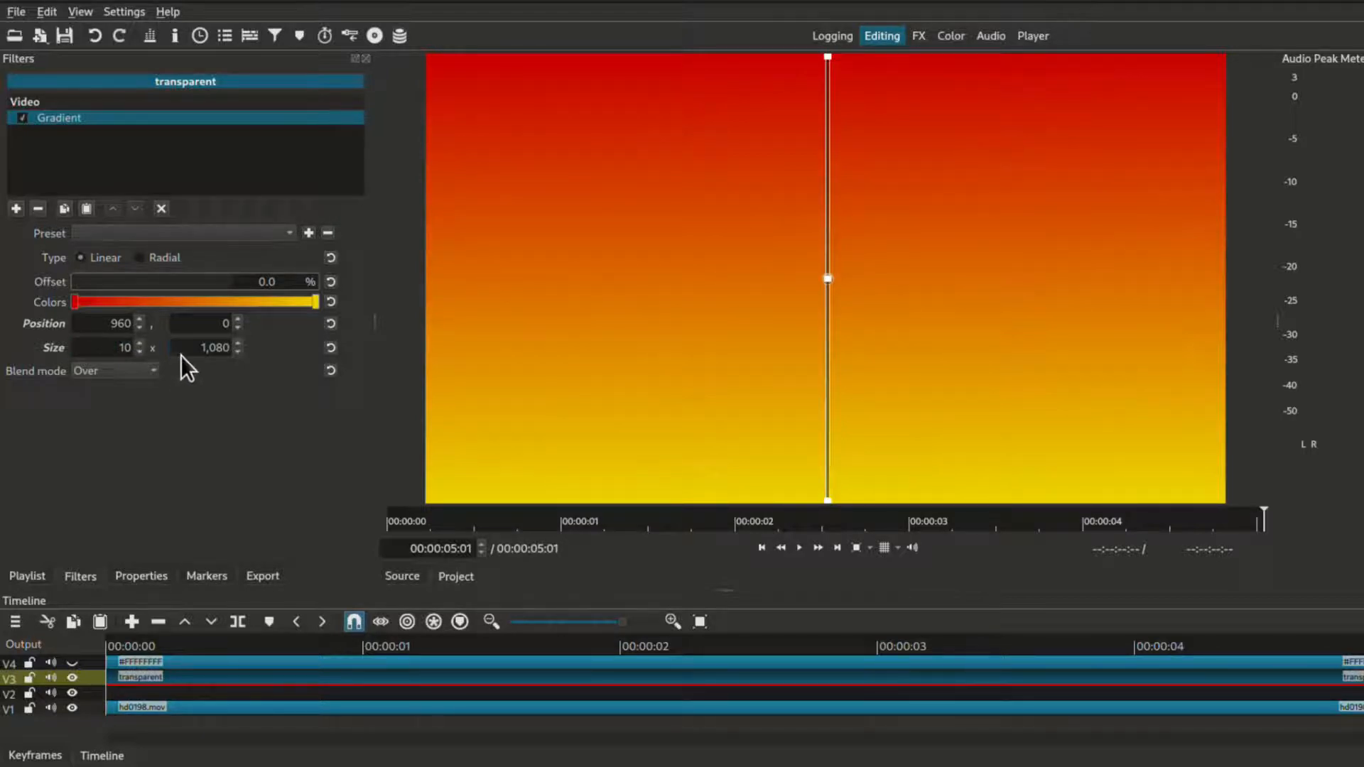
text(200)
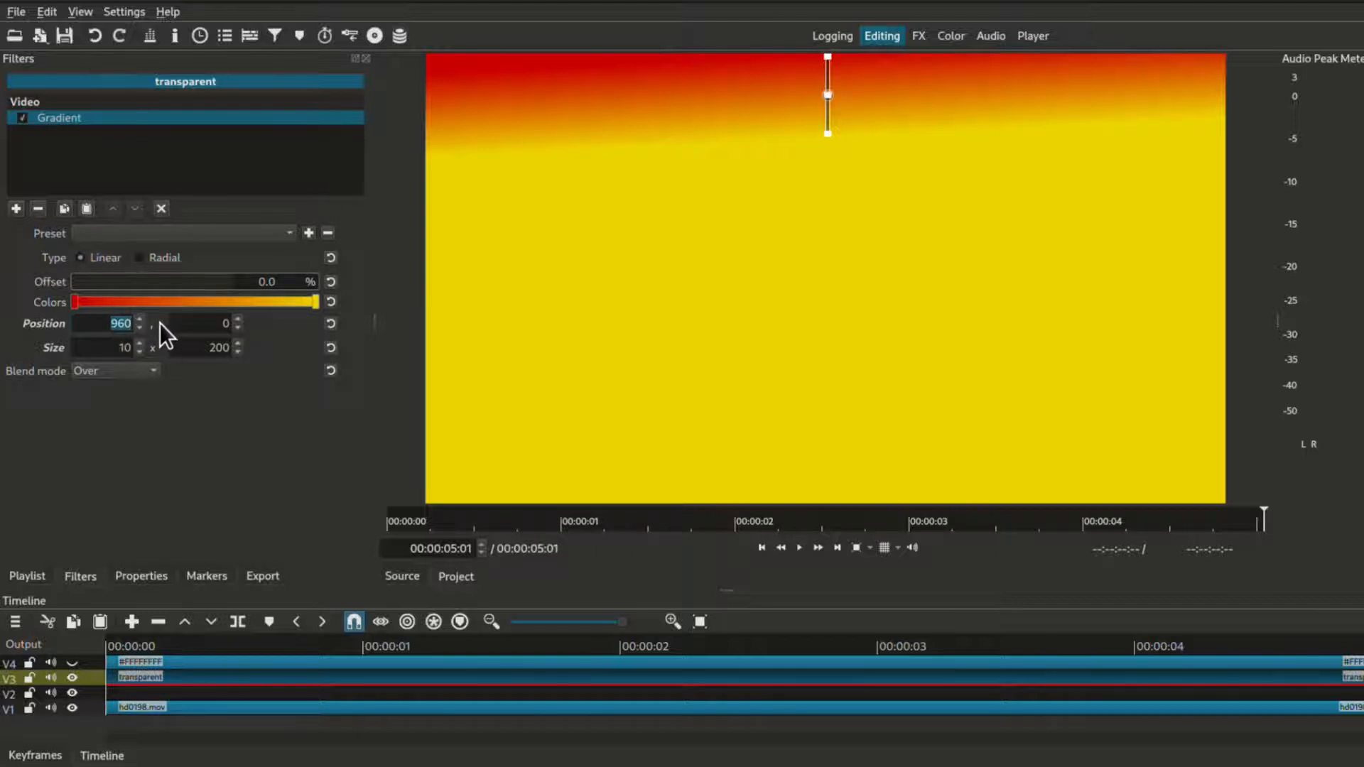
text(995)
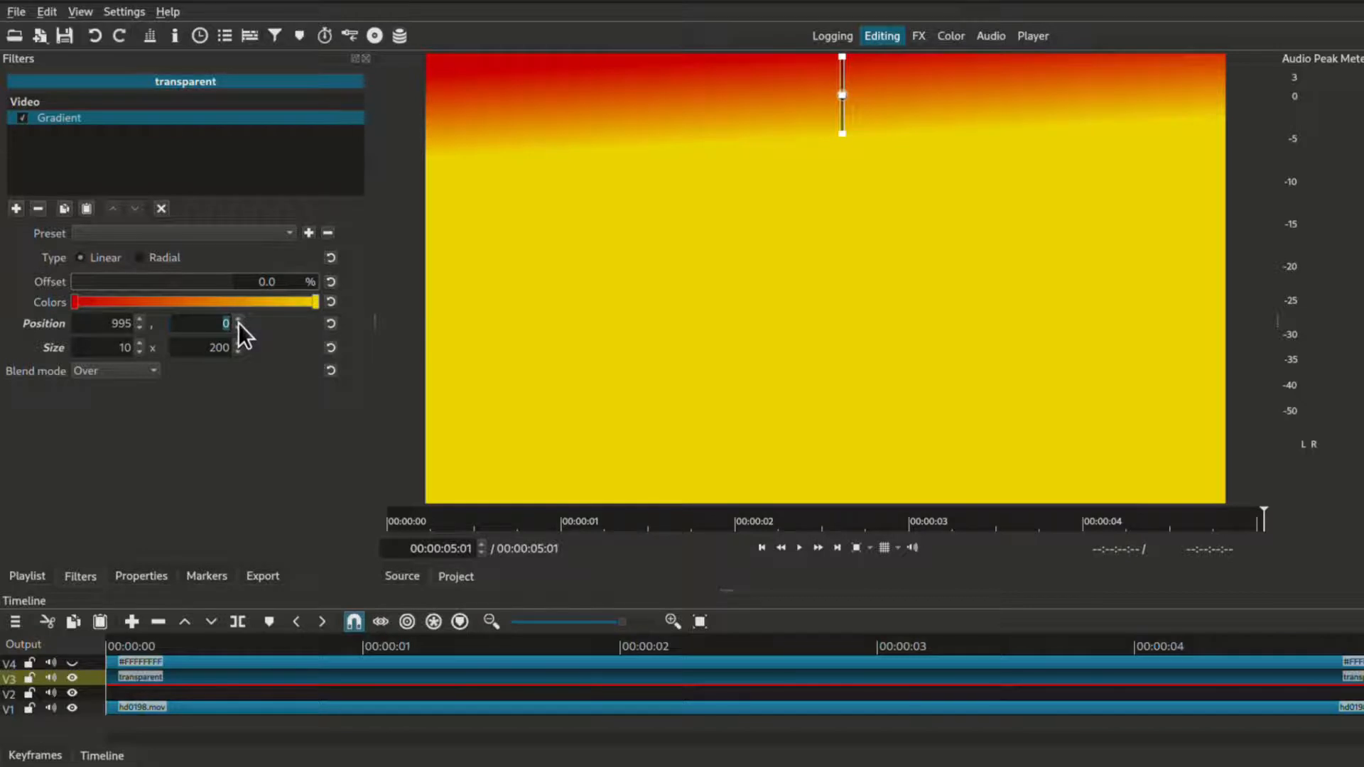
text(440)
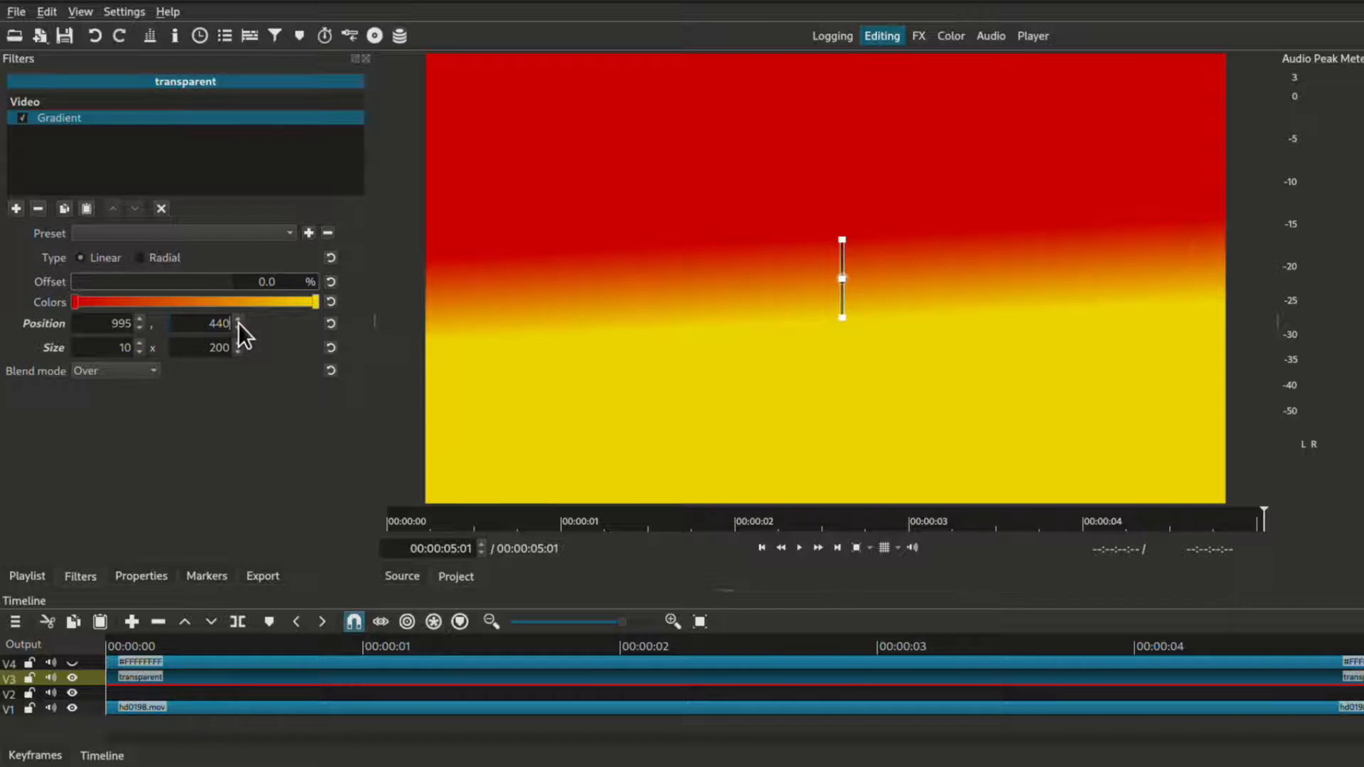
Step: Add a Mask: From File filter to the transparent clip and load mask.png as its custom mask file
click(14, 206)
text(Mas)
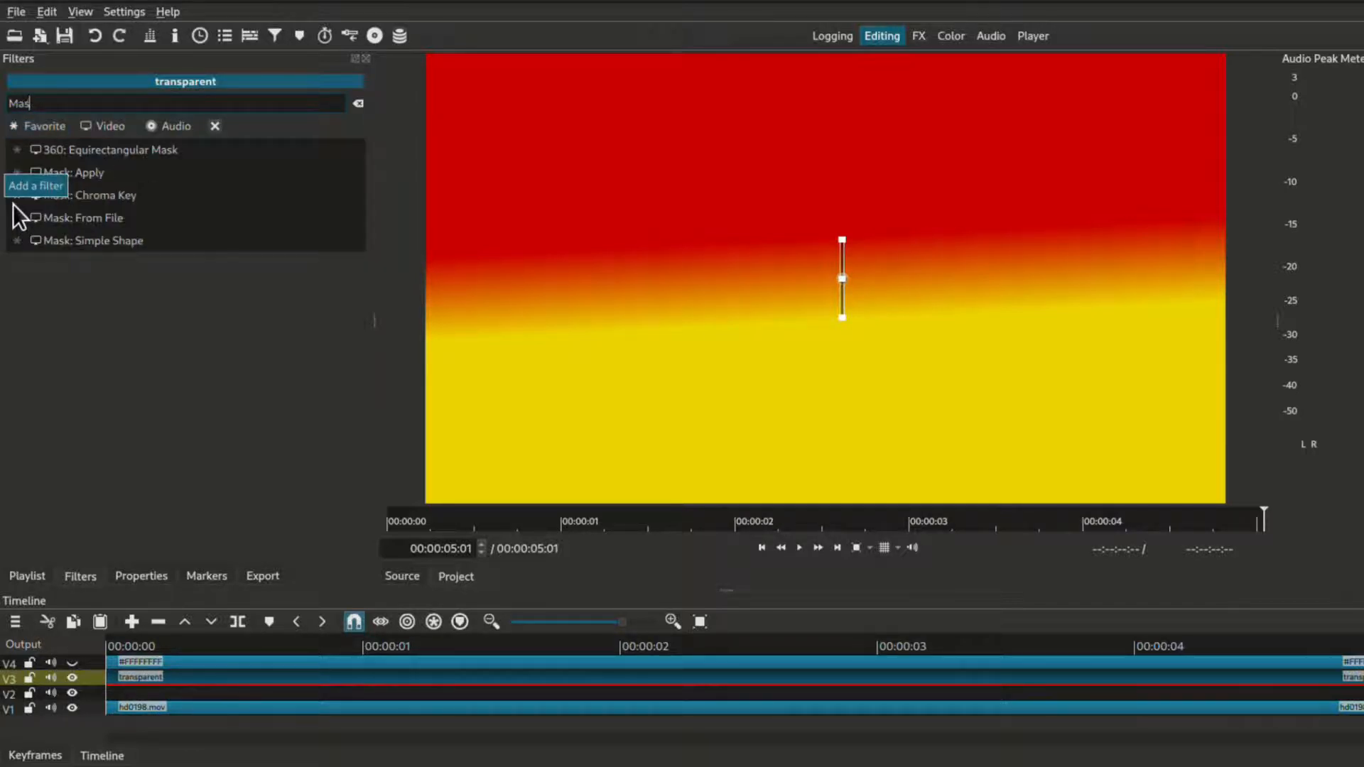
click(99, 216)
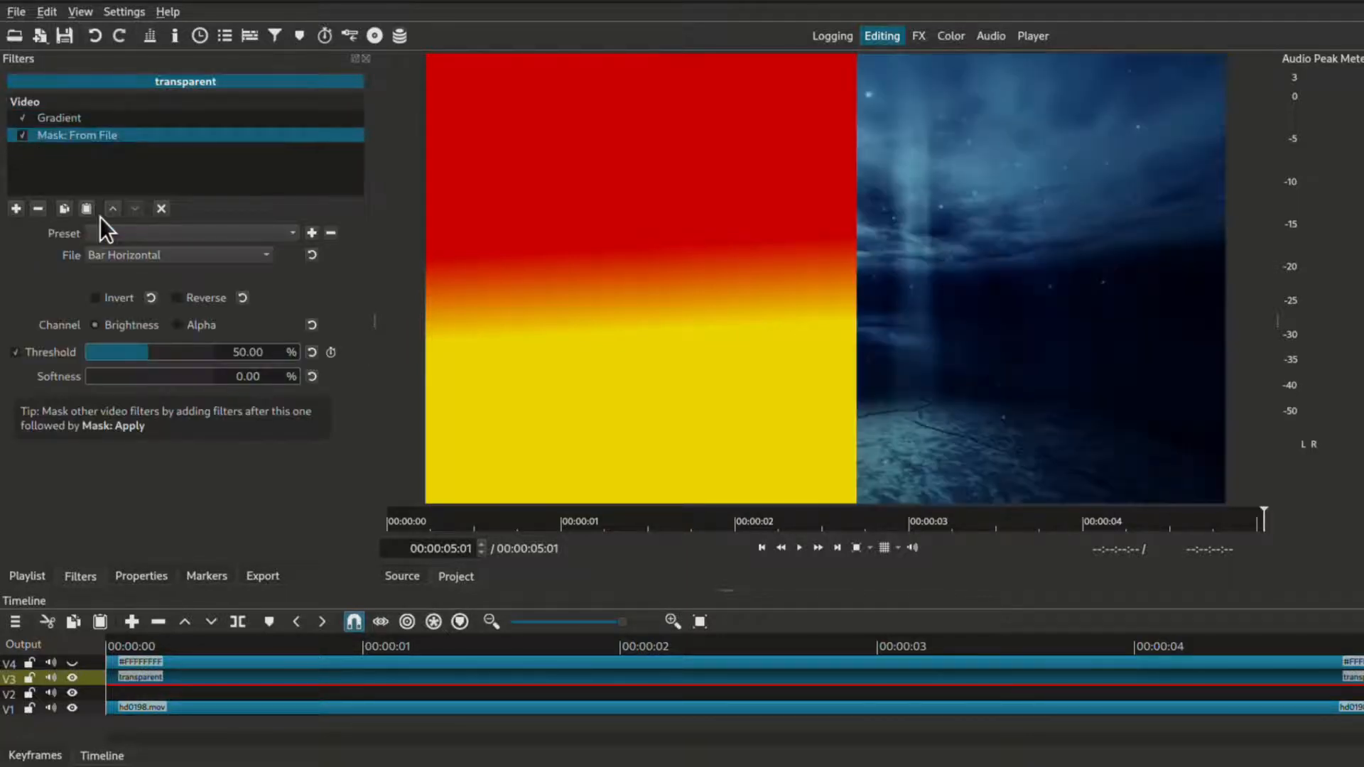
click(245, 255)
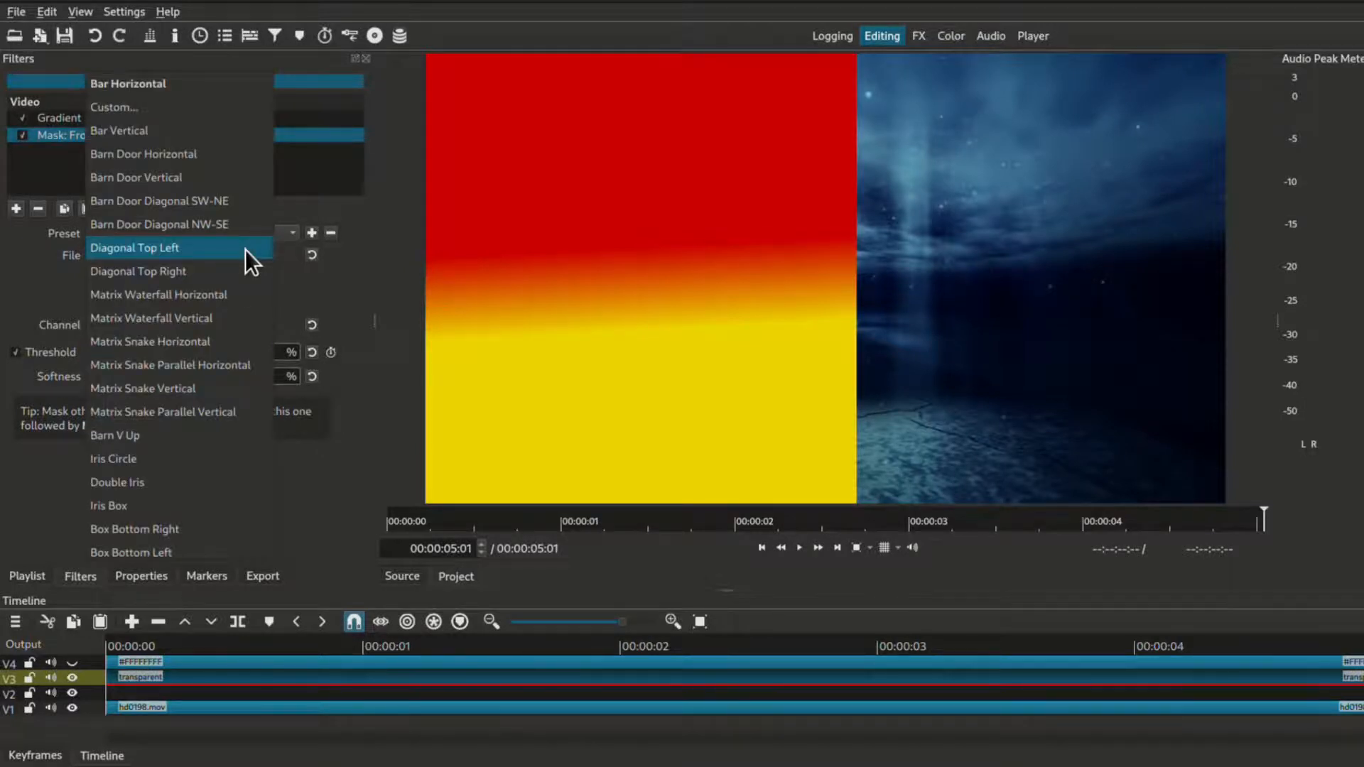
click(203, 108)
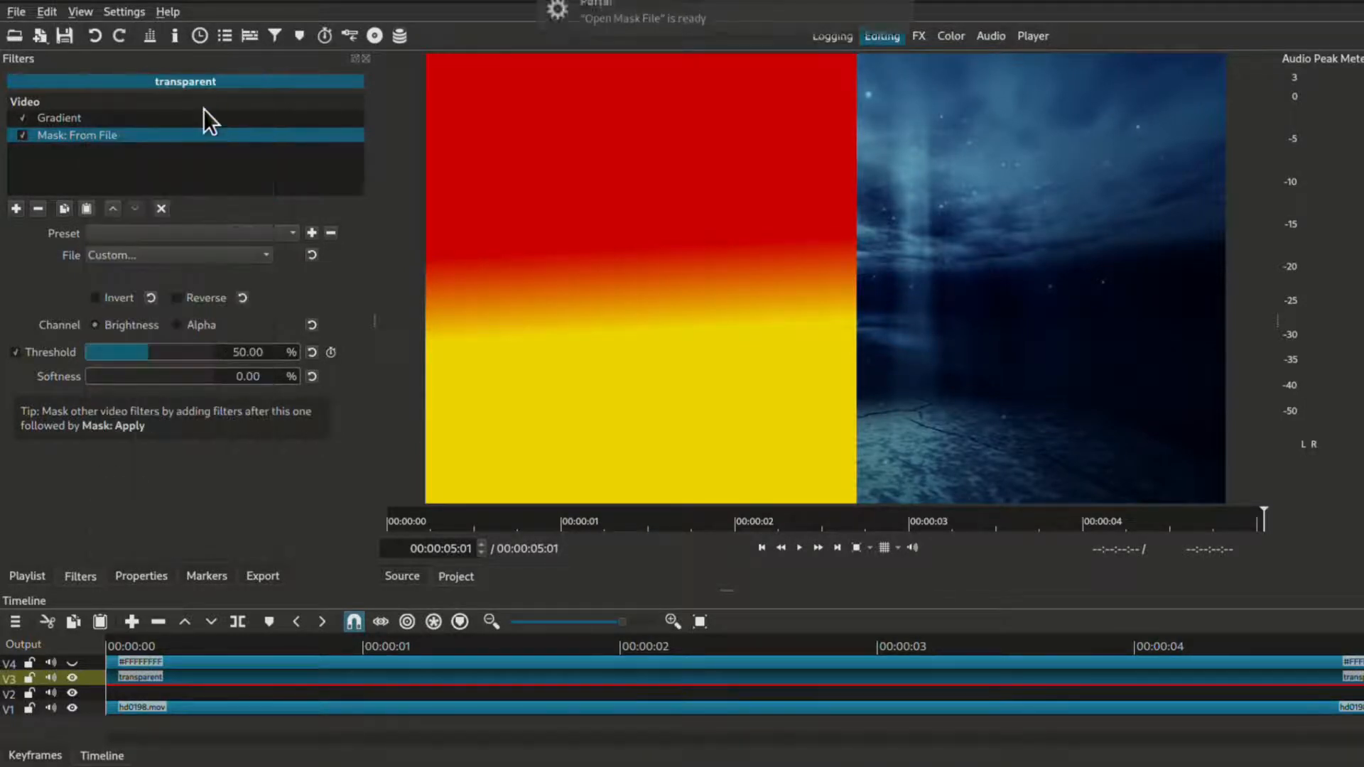
click(733, 9)
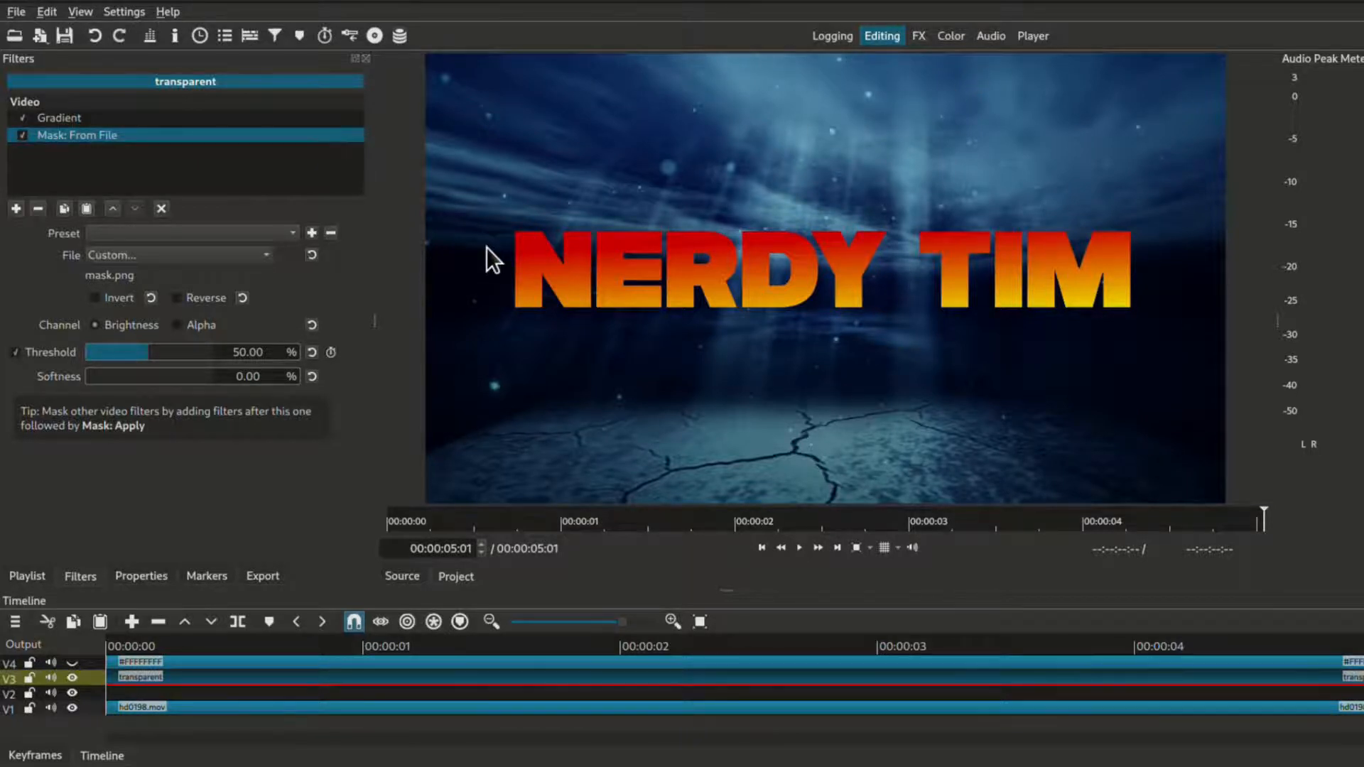
Step: Add a Size, Position & Rotate filter to the masked gradient clip
click(15, 207)
text(Size)
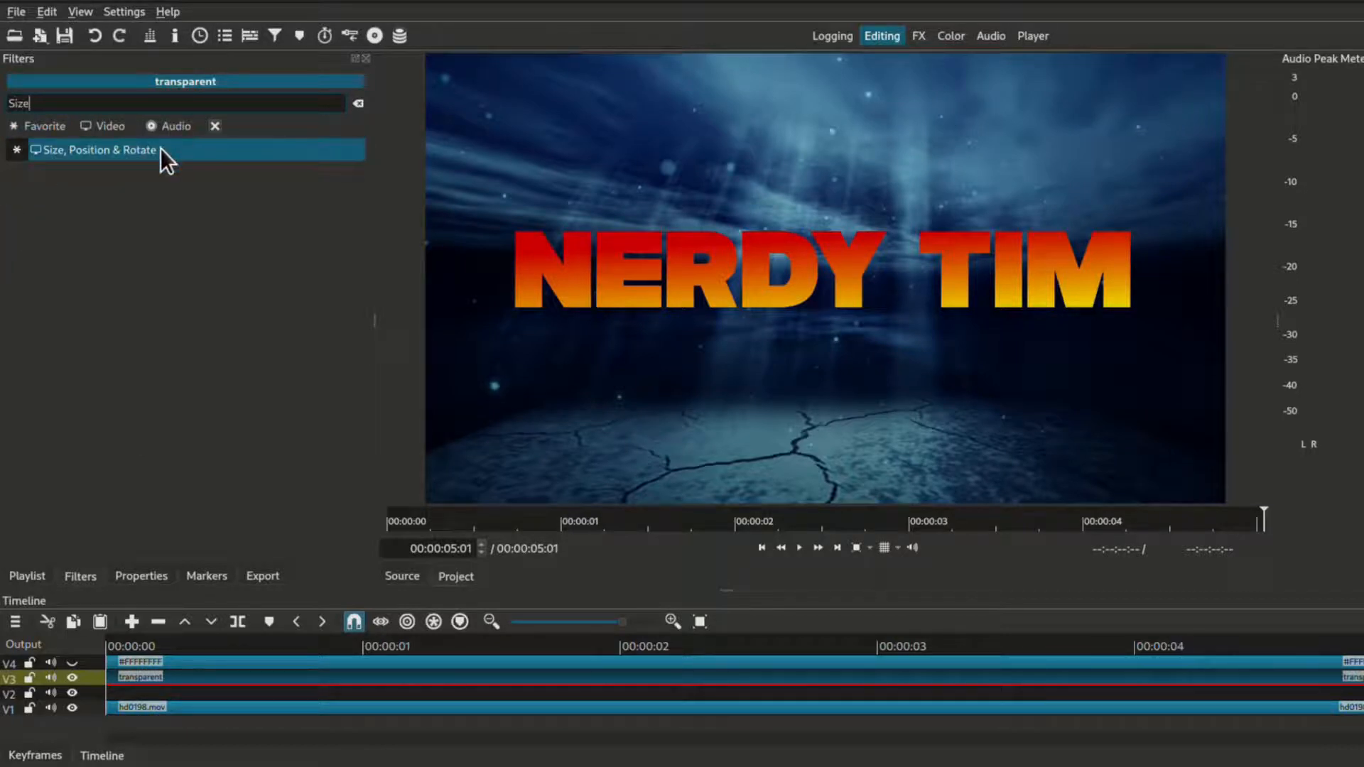
click(162, 149)
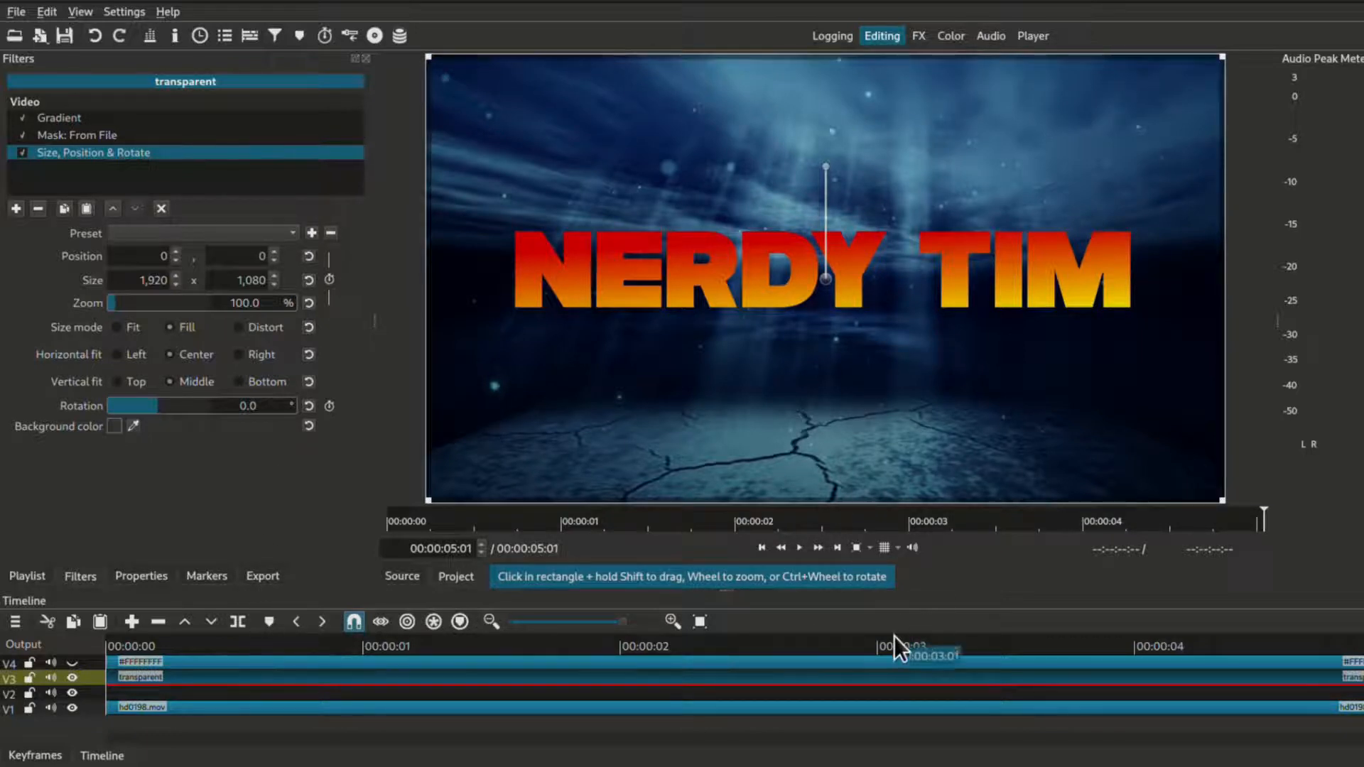
Step: Add timeline markers at 00:00:03:00 and at the start of the project
click(878, 643)
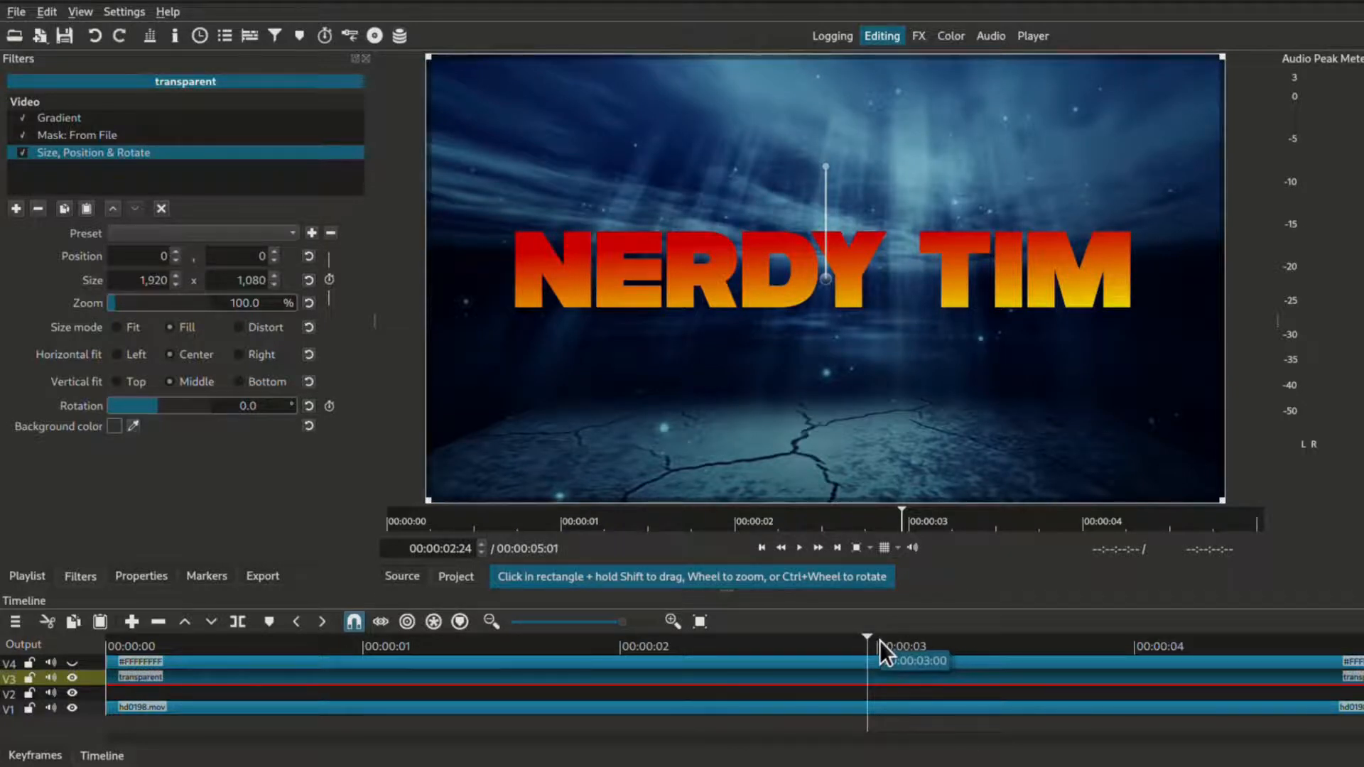
click(880, 641)
key(m)
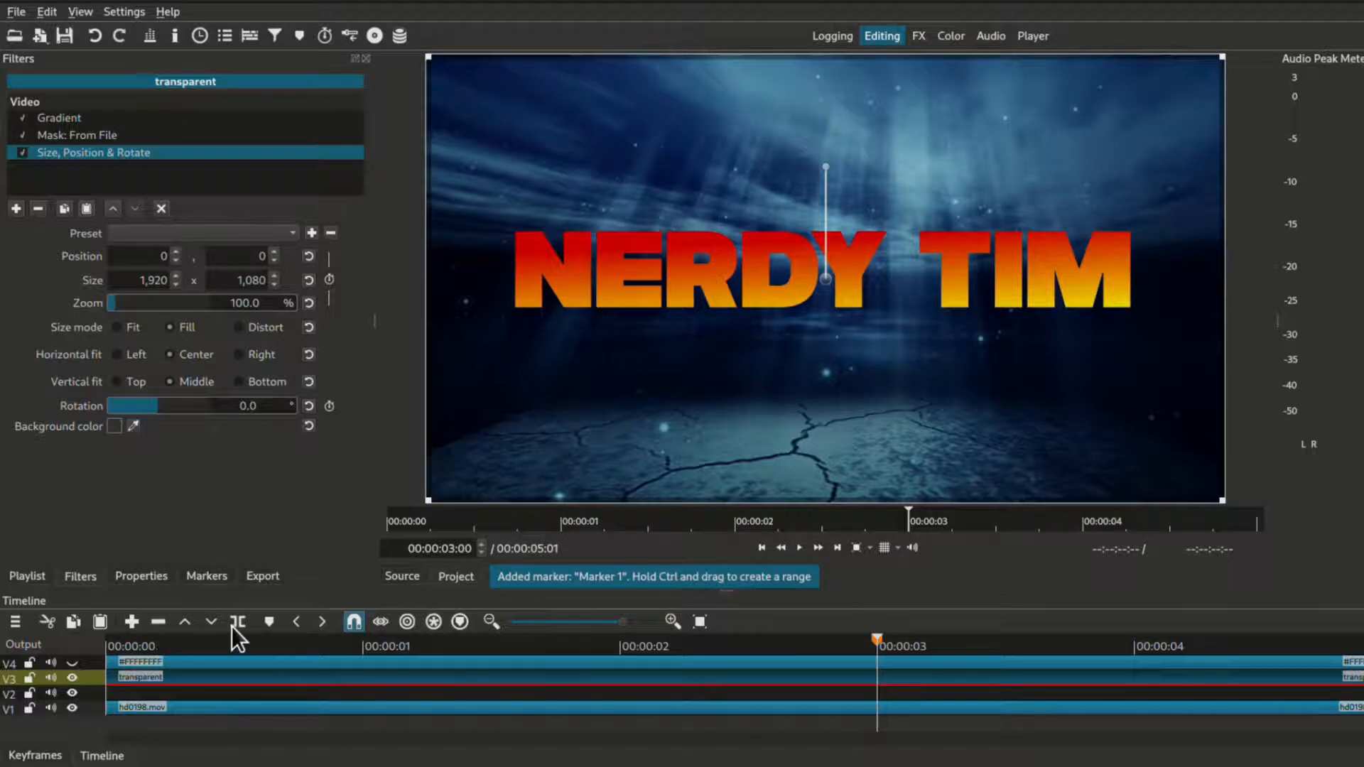
key(Home)
key(m)
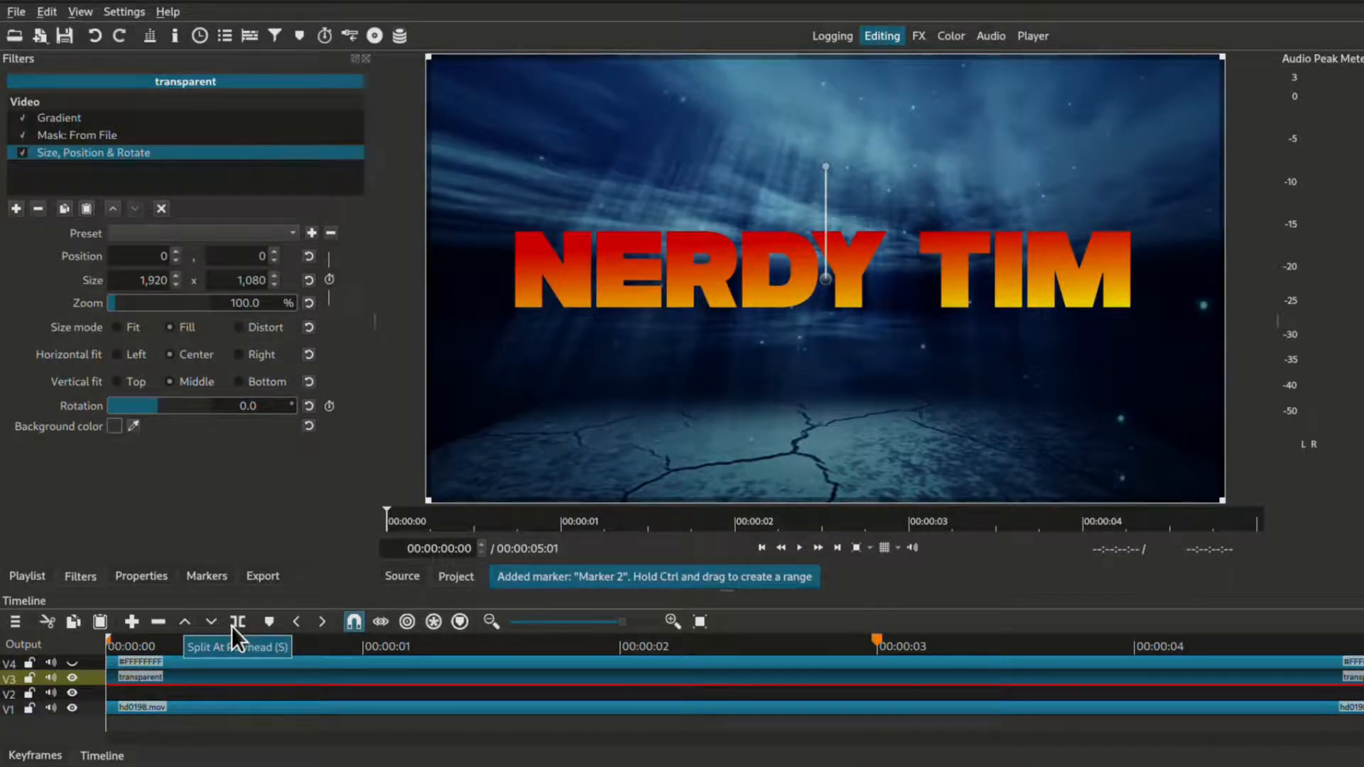
Step: Set the Size, Position & Rotate filter's first simple keyframe at the 00:00:03:00 marker
key(shift+period)
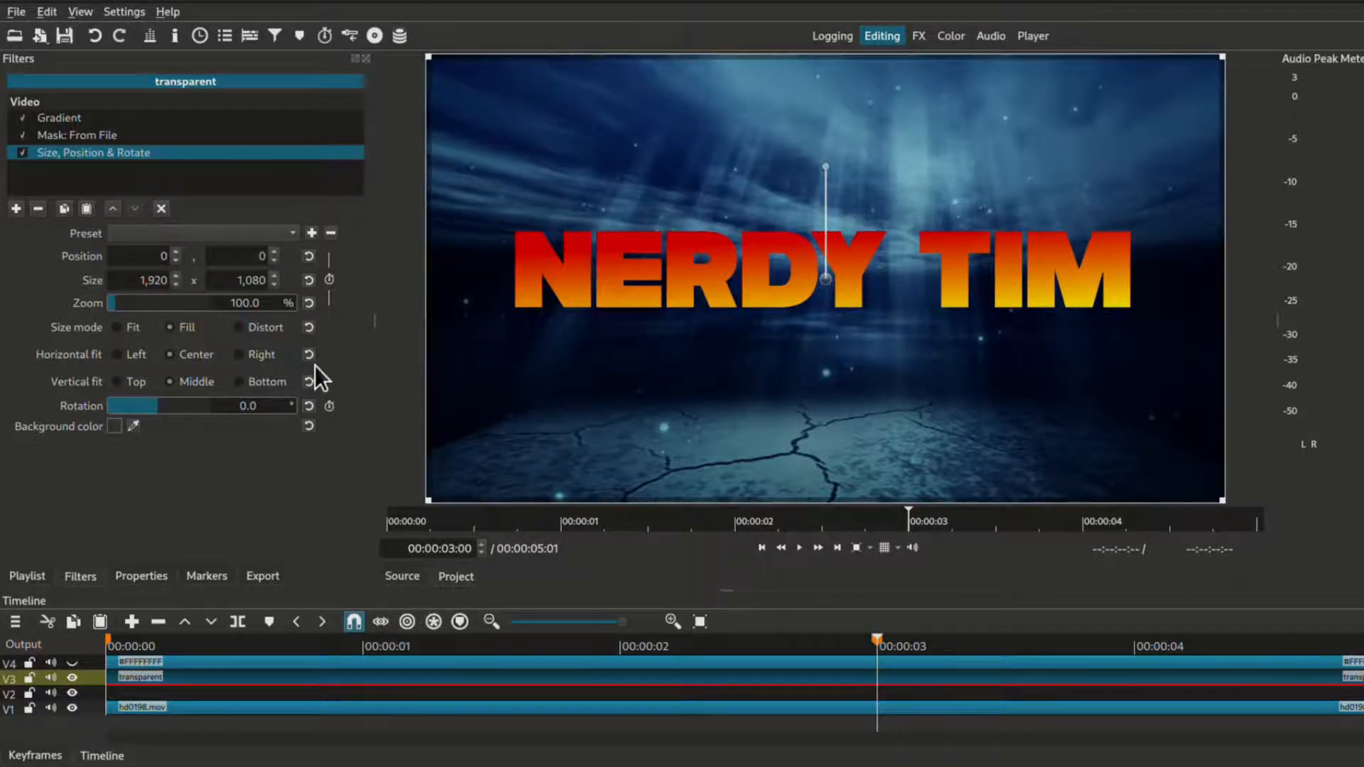
click(40, 757)
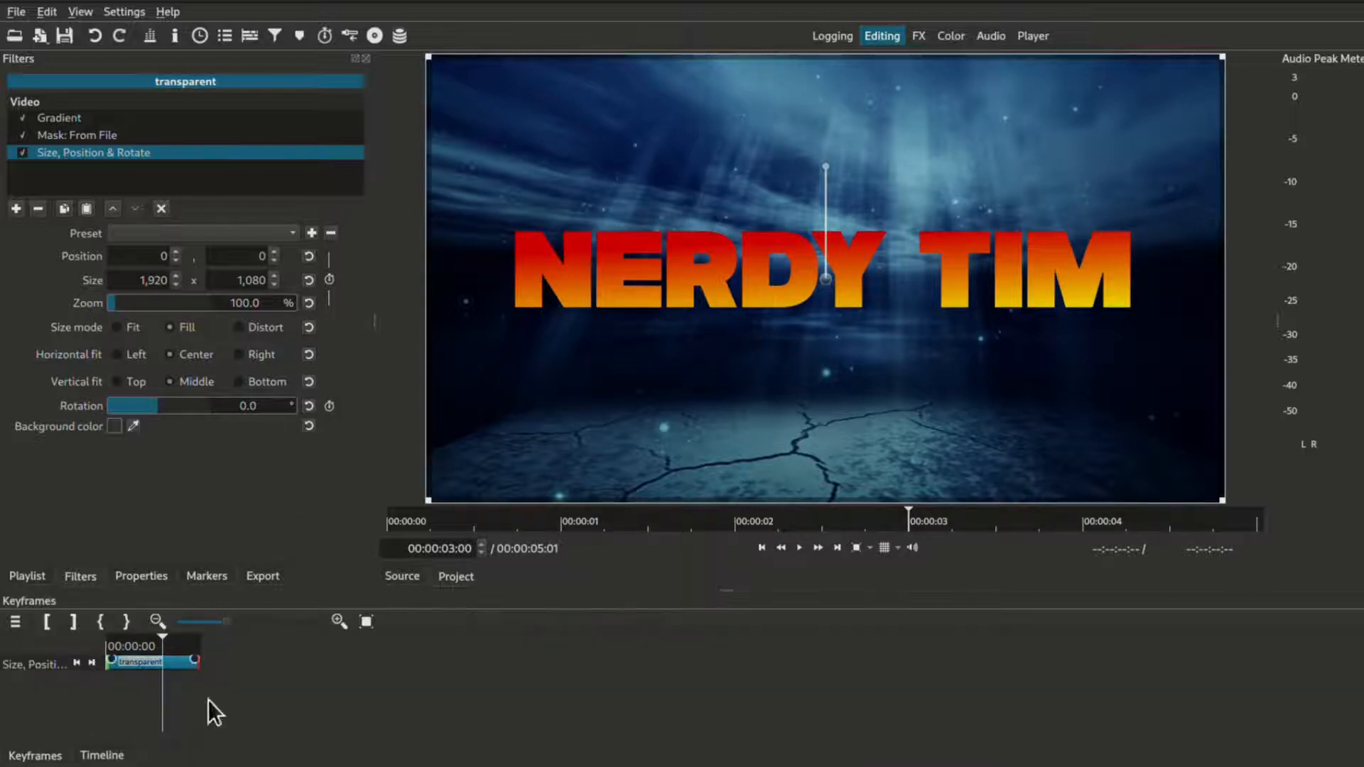
click(365, 623)
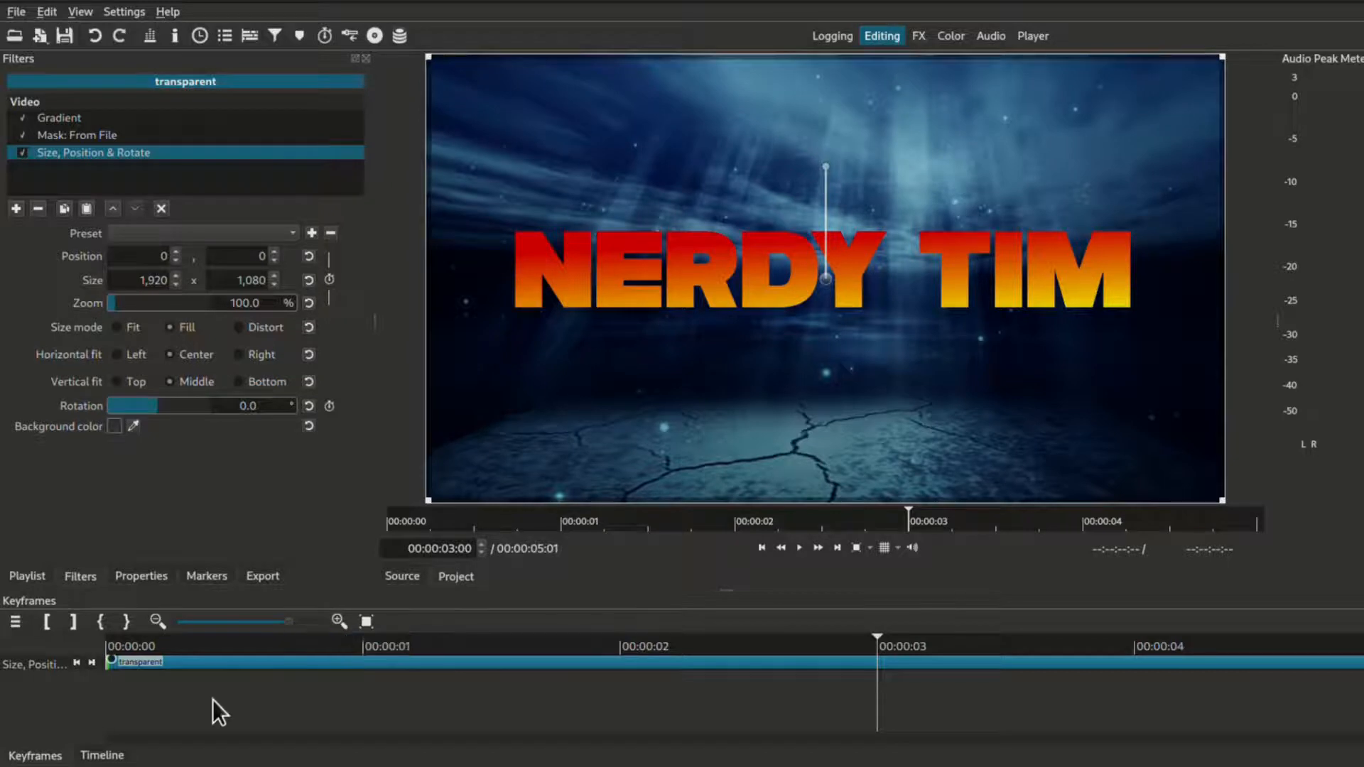
click(101, 620)
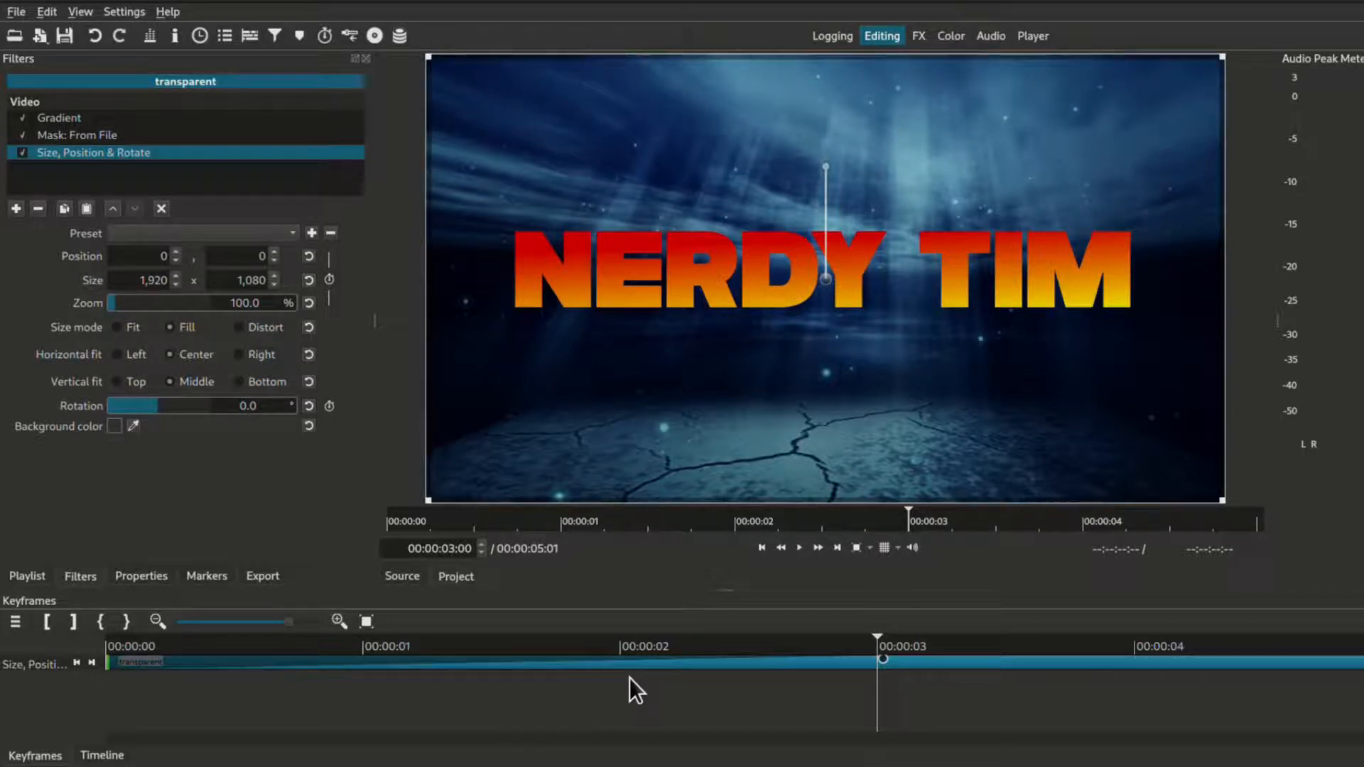
Step: Set the Size, Position & Rotate zoom to .1% at the start of the clip
key(Home)
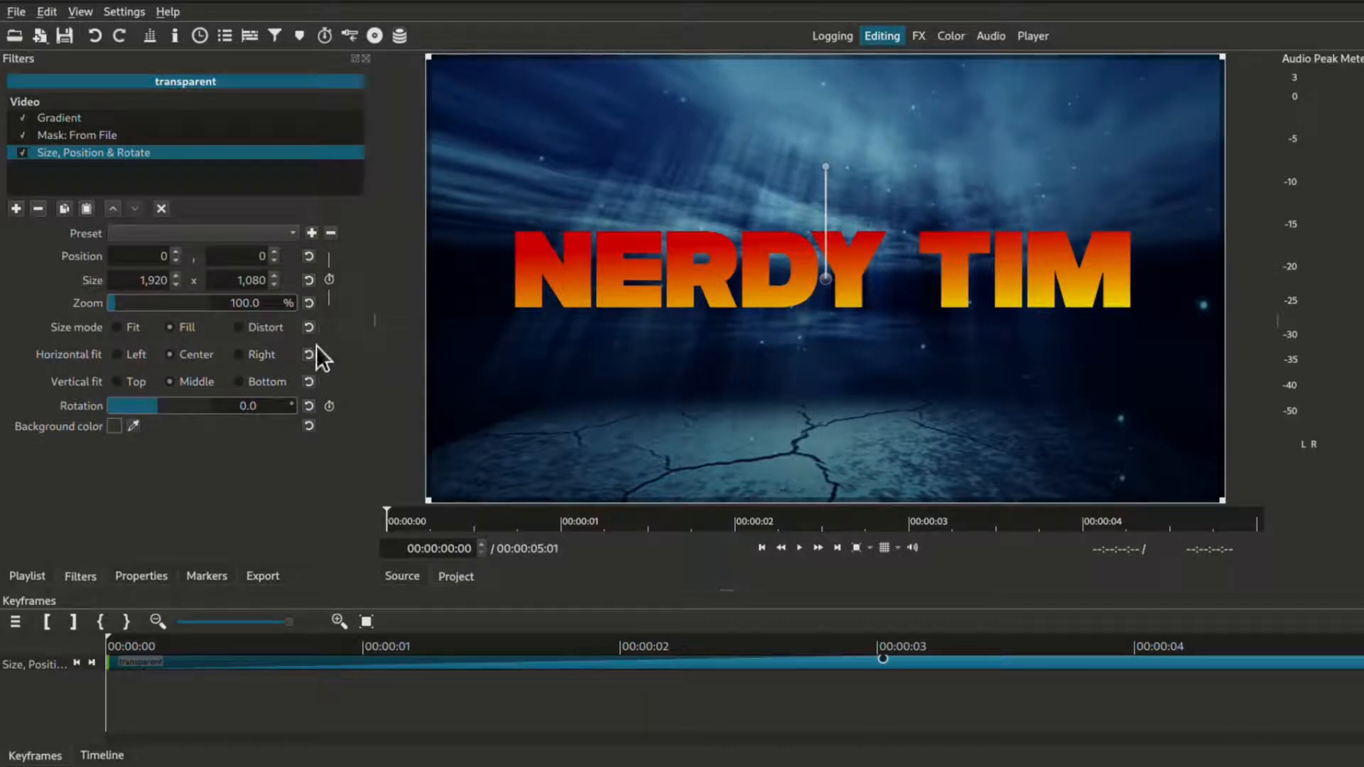
drag(223, 300, 269, 304)
text(.1)
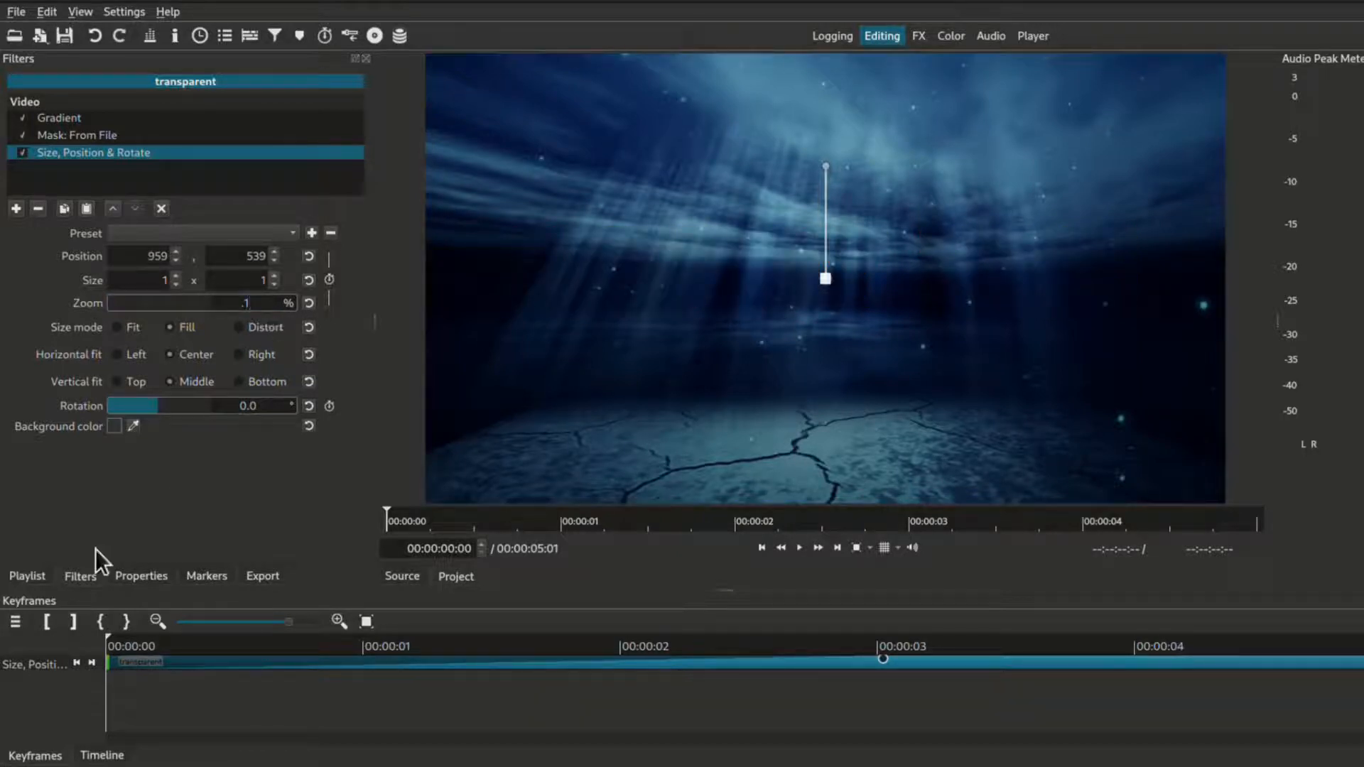
Step: Play back the title's zoom animation from the start of the timeline past the 00:00:03:00 marker
click(104, 756)
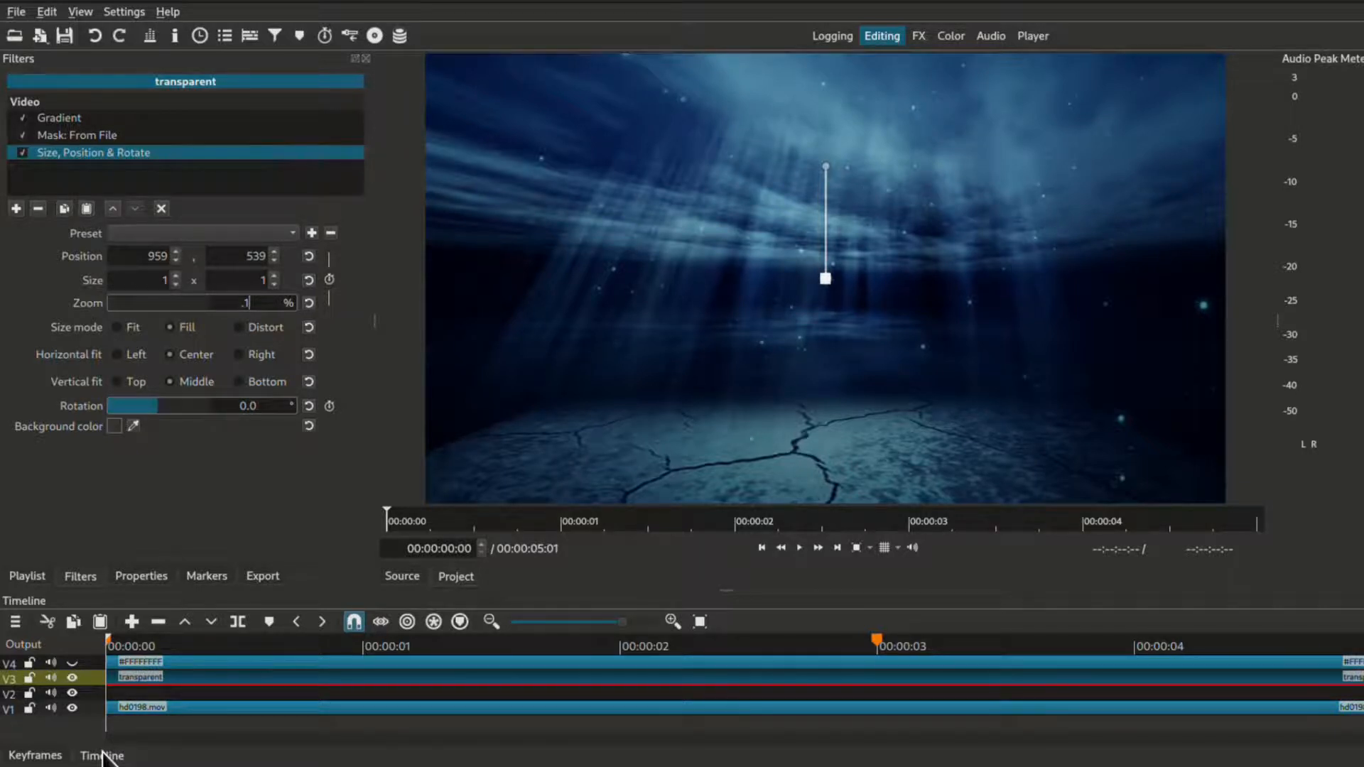
key(Return)
key(space)
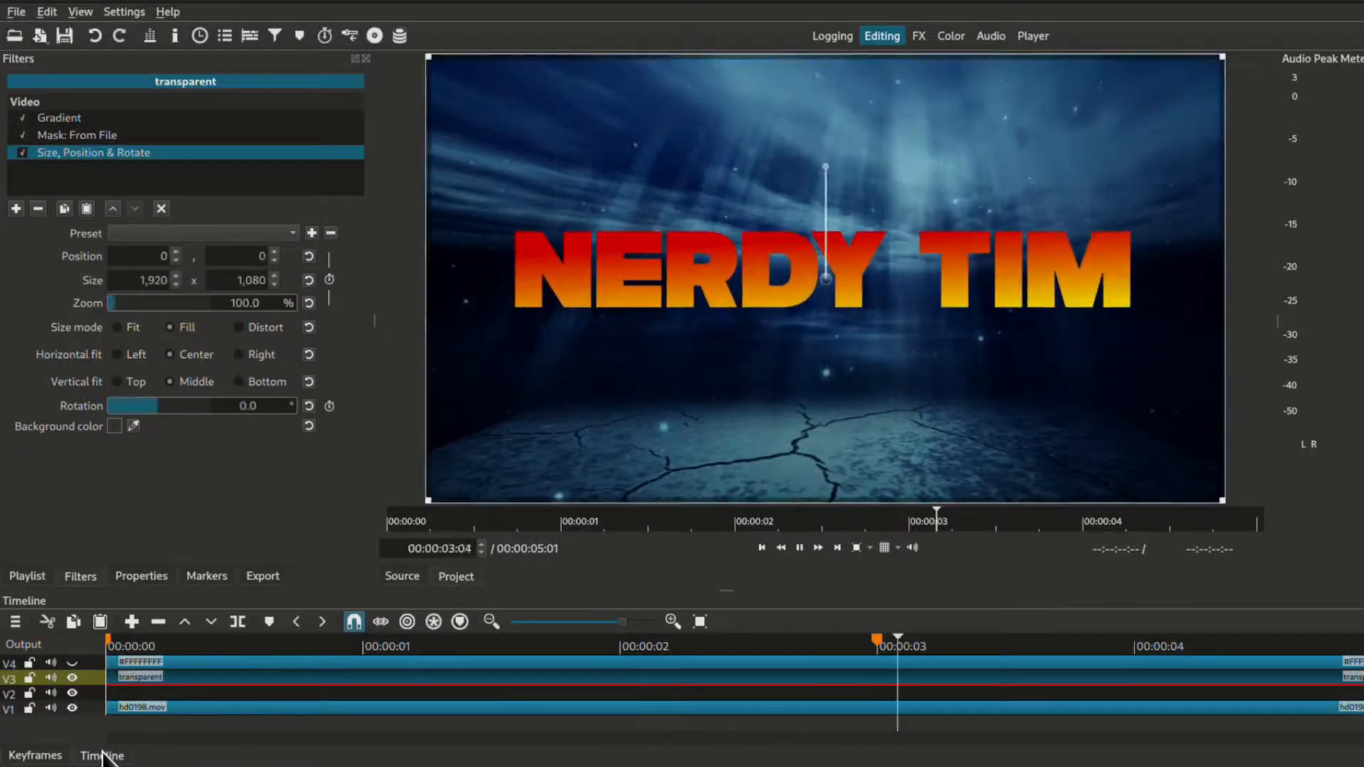
key(space)
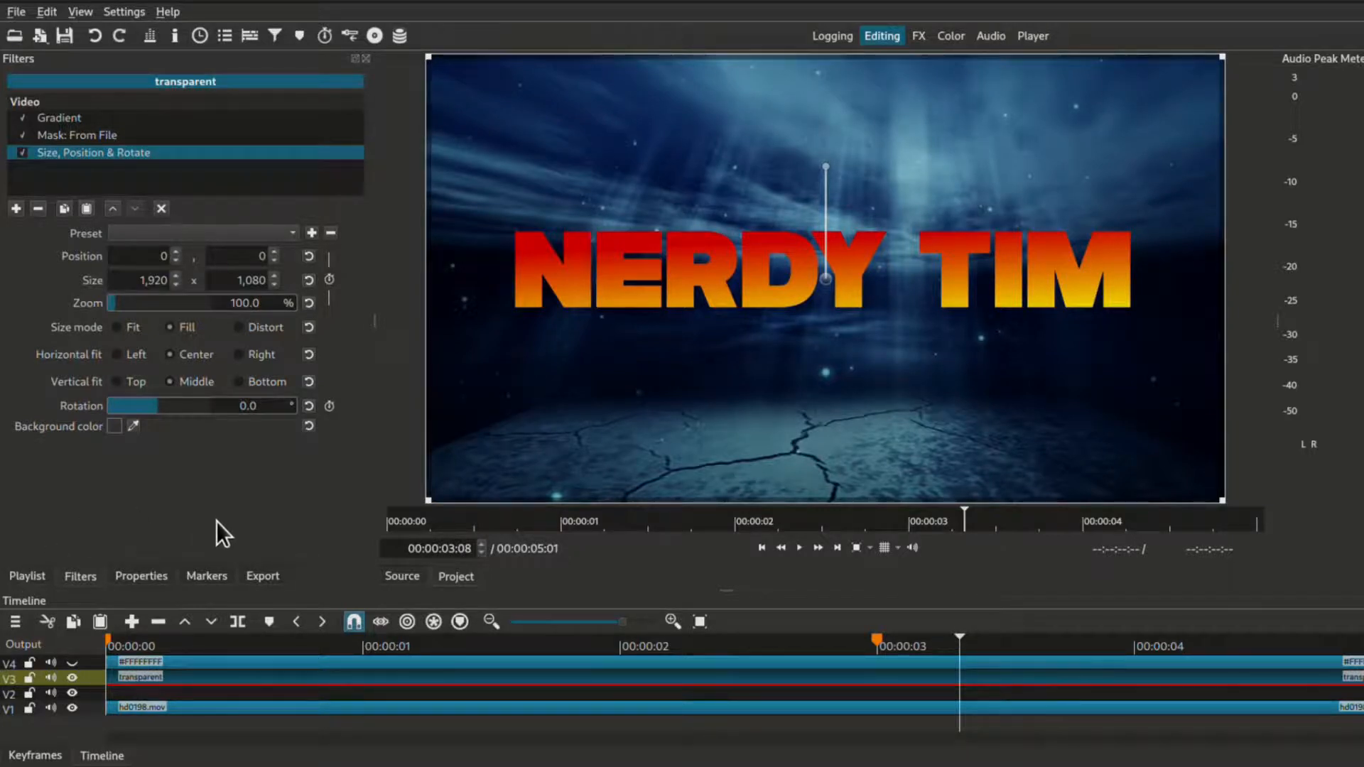
Step: Add a Lens Correction filter to the gradient clip and set its first simple keyframe at the 00:00:03:00 marker
key(shift+comma)
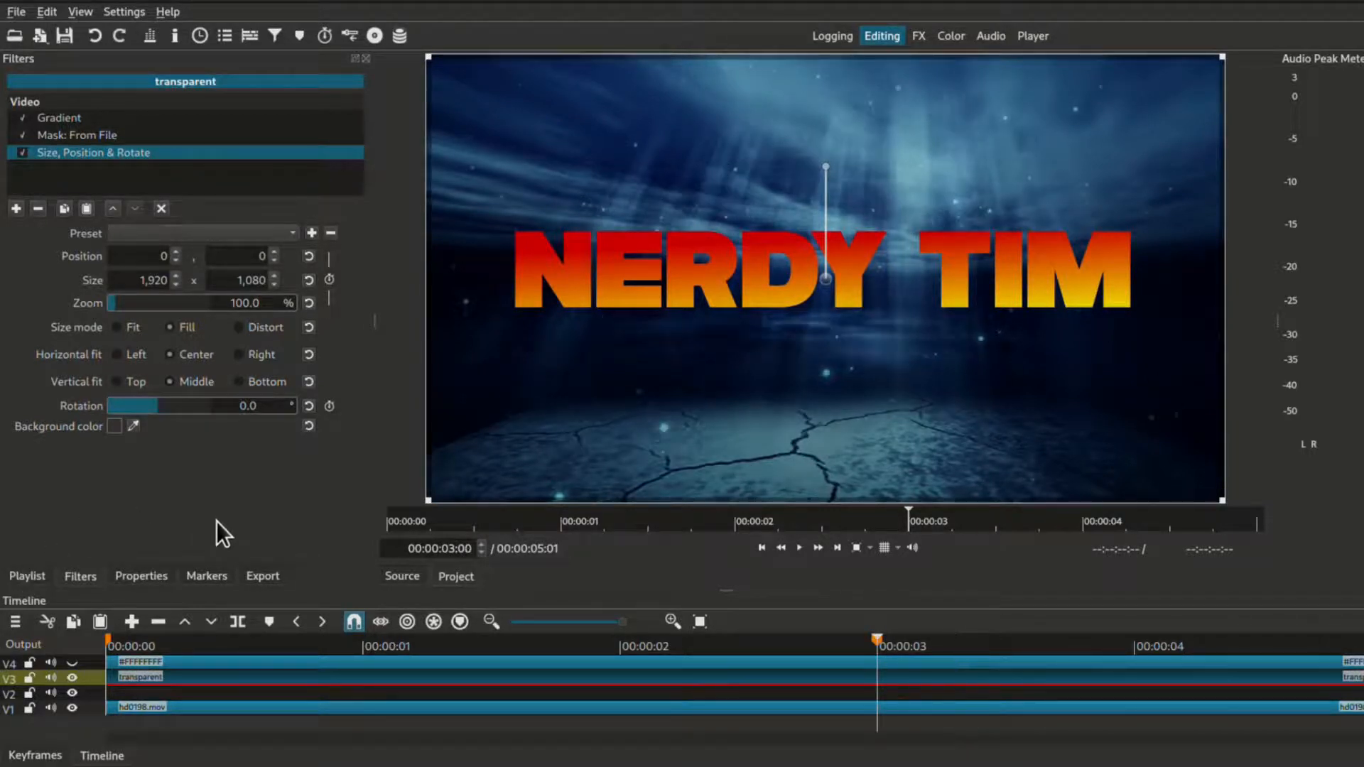
click(16, 208)
text(lens)
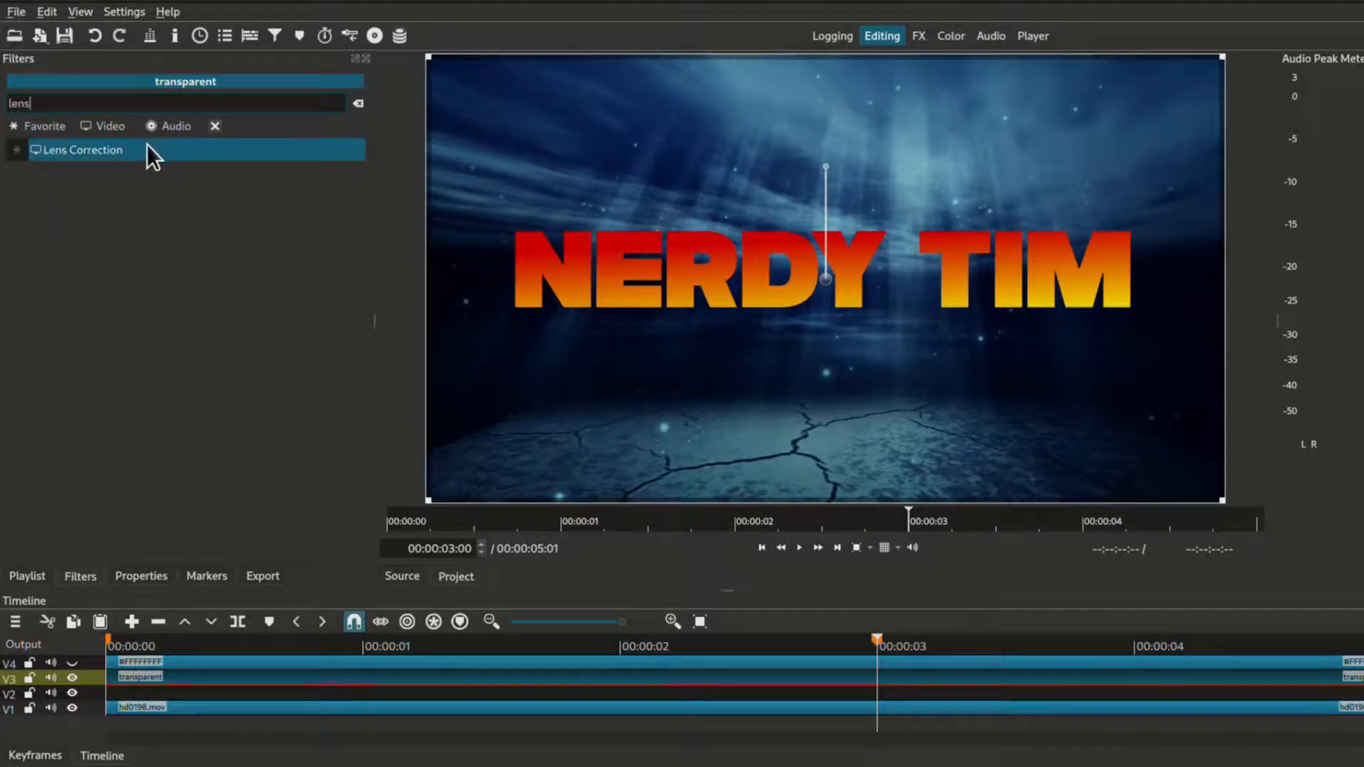
click(146, 145)
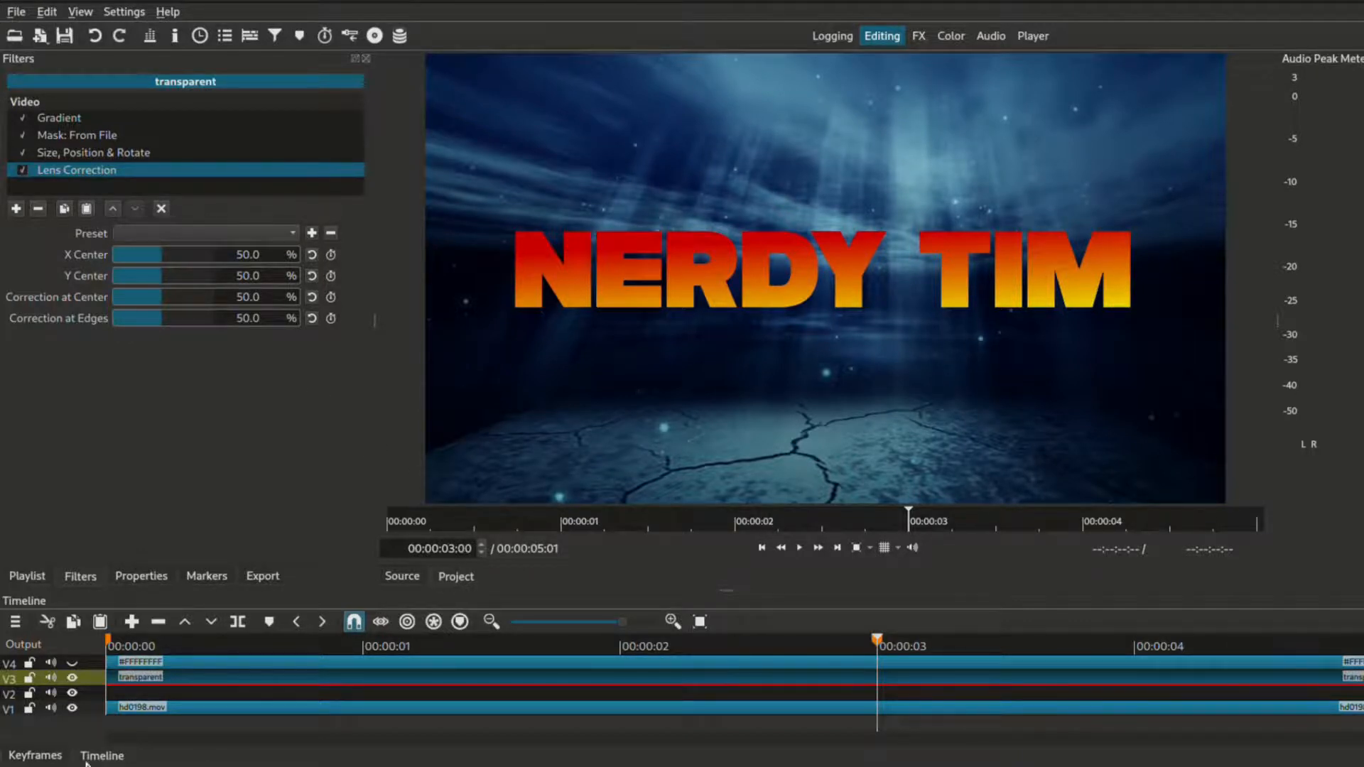
click(41, 755)
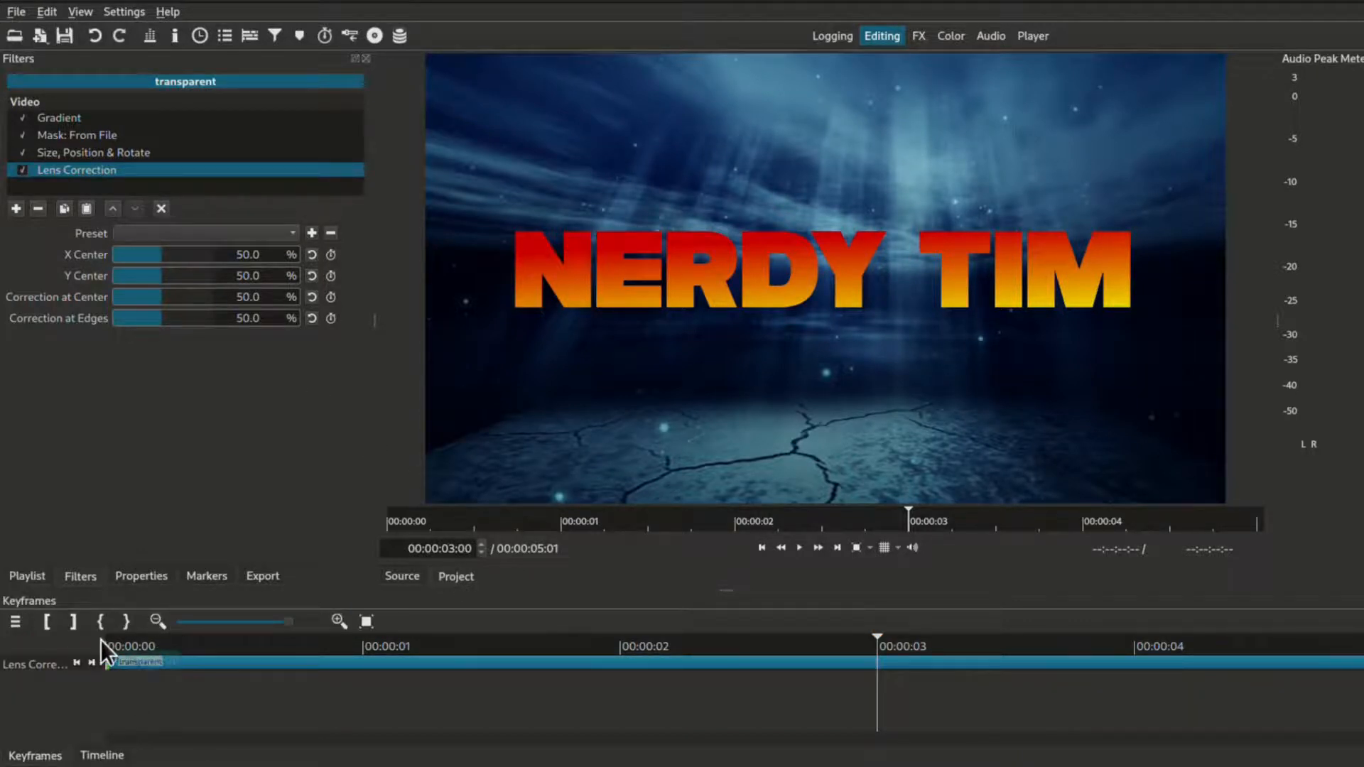
click(106, 622)
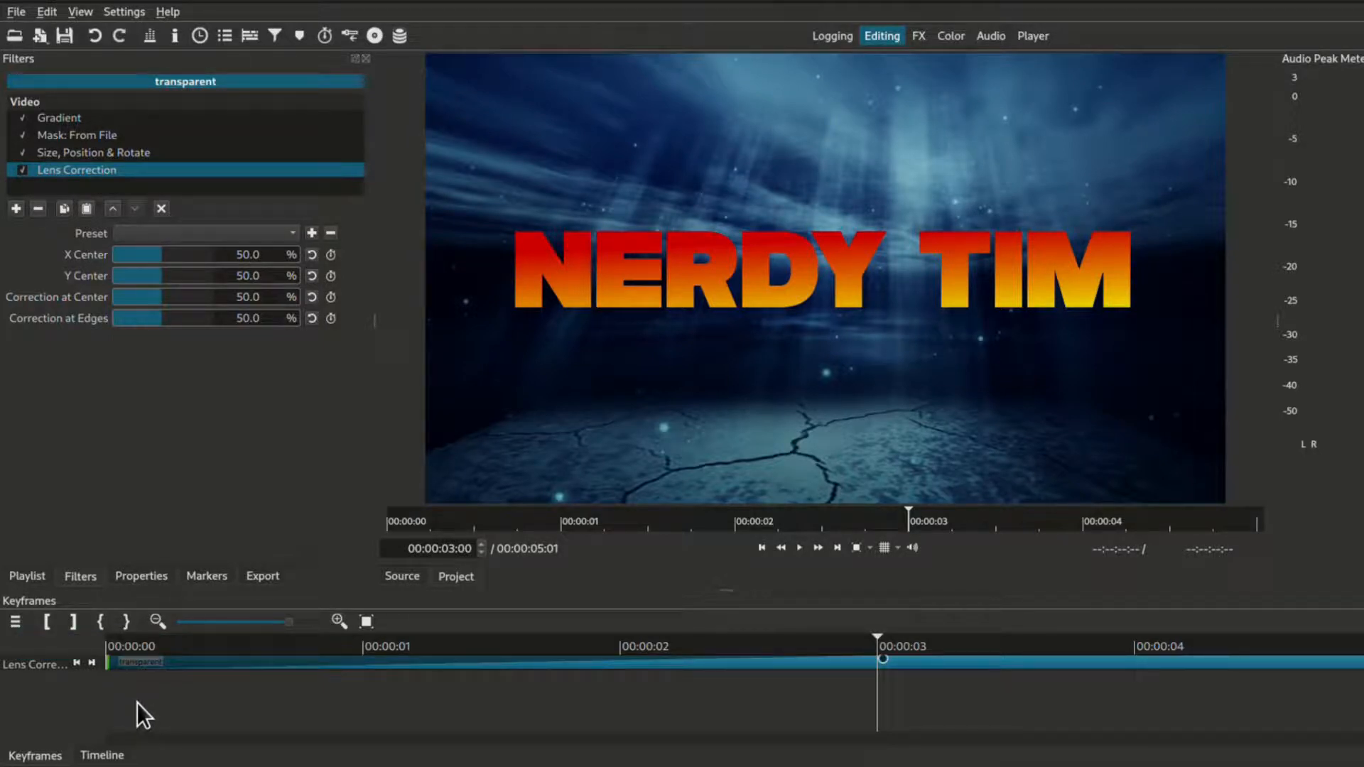
Step: At the clip's start, set Lens Correction to X Center 100%, Y Center 0%, Correction at Center 100% and Correction at Edges 100%
key(Home)
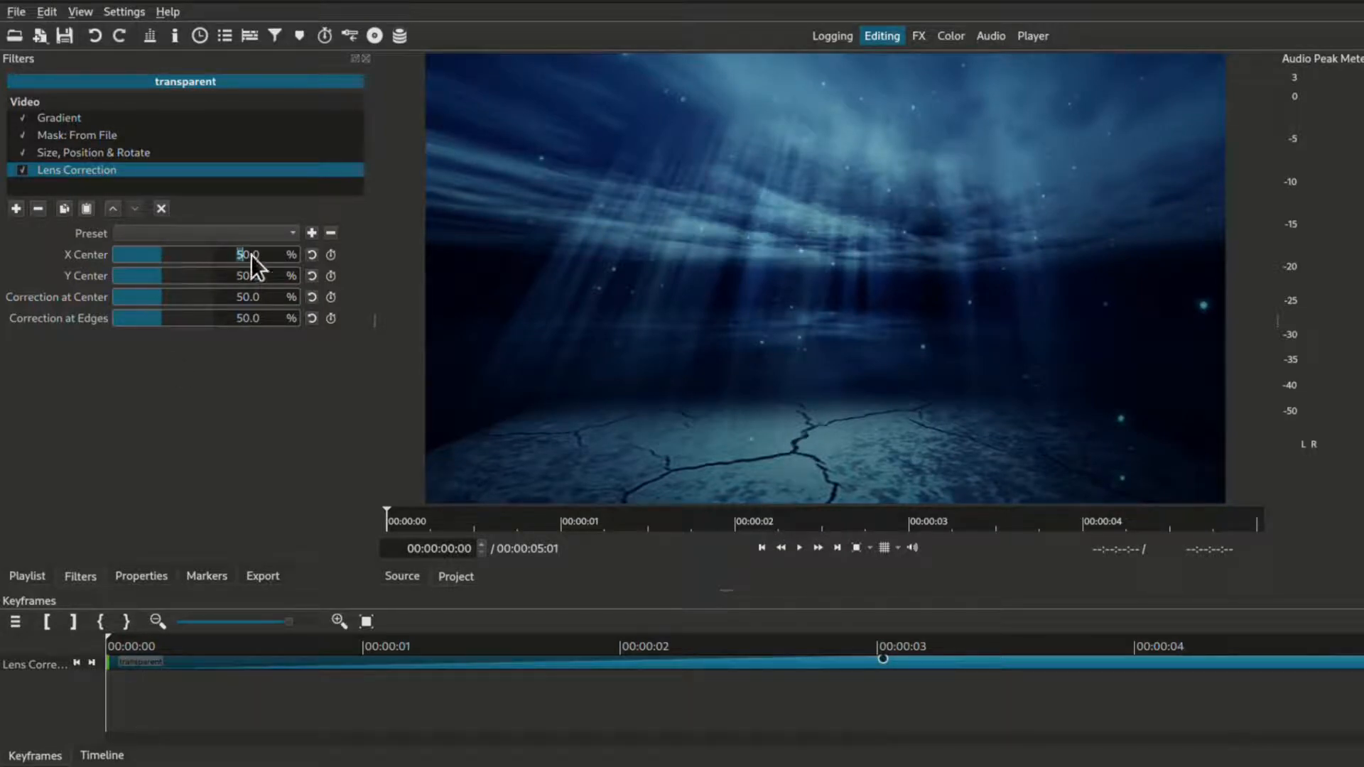
double_click(277, 255)
text(100)
text(0)
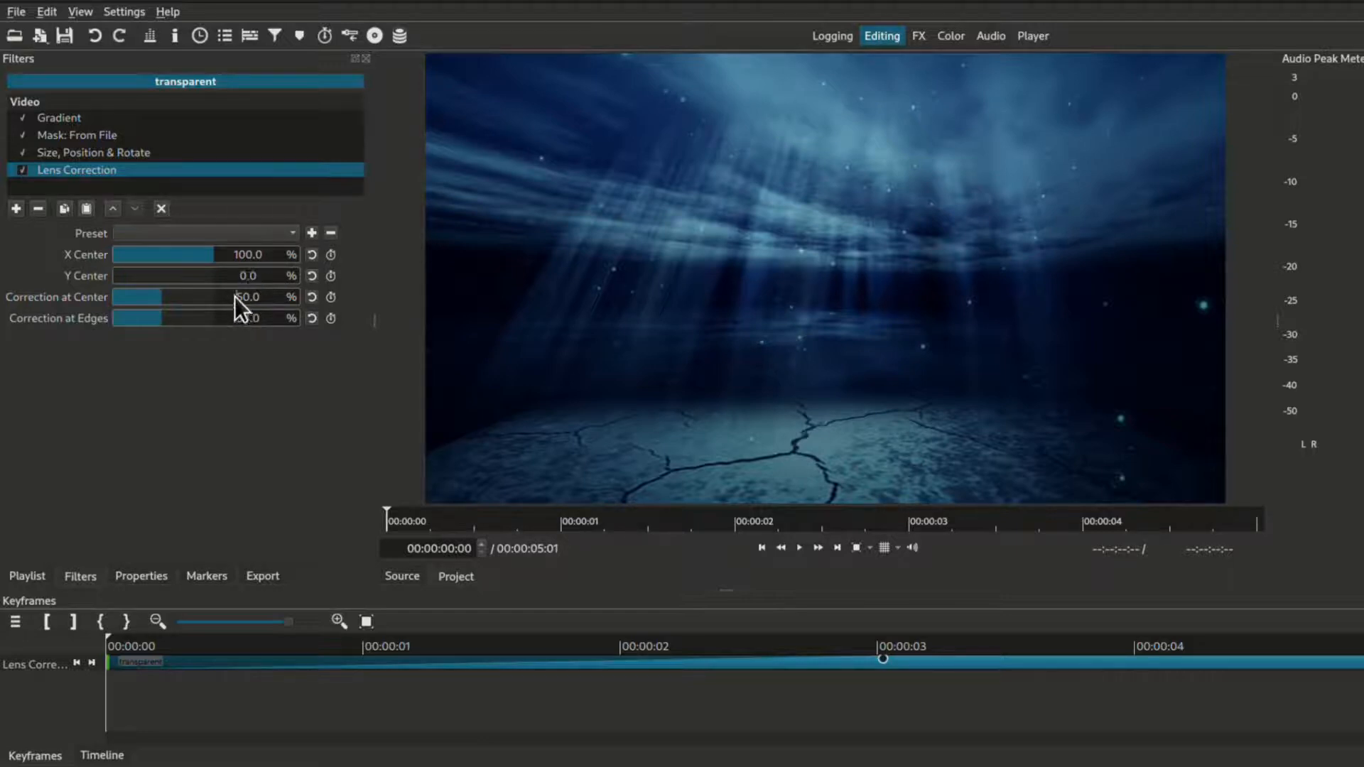
text(100)
text(100)
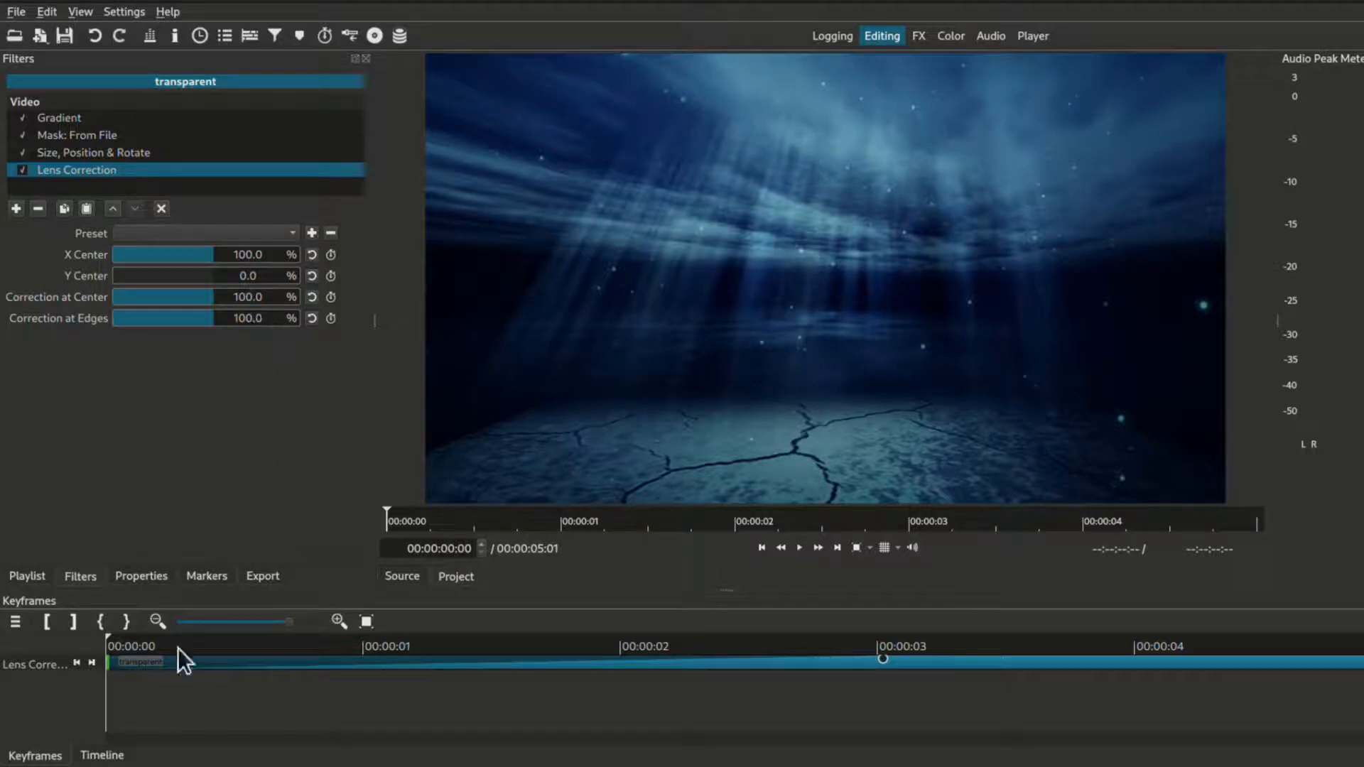
Step: Play the timeline from the start to preview the lens-corrected flying title
click(102, 756)
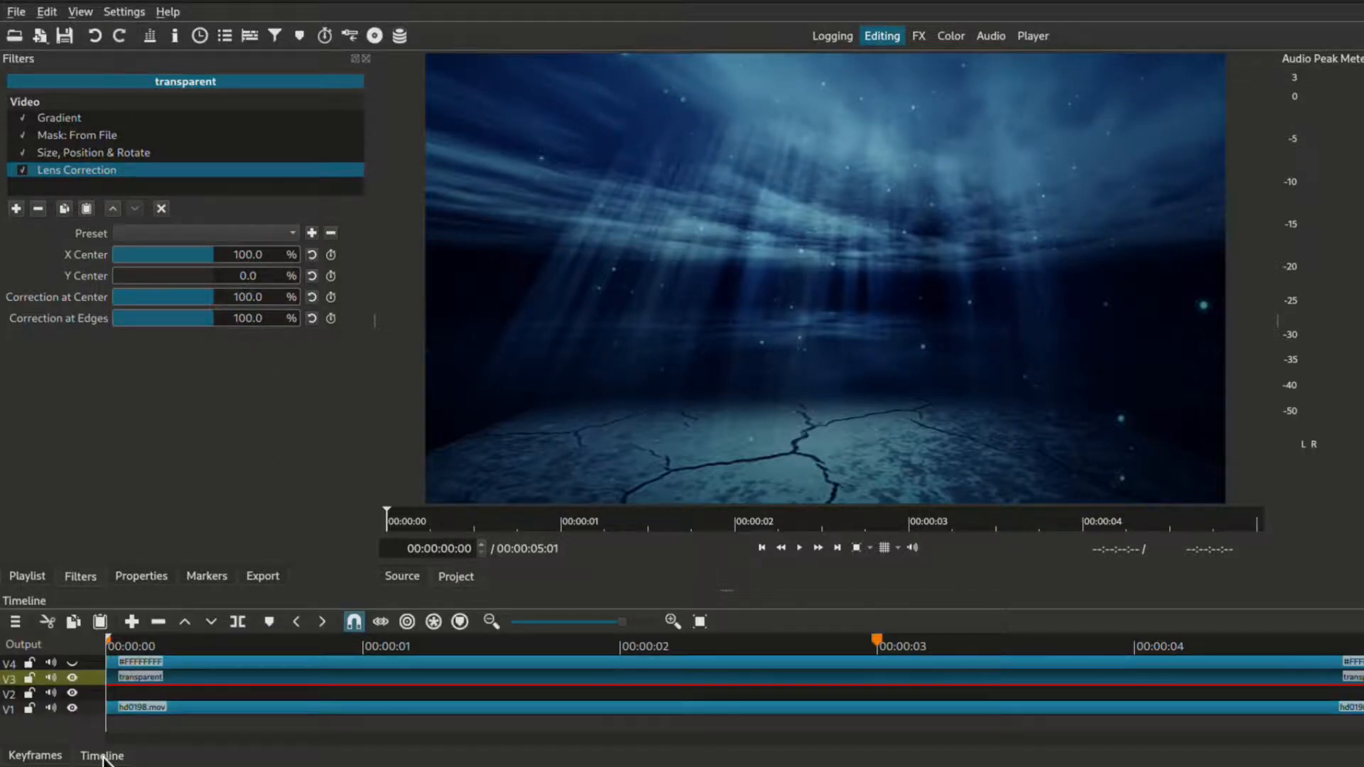
key(space)
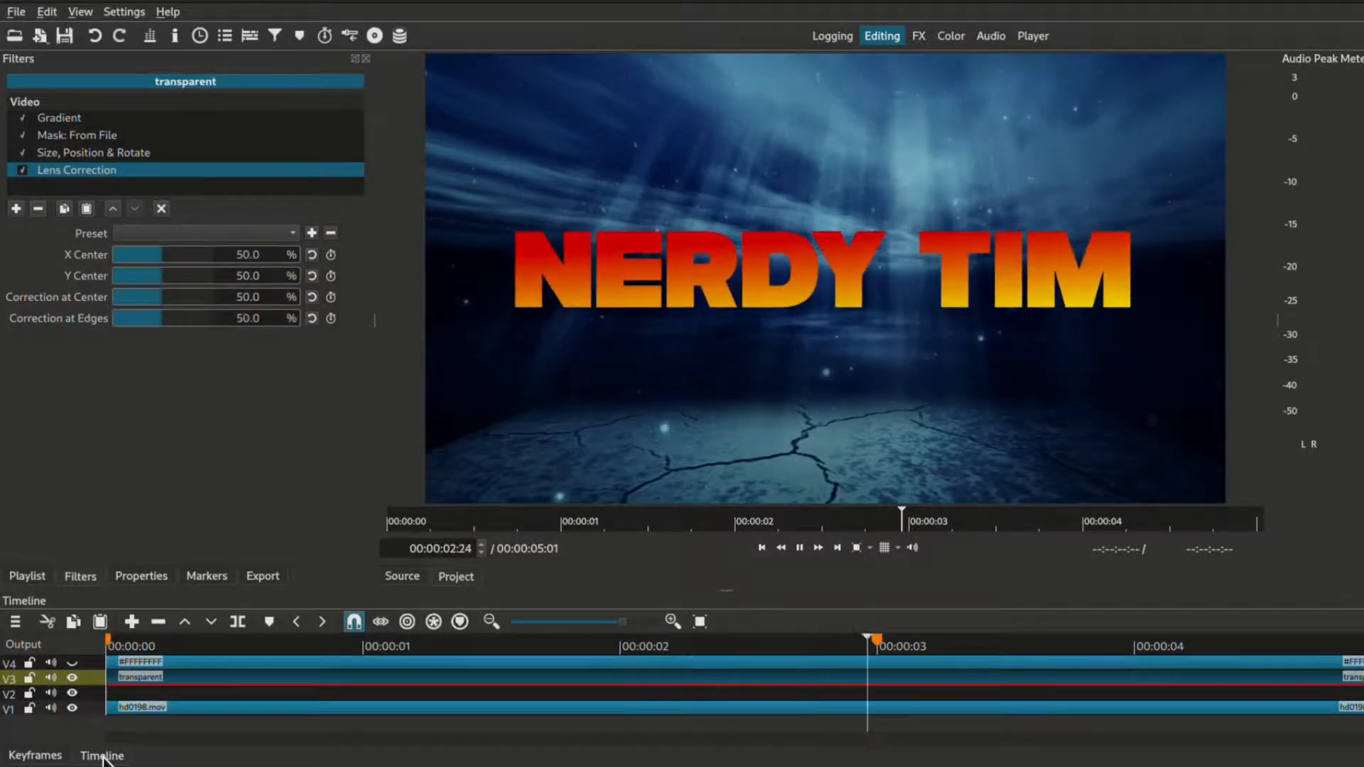
key(space)
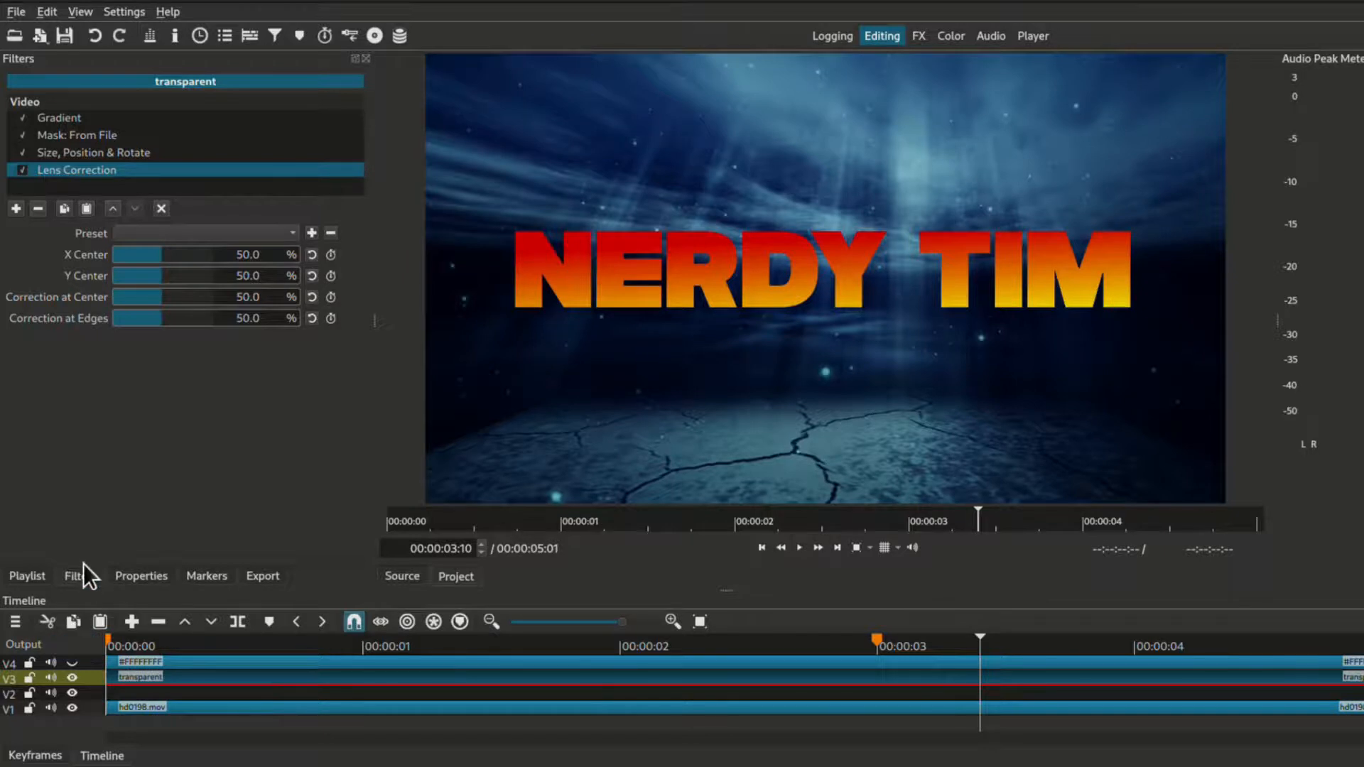
Step: Append a copy of the filtered gradient clip to the empty V2 track
key(Down)
key(Down)
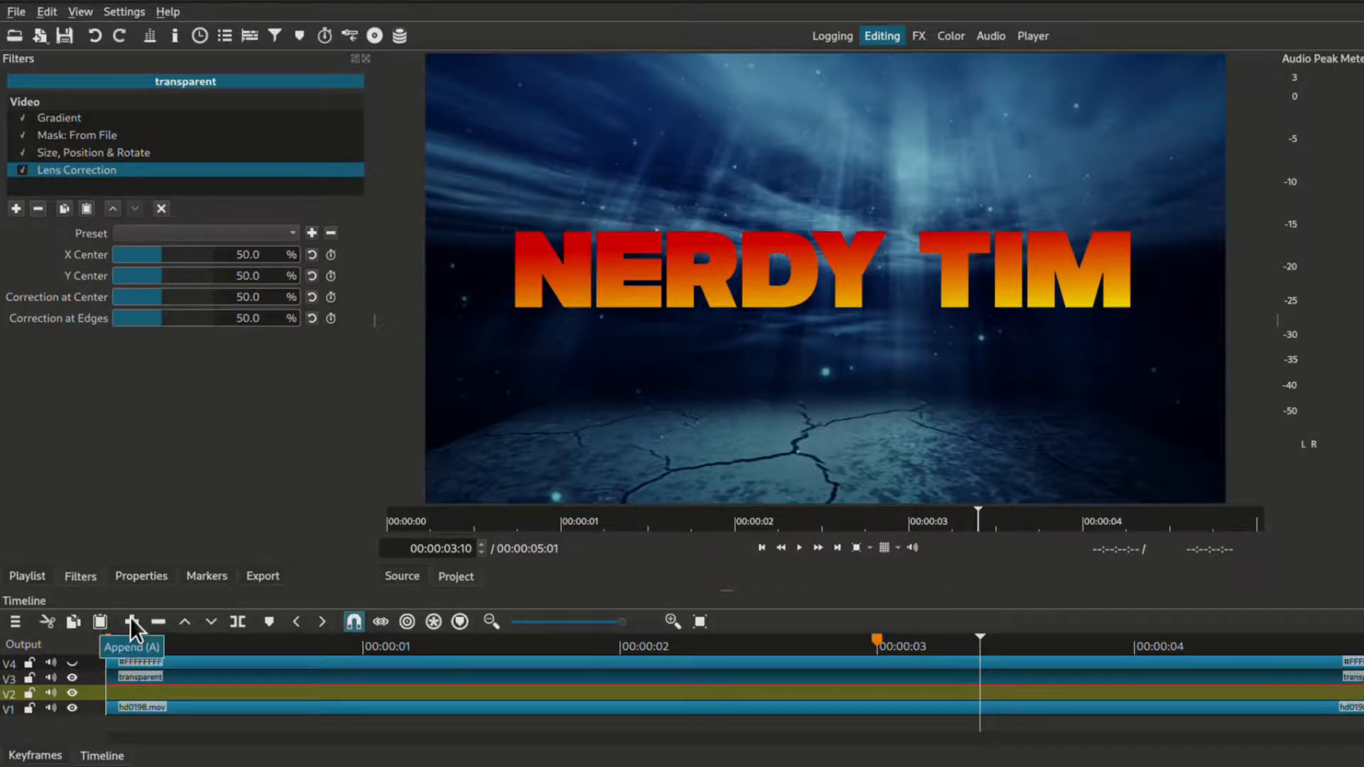
key(a)
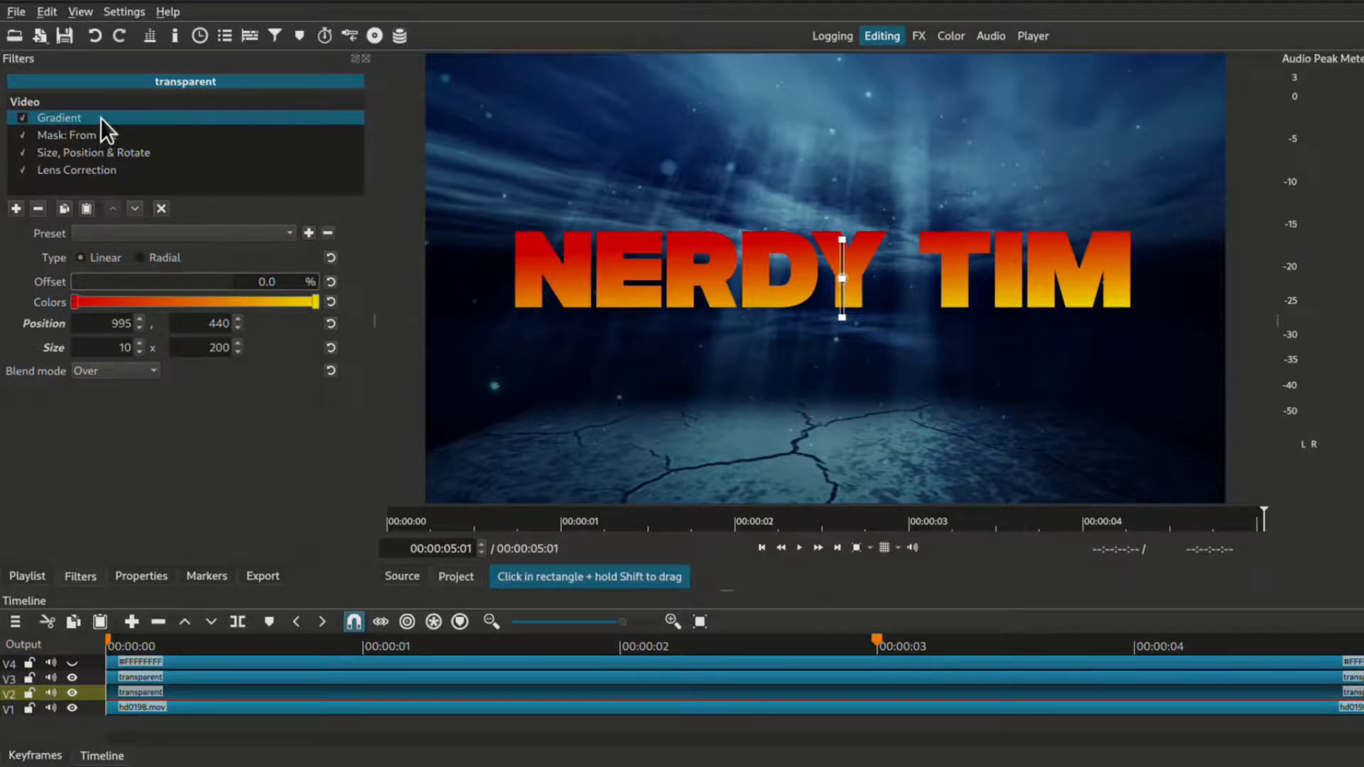
Step: Change the V2 clip's gradient type to Radial and its first color to white
click(140, 257)
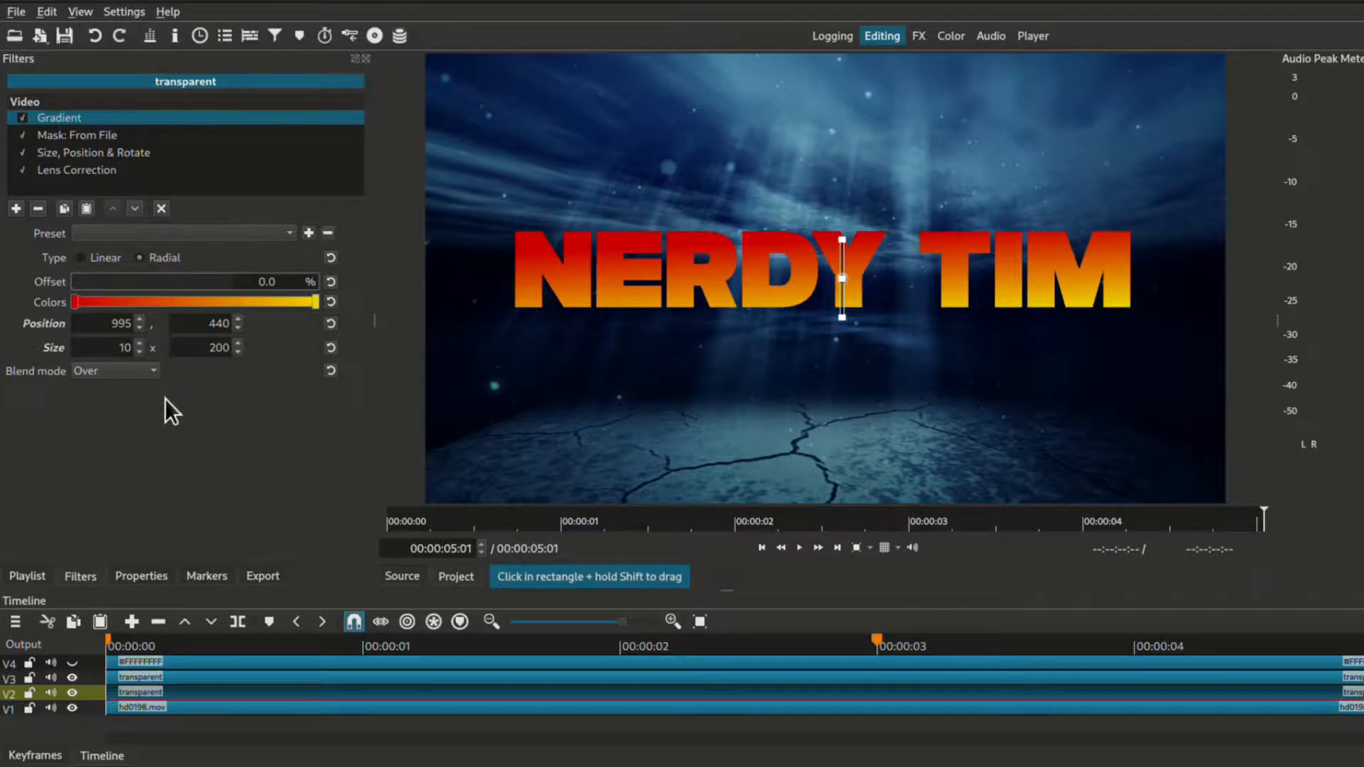
click(74, 302)
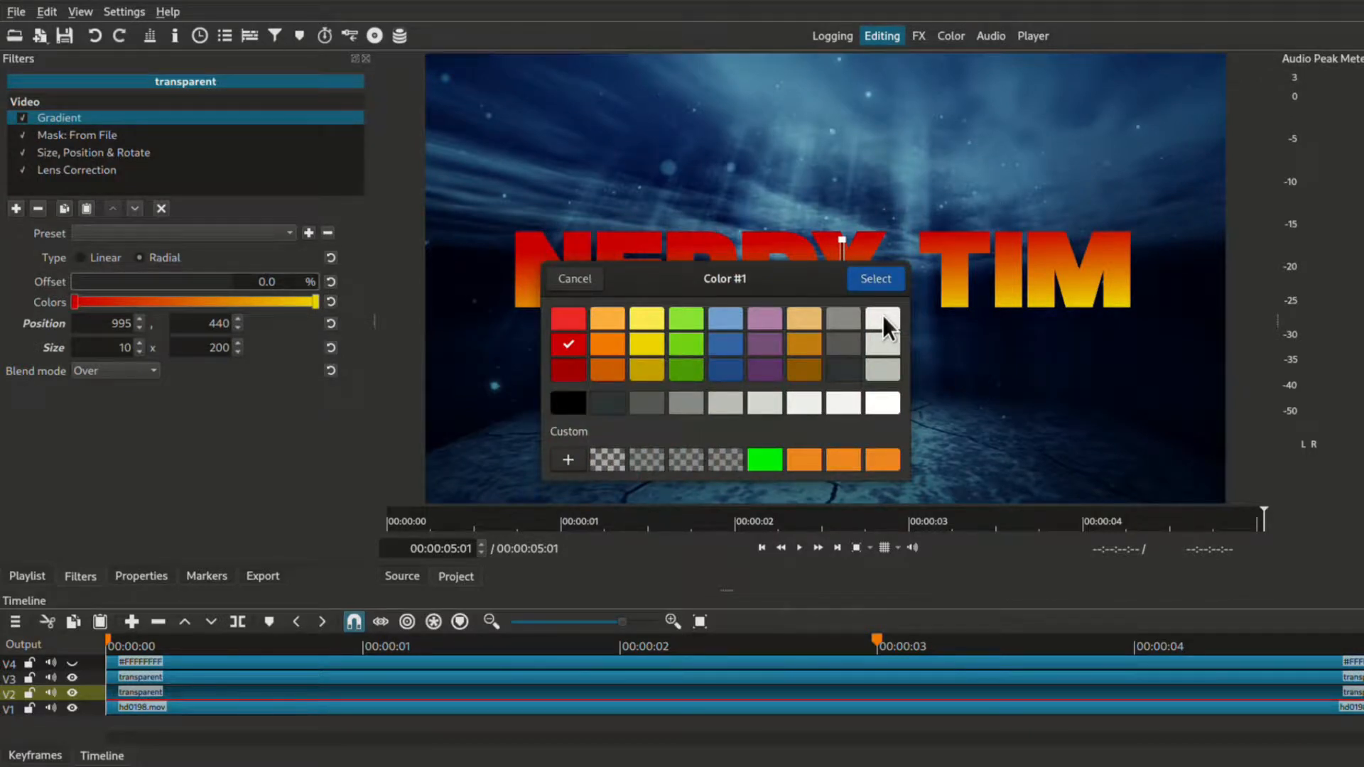
click(884, 319)
click(876, 280)
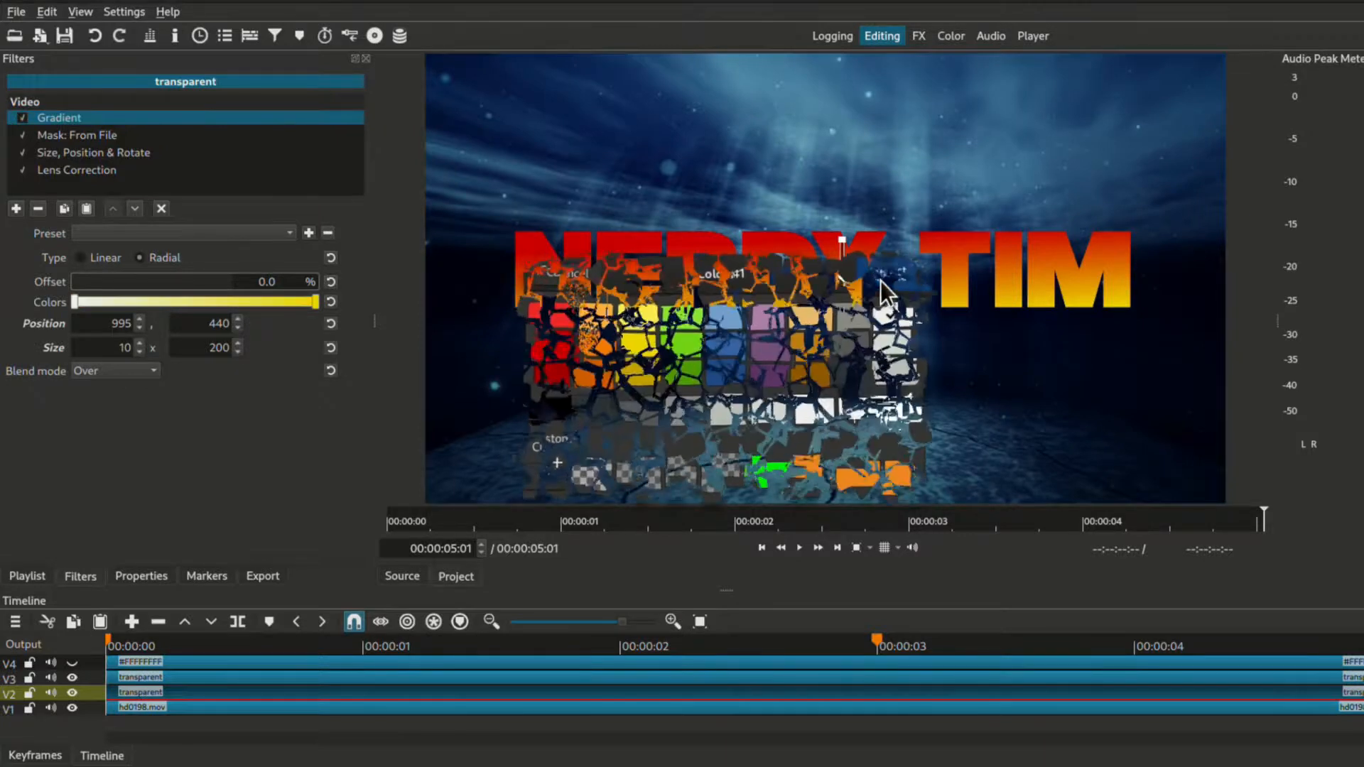
Step: Set the radial gradient's second color to pure white
click(315, 302)
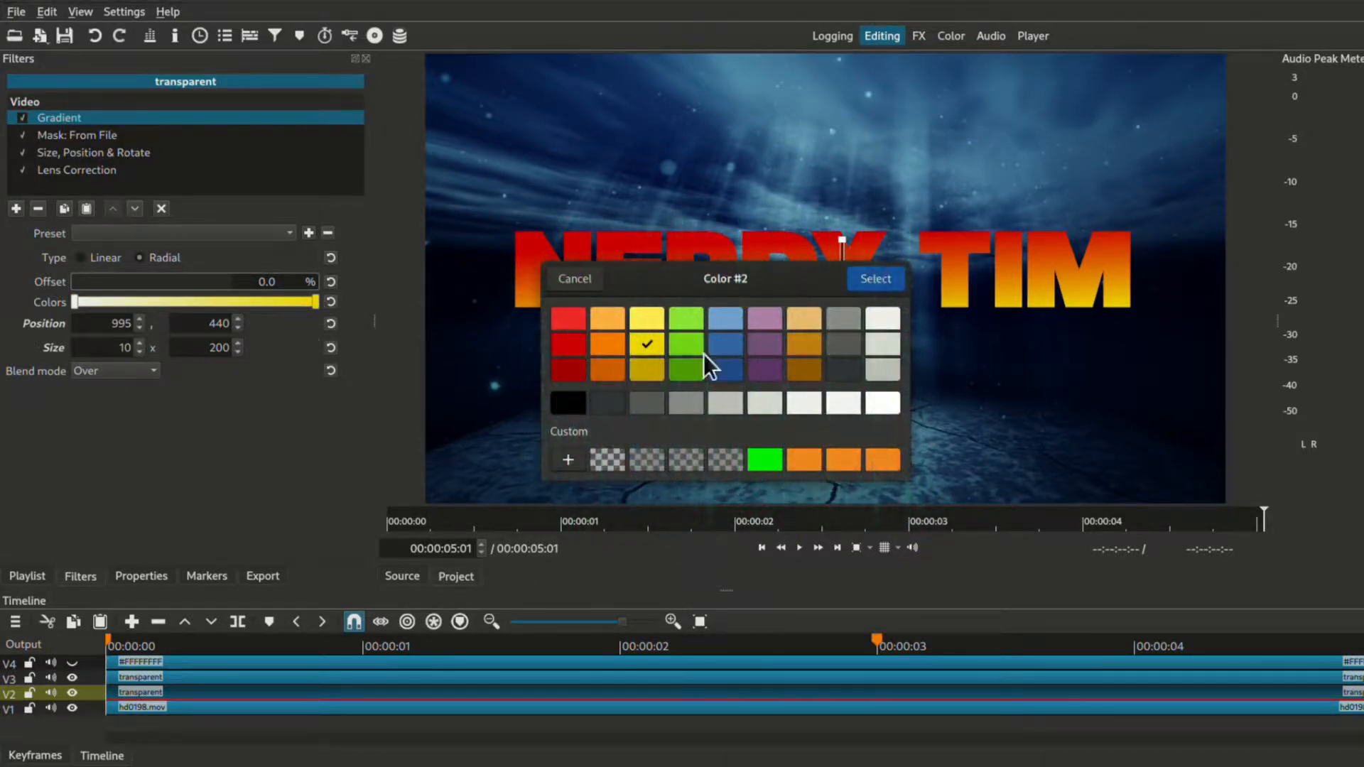
click(884, 404)
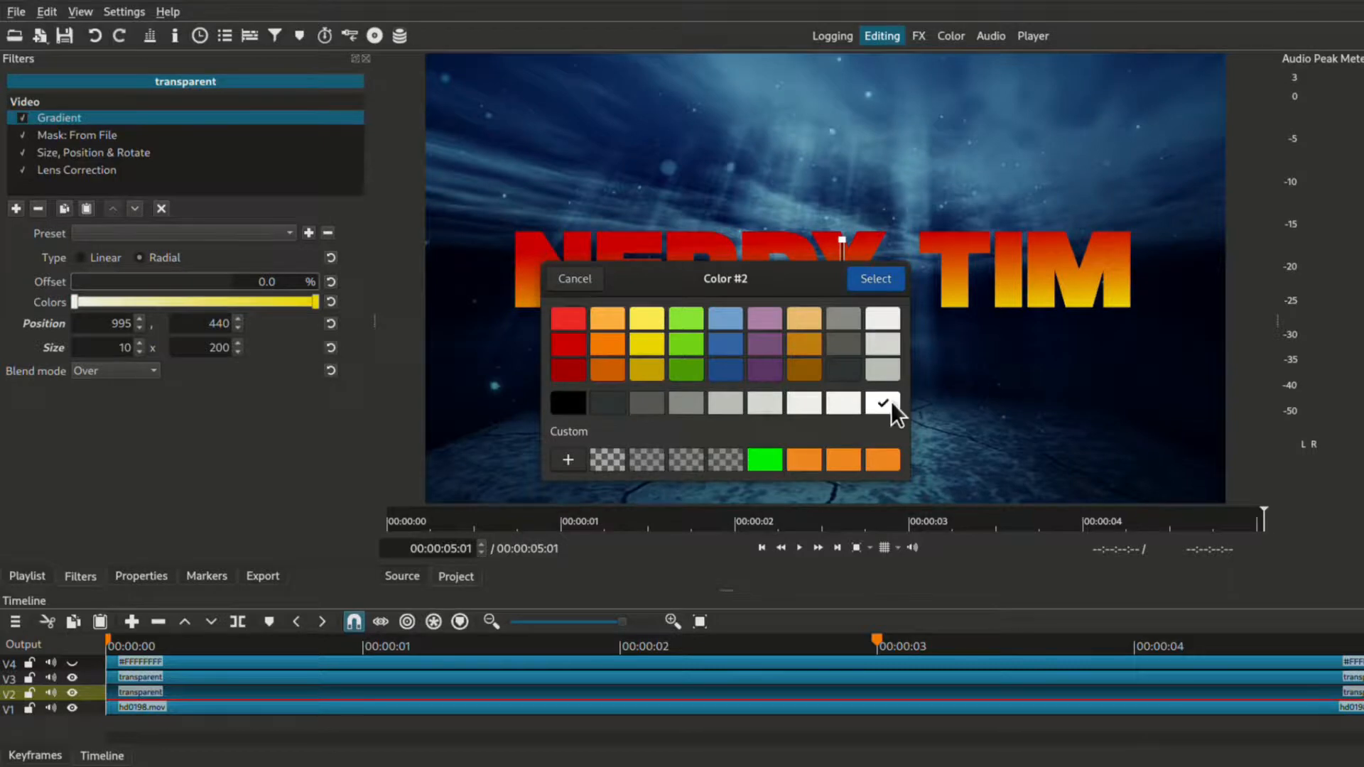
click(892, 274)
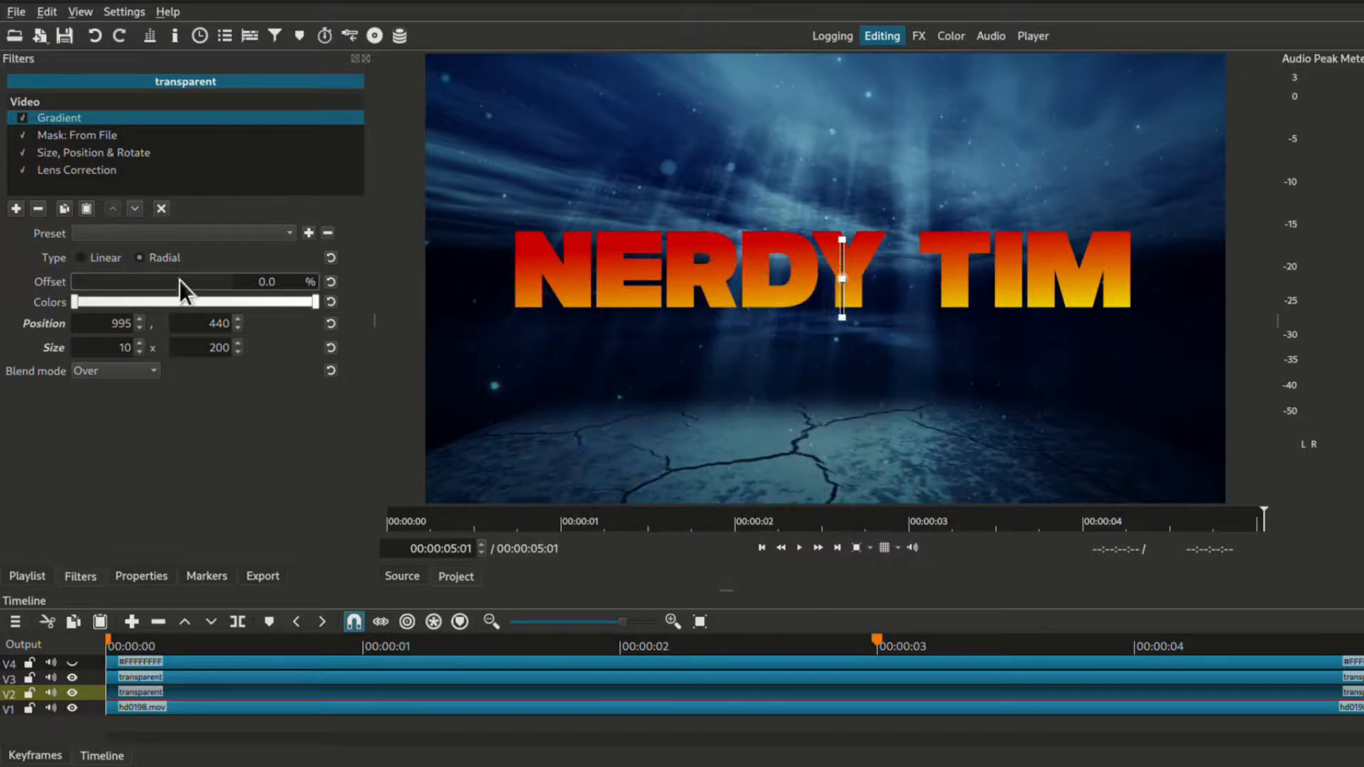
Step: Disable the V2 clip's Mask: From File filter and set the radial gradient's second color to black
click(23, 135)
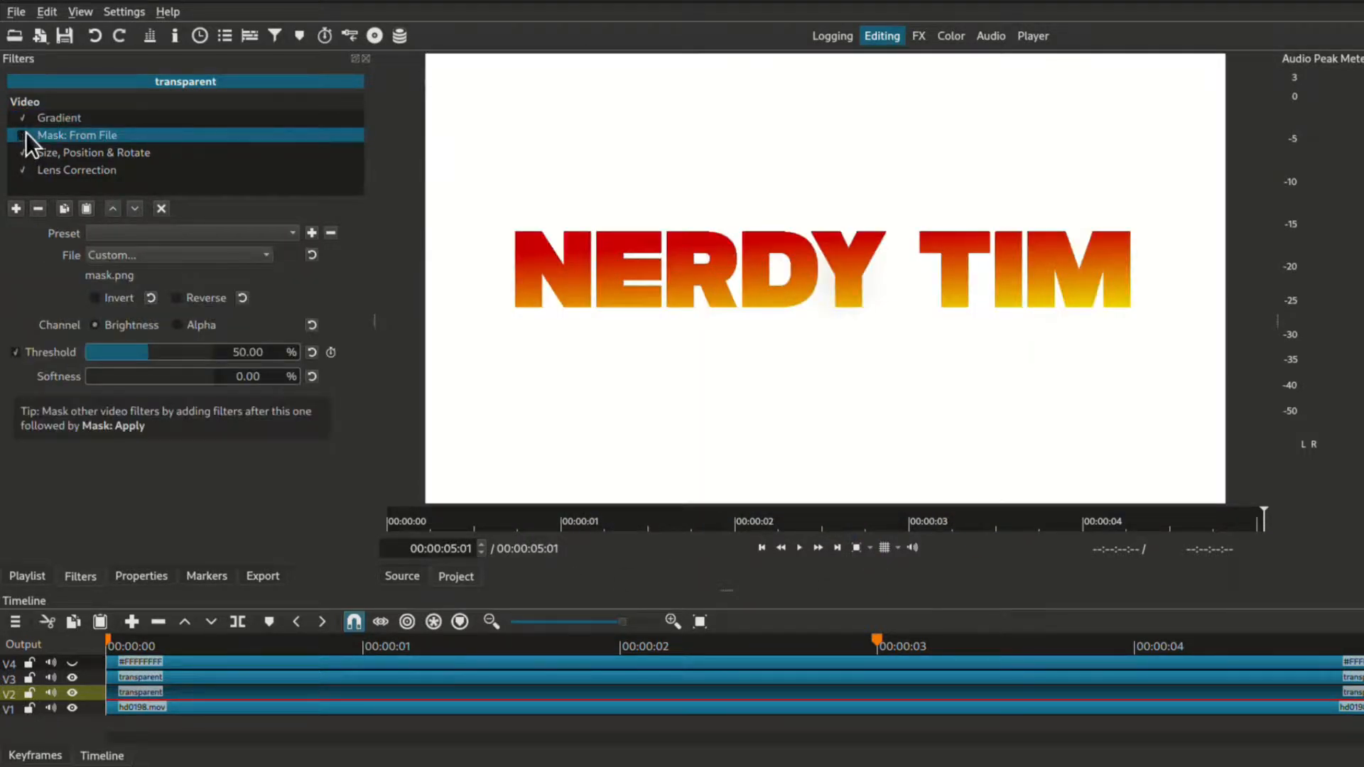
click(65, 114)
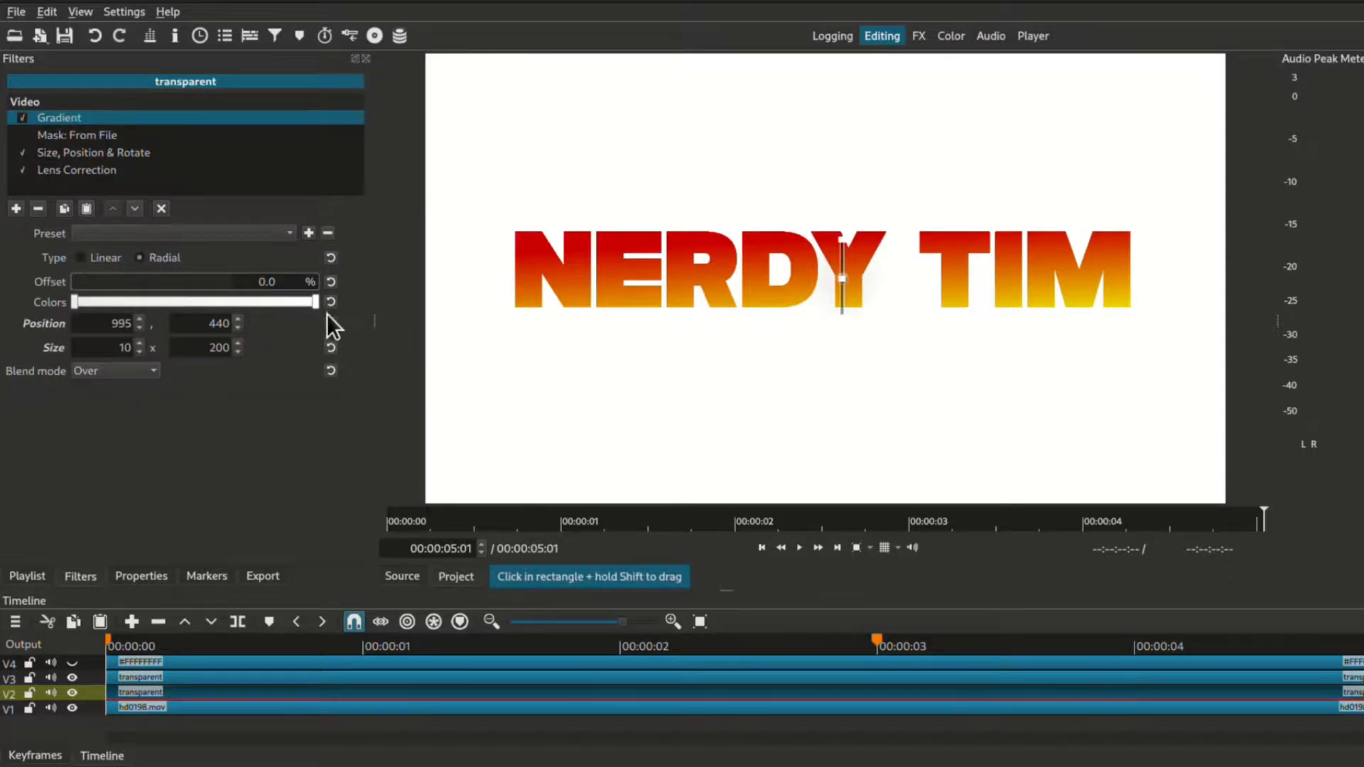
click(314, 301)
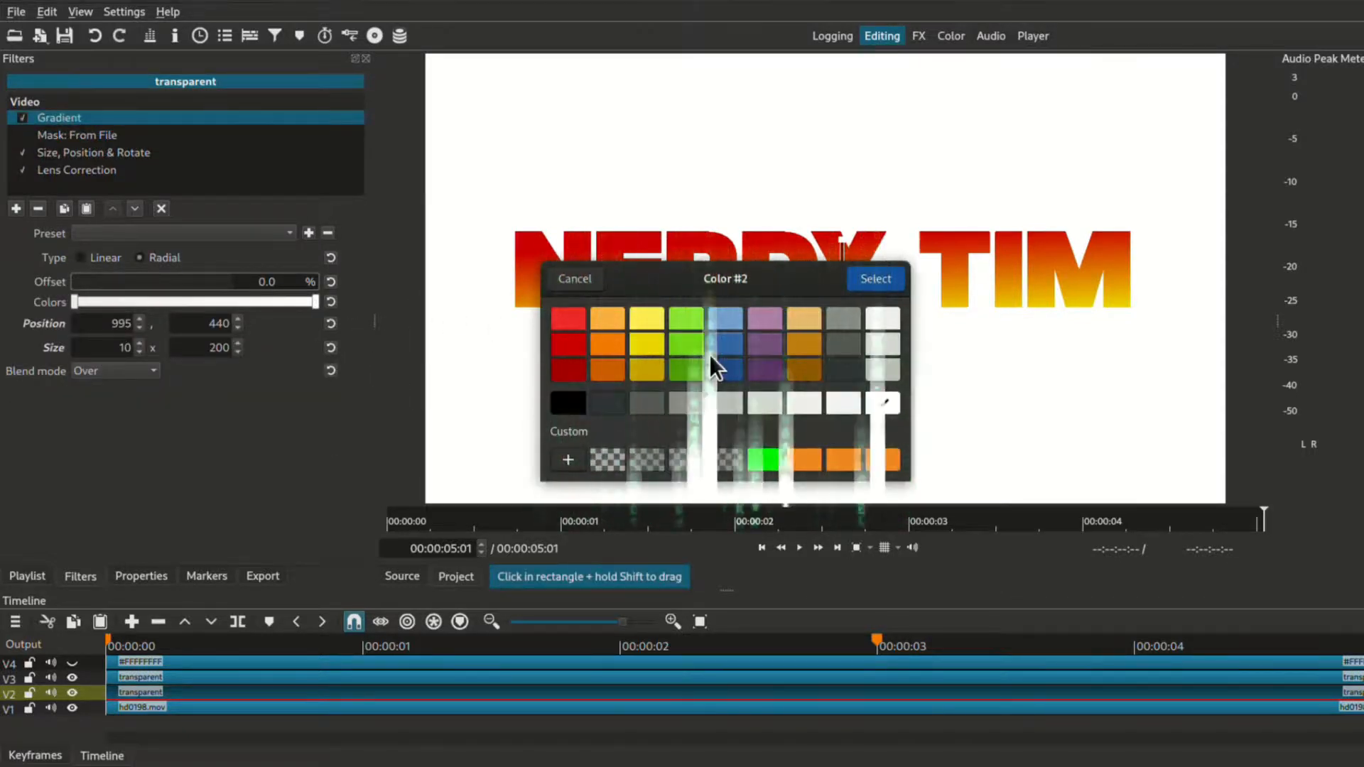
click(559, 408)
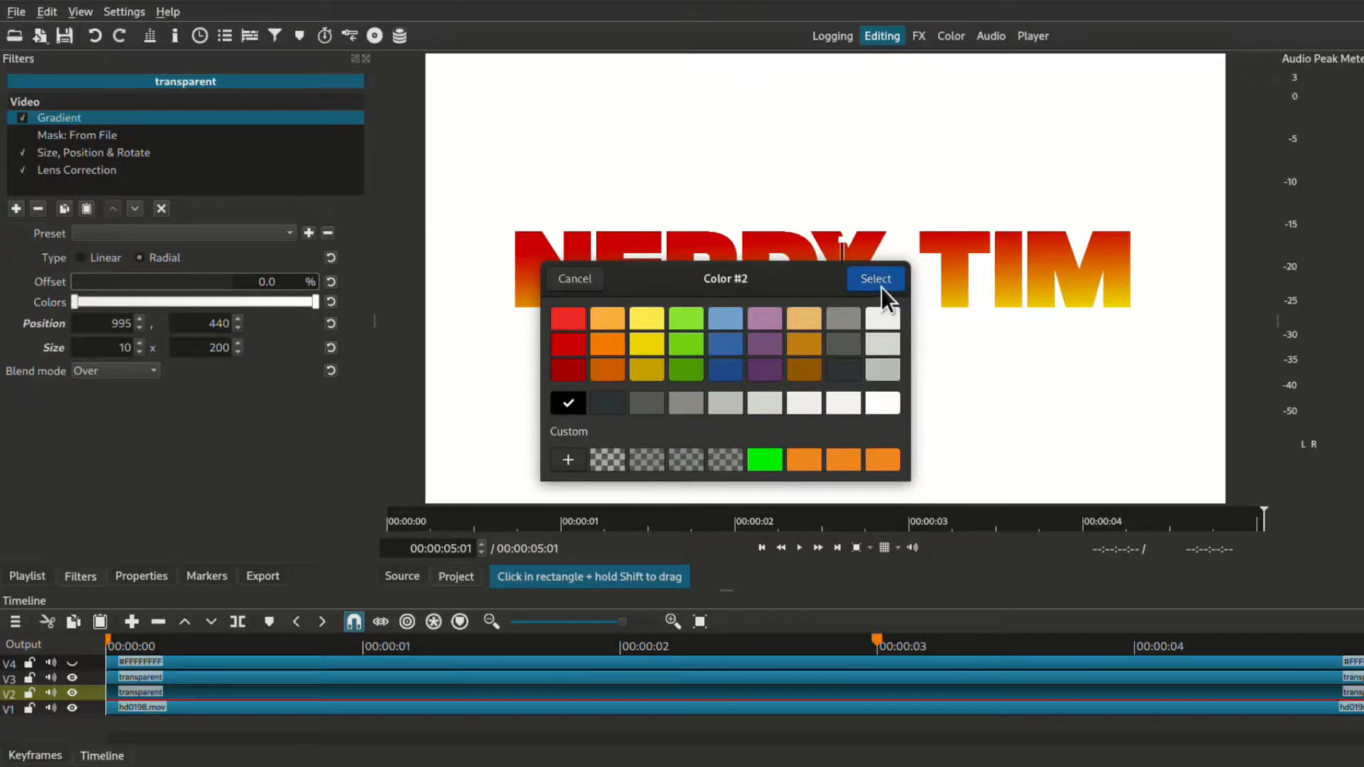
click(882, 286)
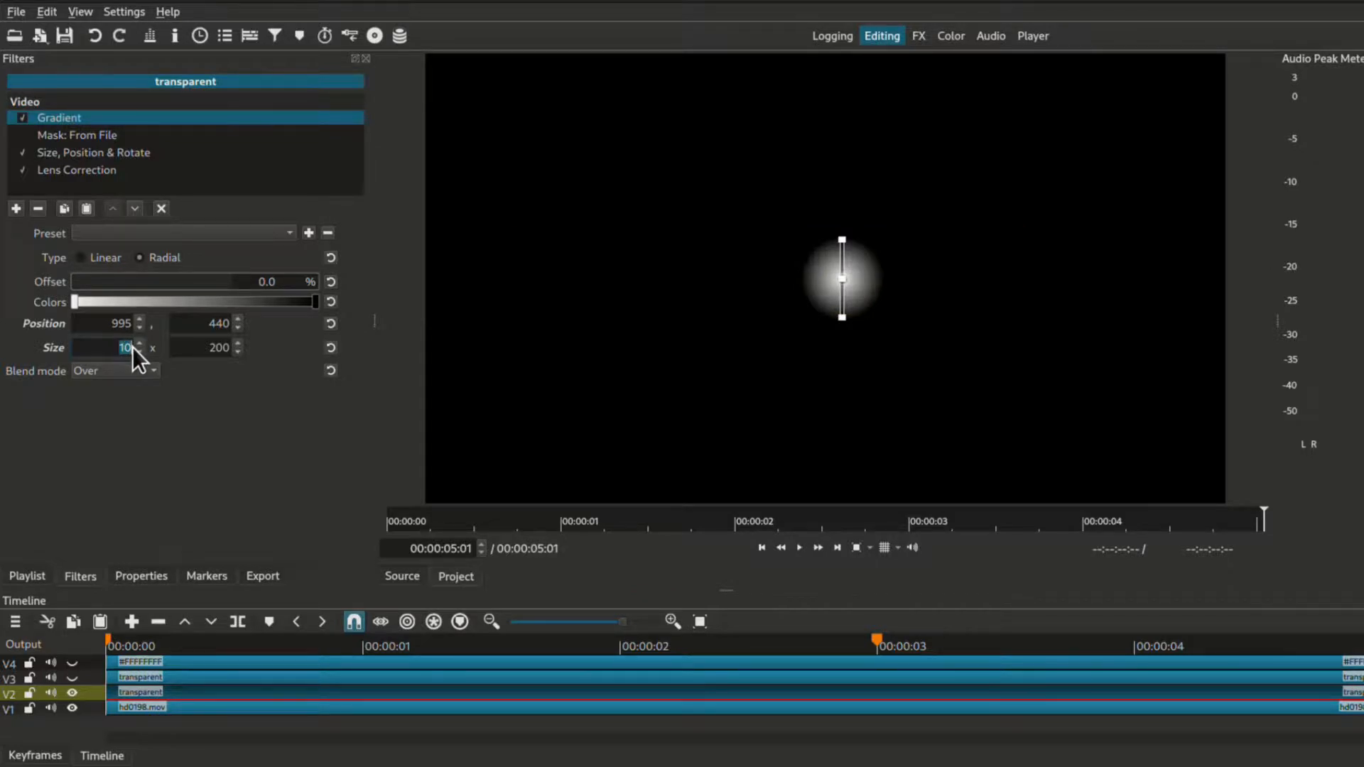
Step: Set the radial gradient's size to 1700 x 1300
text(1)
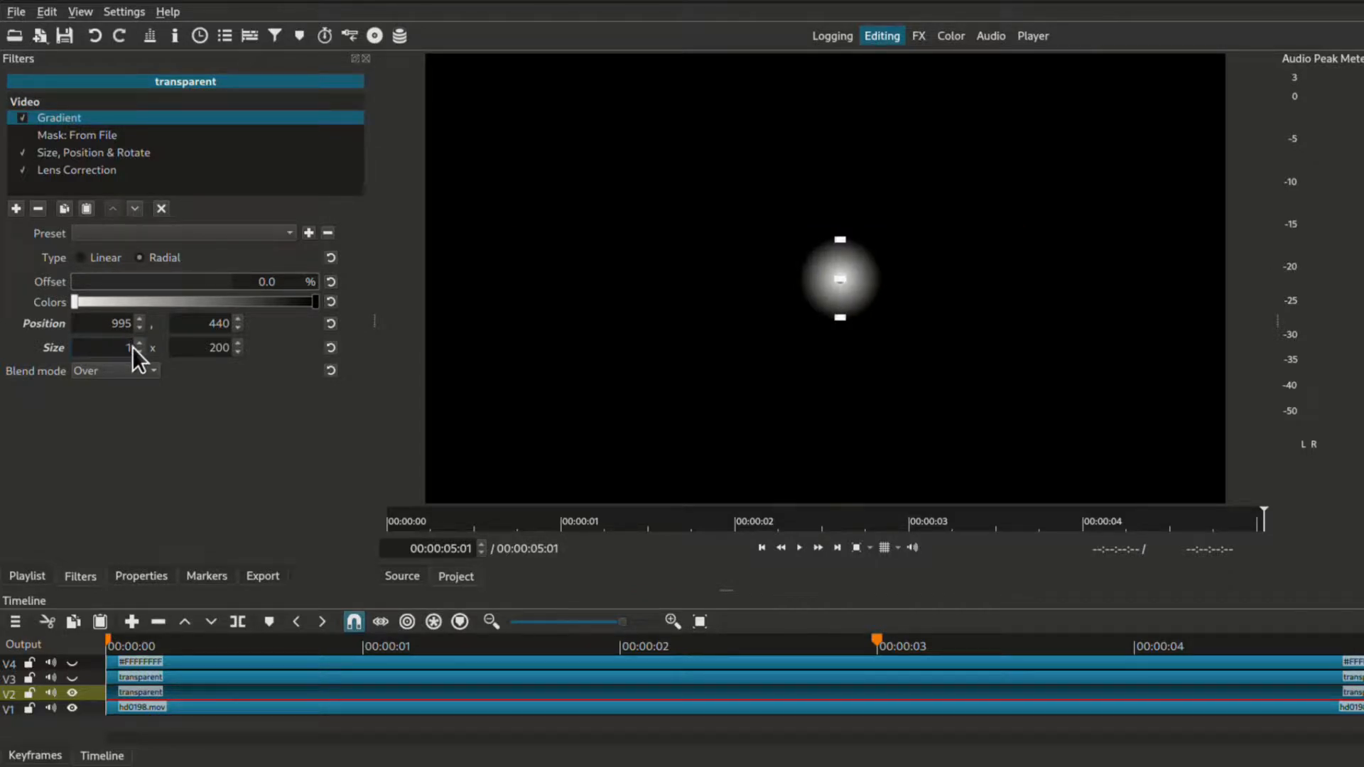
text(700)
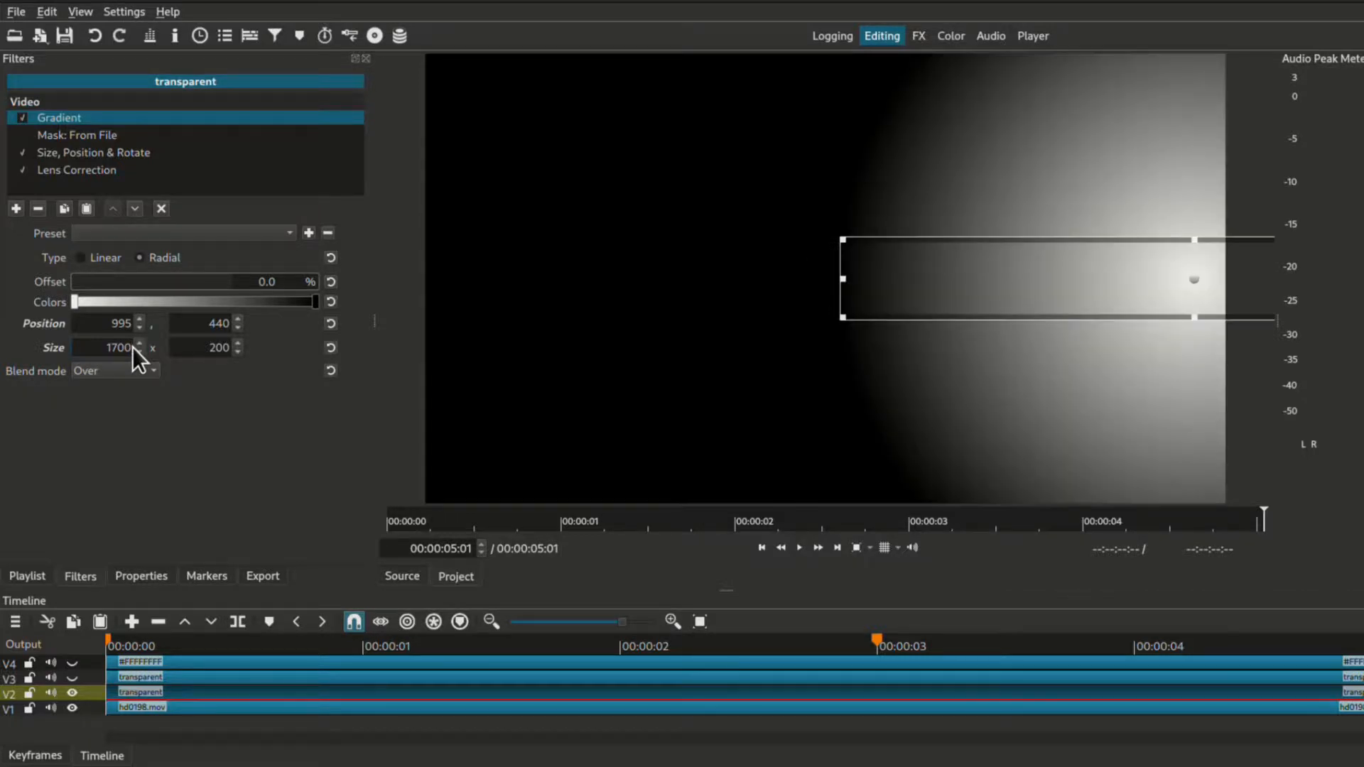
key(Tab)
text(13)
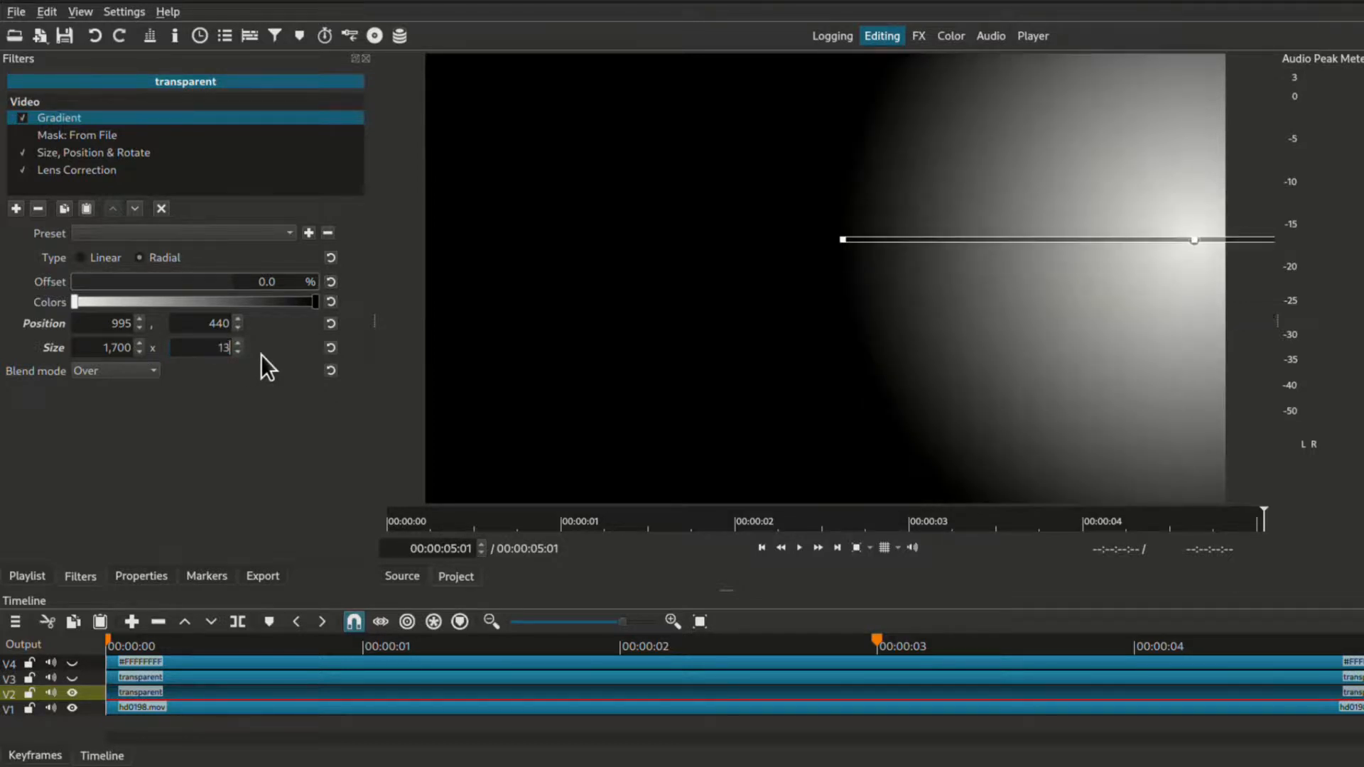
text(00)
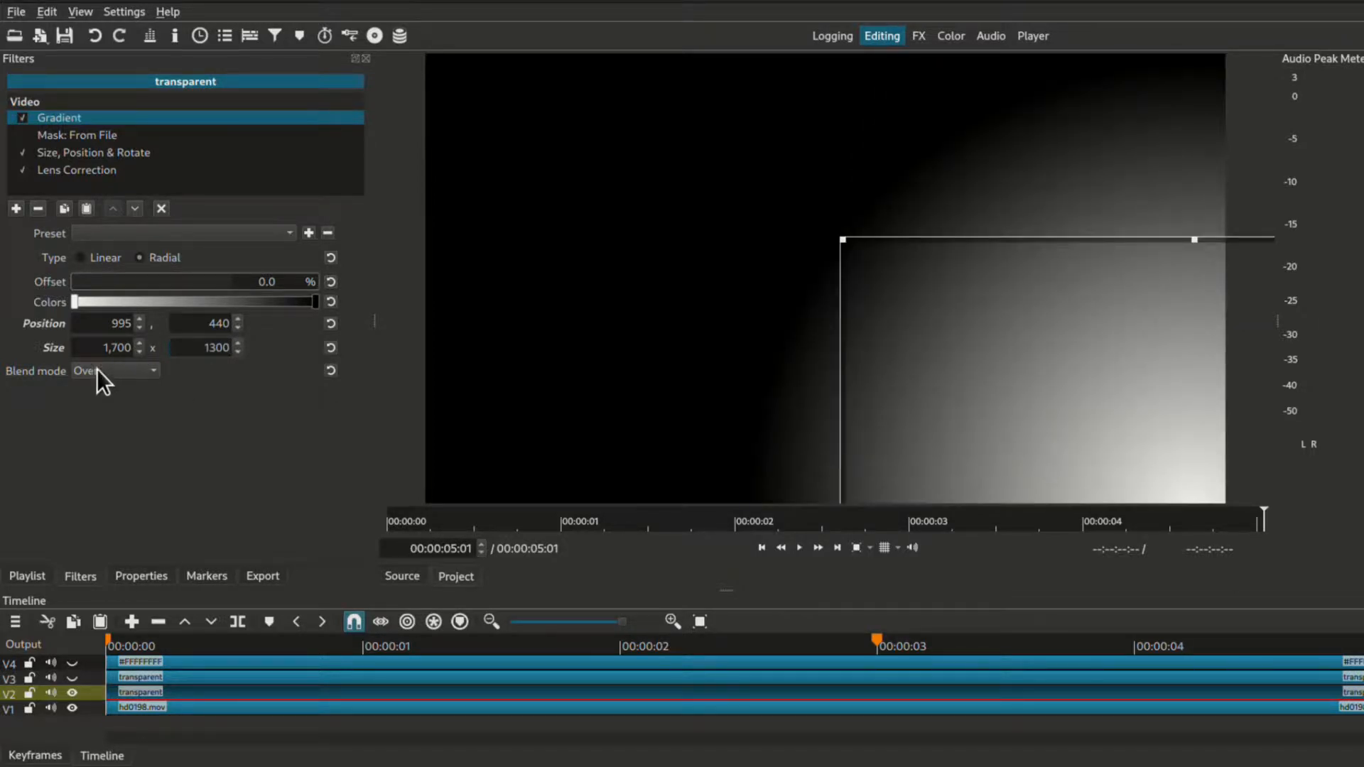
Step: Set the radial gradient's position to 110, -440 and re-enable the Mask: From File filter
click(112, 322)
text(110)
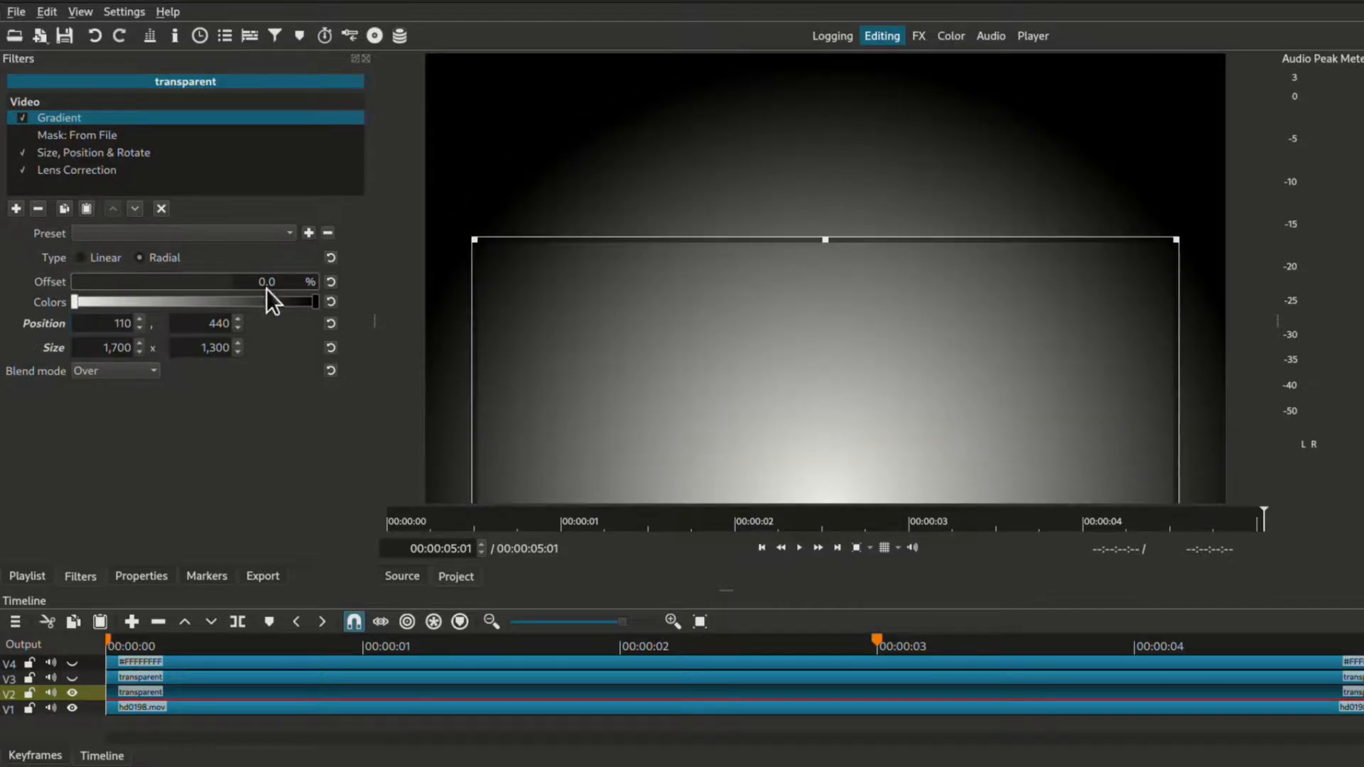
click(200, 325)
key(BackSpace)
text(-440)
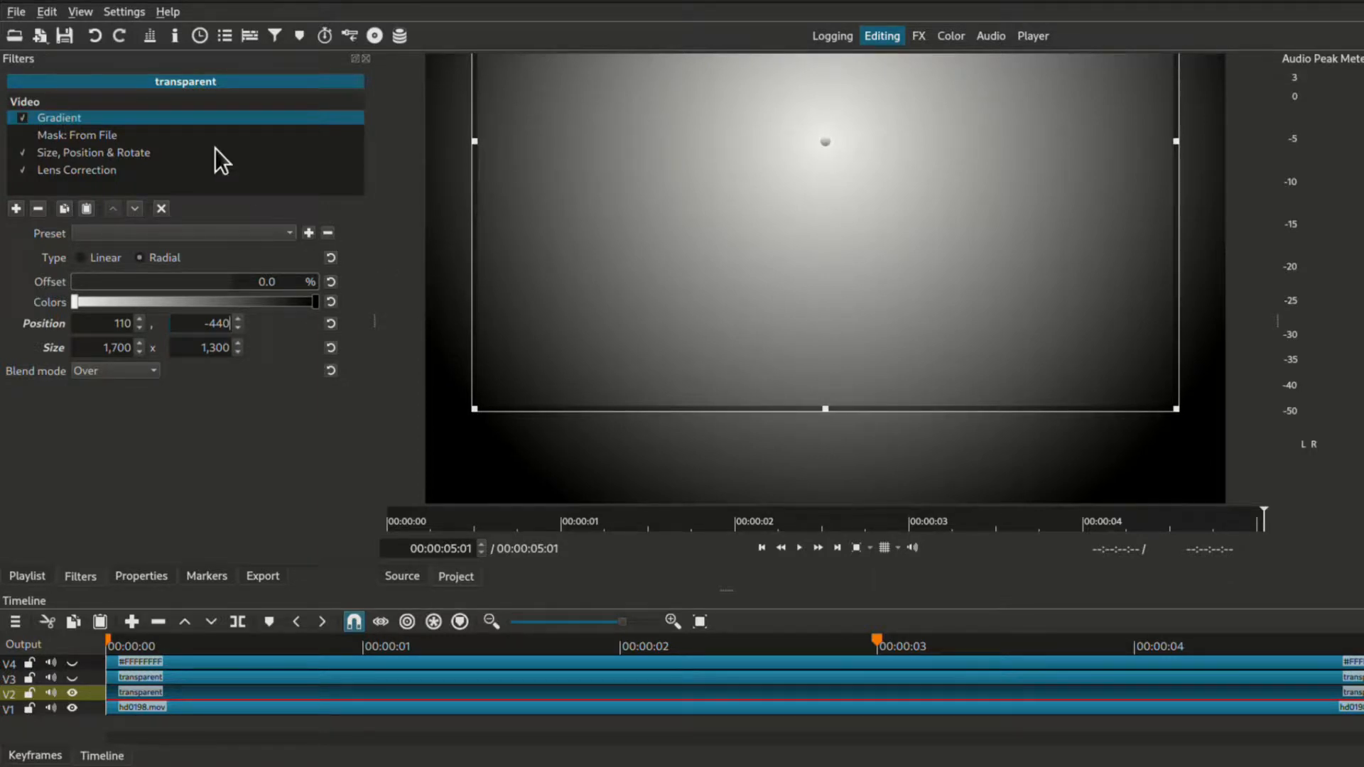
click(23, 135)
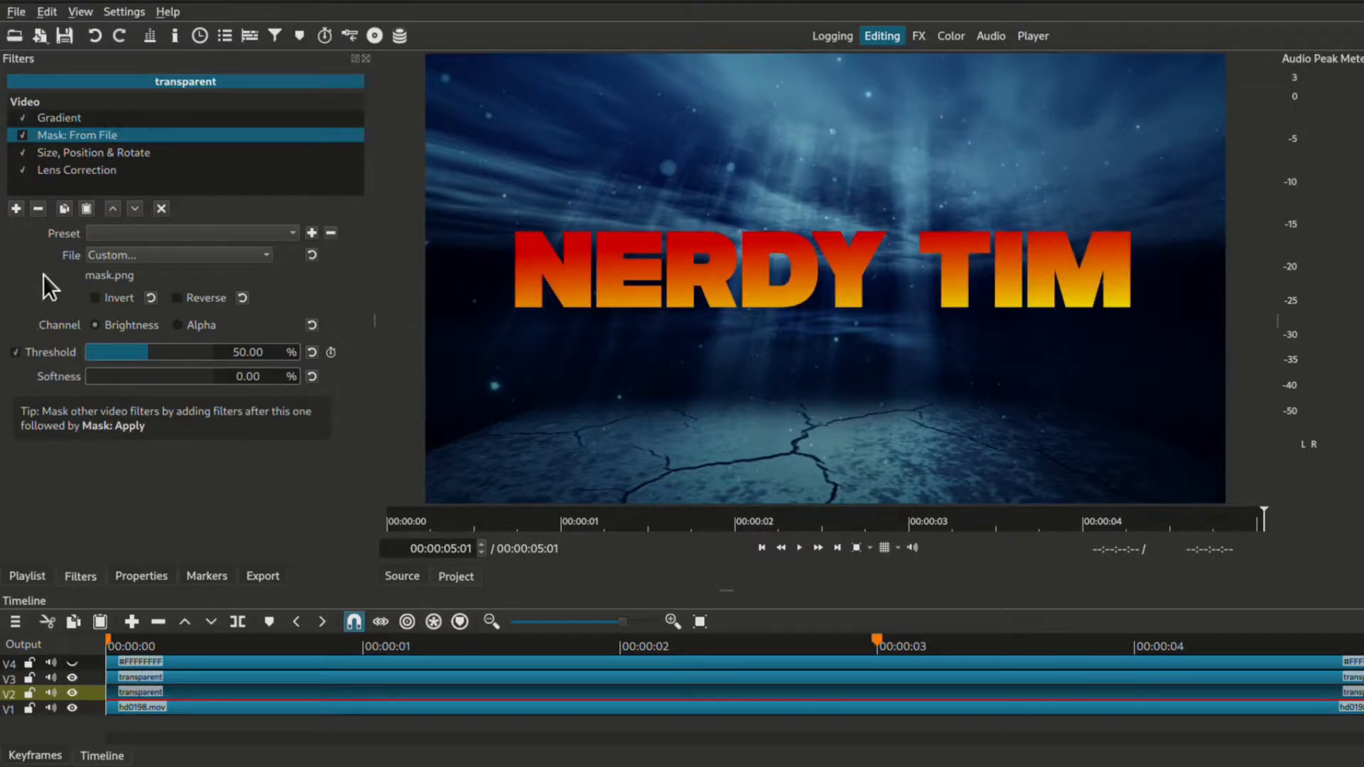
Step: Add a second Size, Position & Rotate filter to the V2 clip and place it directly below Mask: From File
click(17, 209)
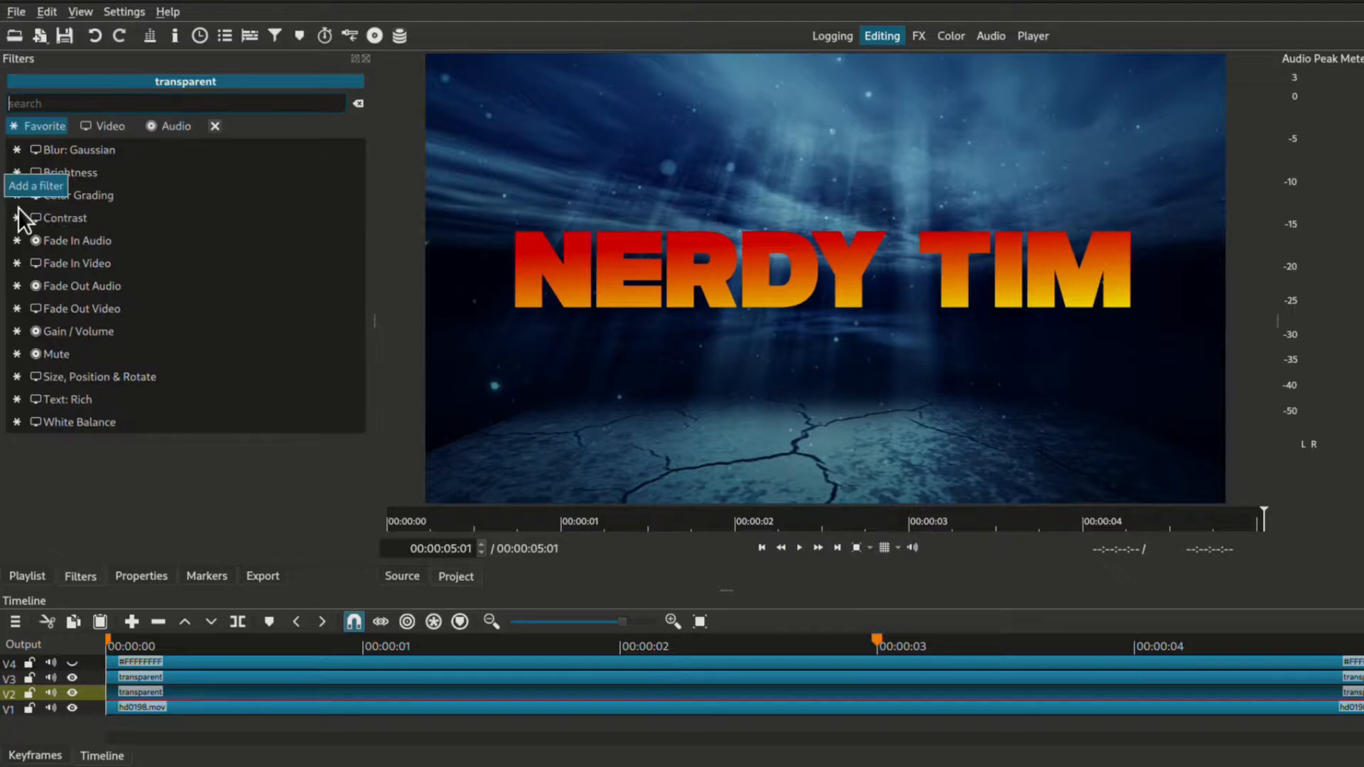
text(size)
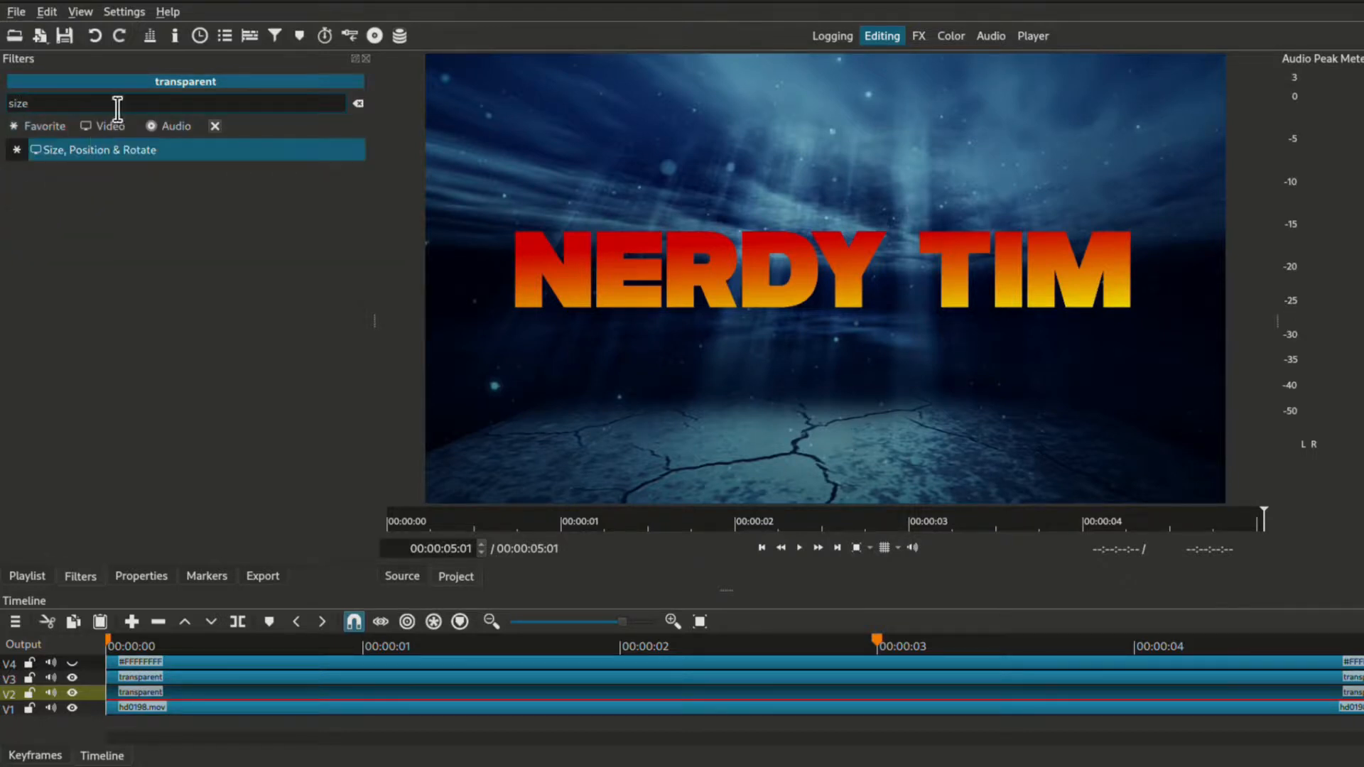
click(120, 146)
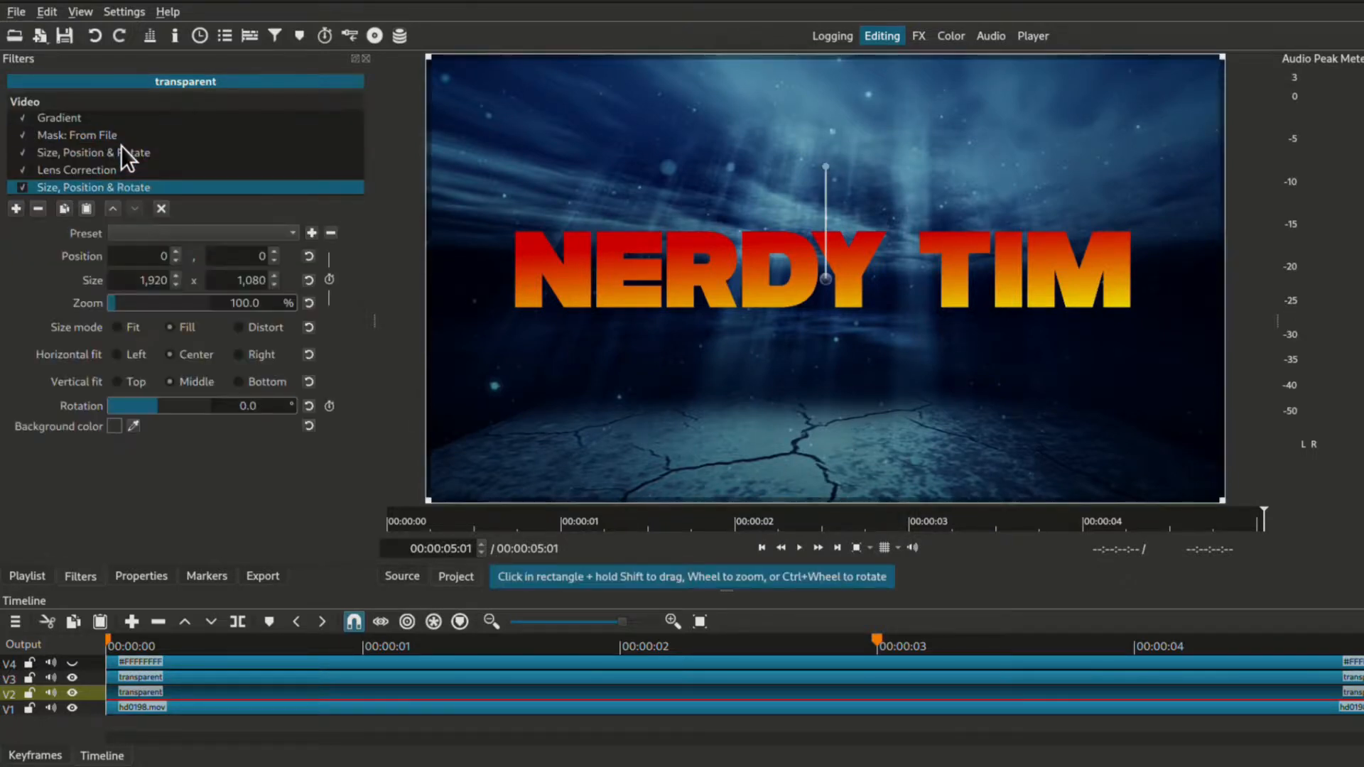
click(109, 212)
click(109, 212)
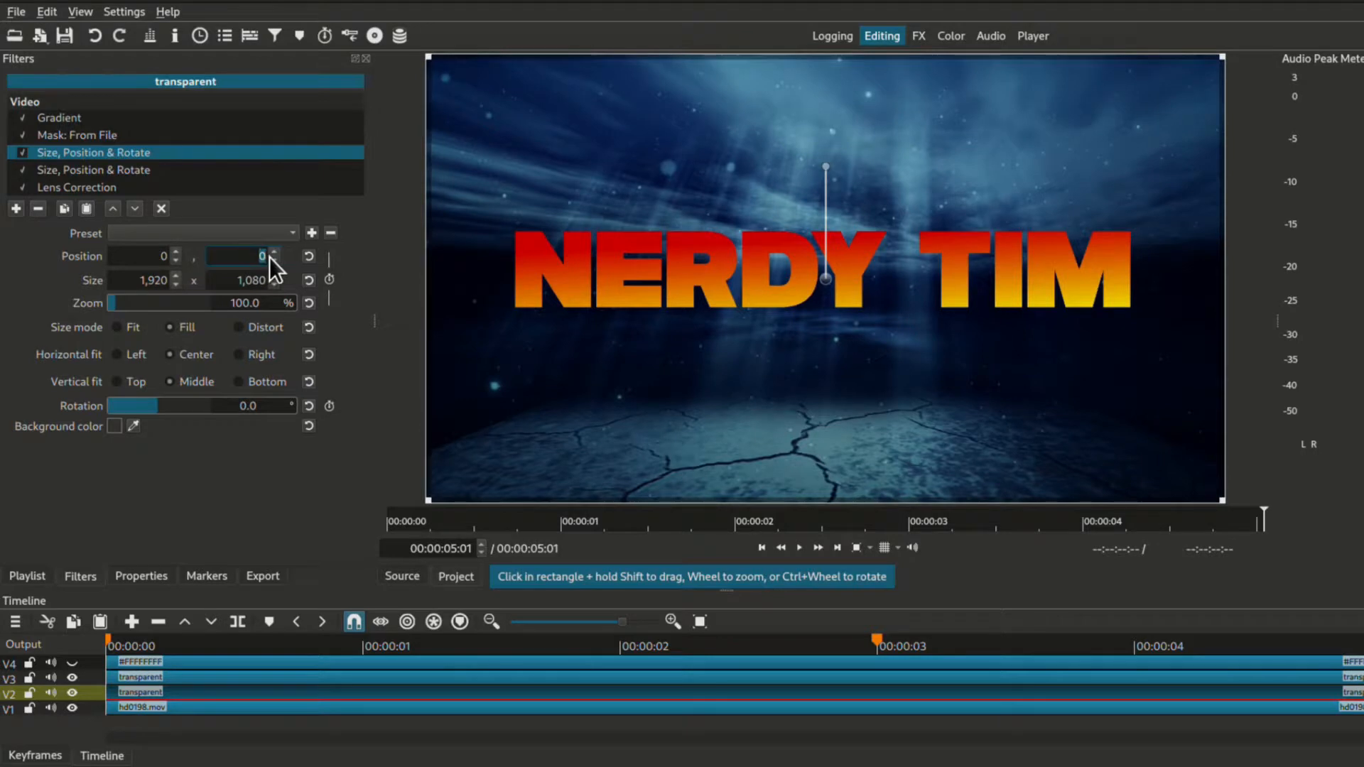
Step: Set the new Size, Position & Rotate filter's vertical position to 8 and the radial gradient's offset to 5%
text(8)
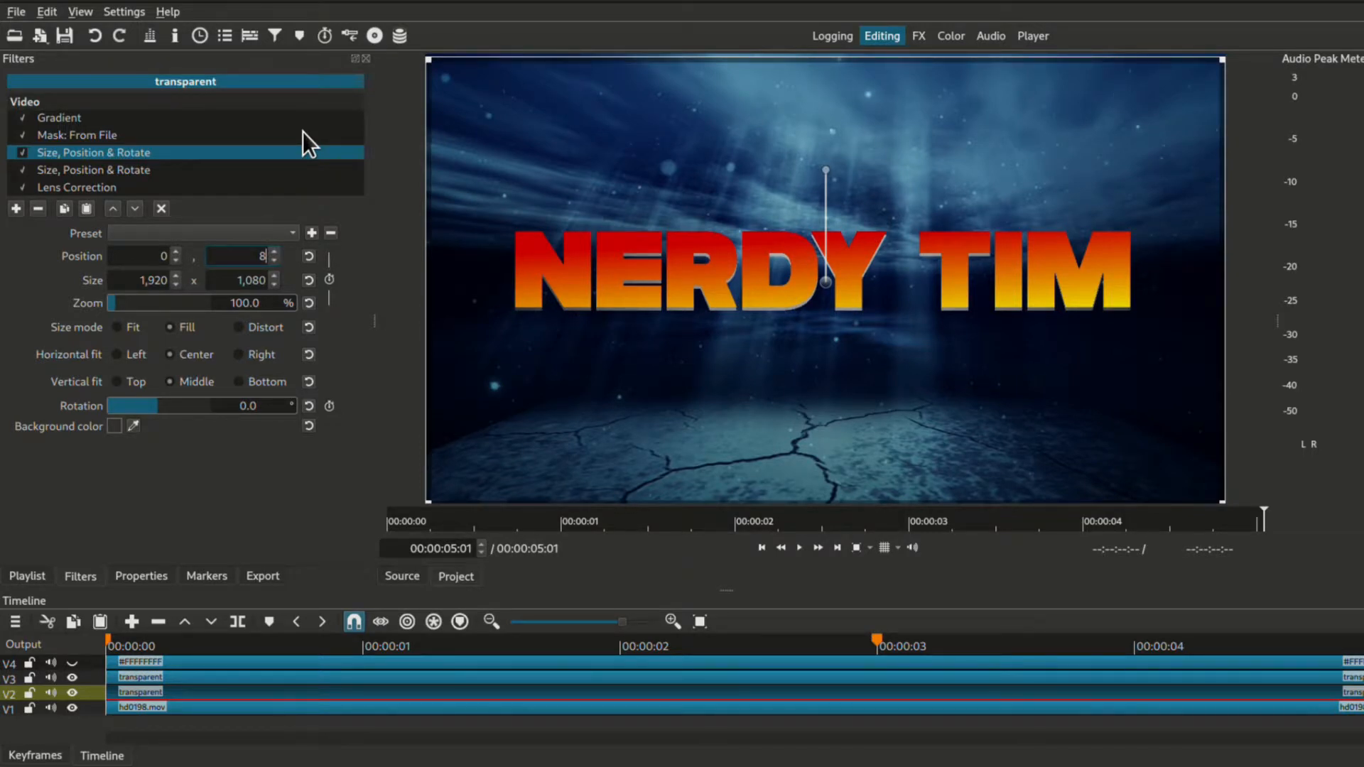
click(94, 117)
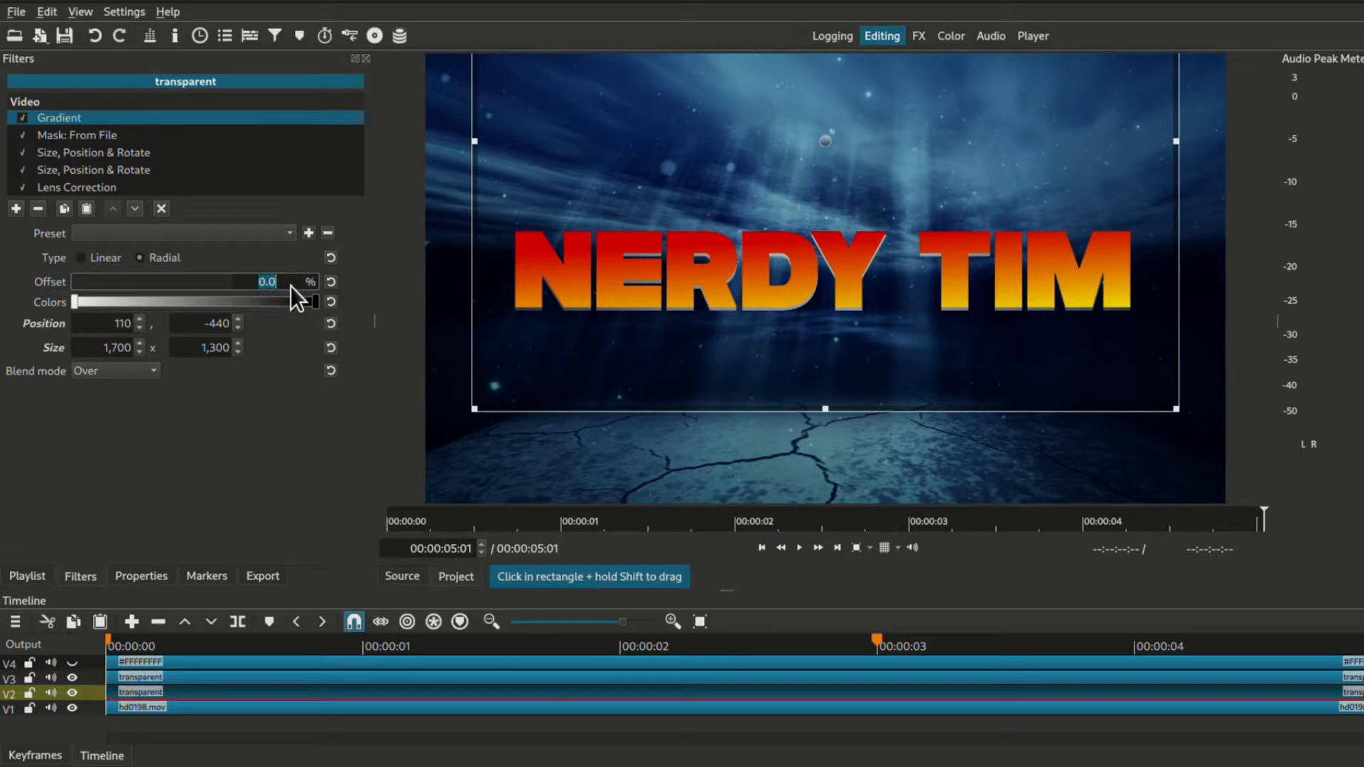
text(5)
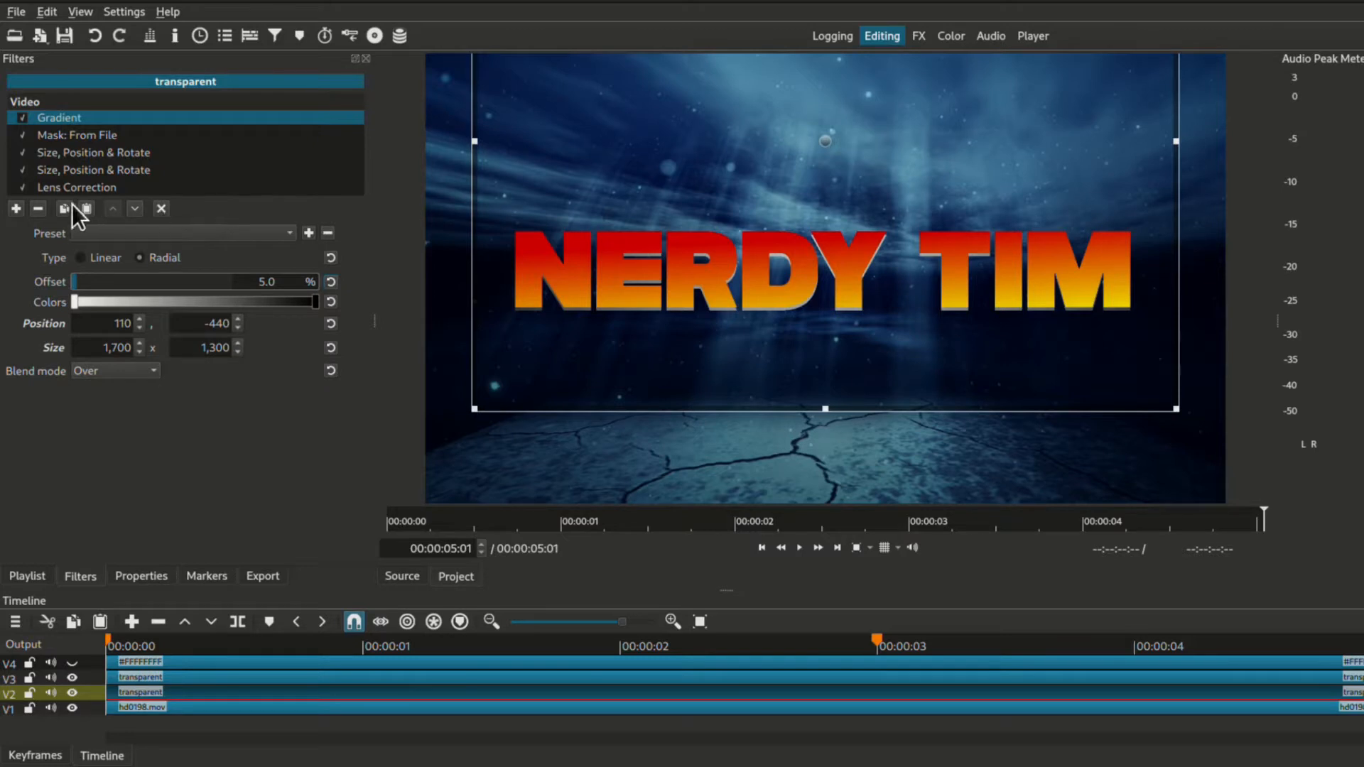
Step: Add a Blur: Box filter to the V2 clip with width and height of 5 px
click(16, 207)
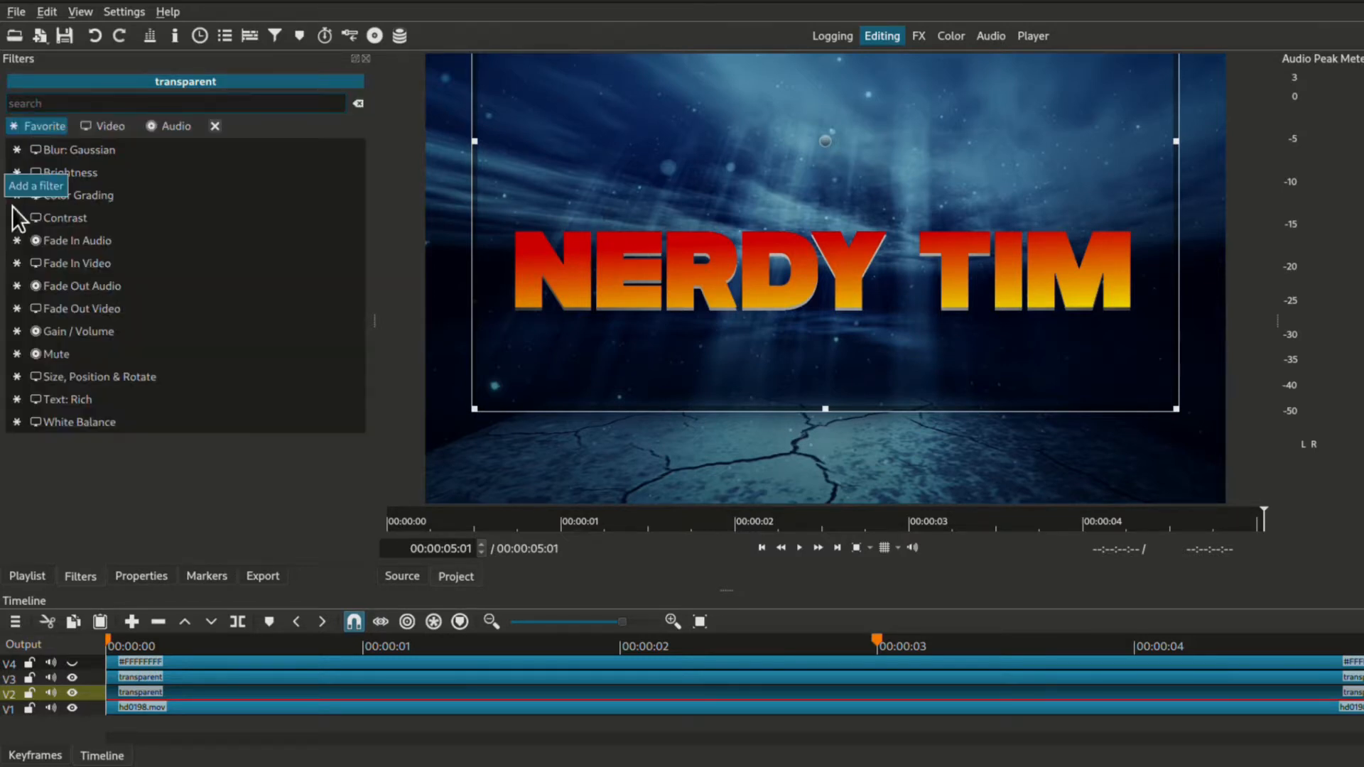
text(blur)
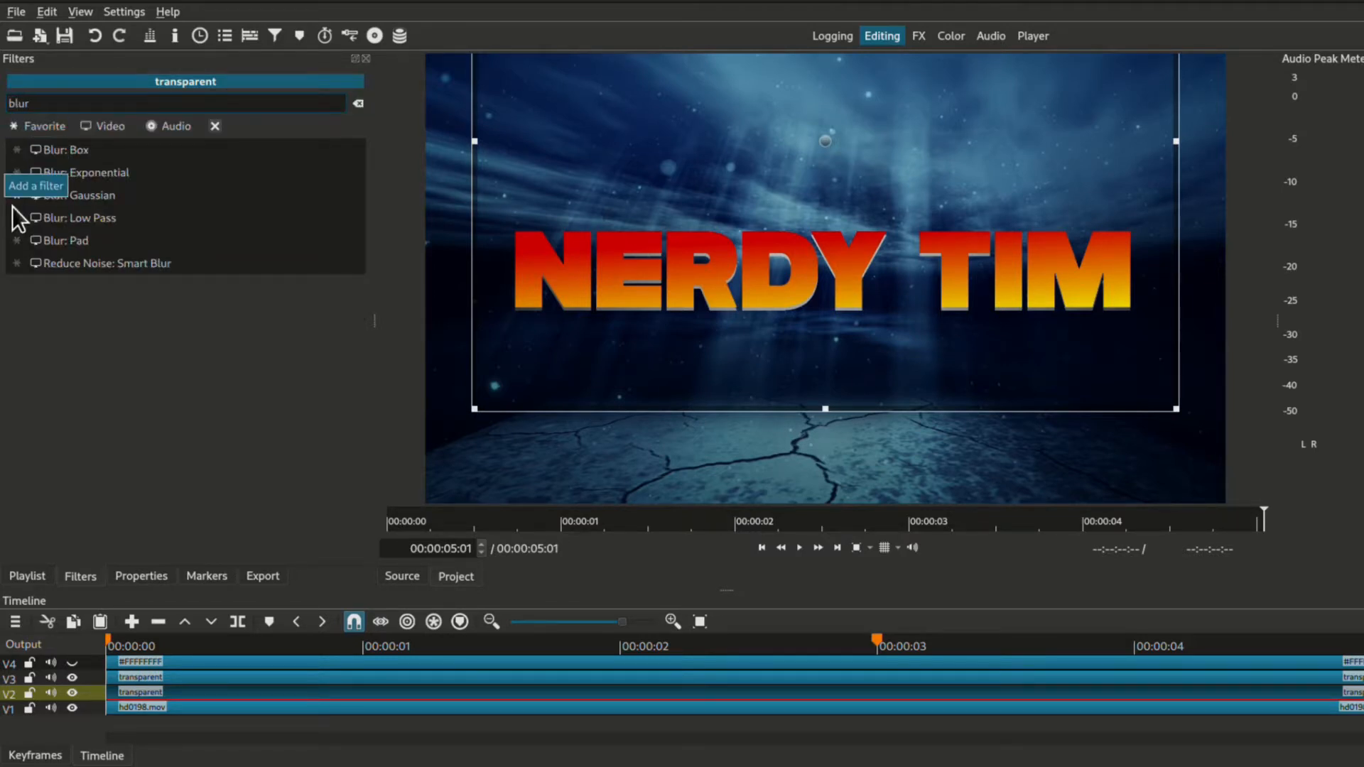
click(67, 157)
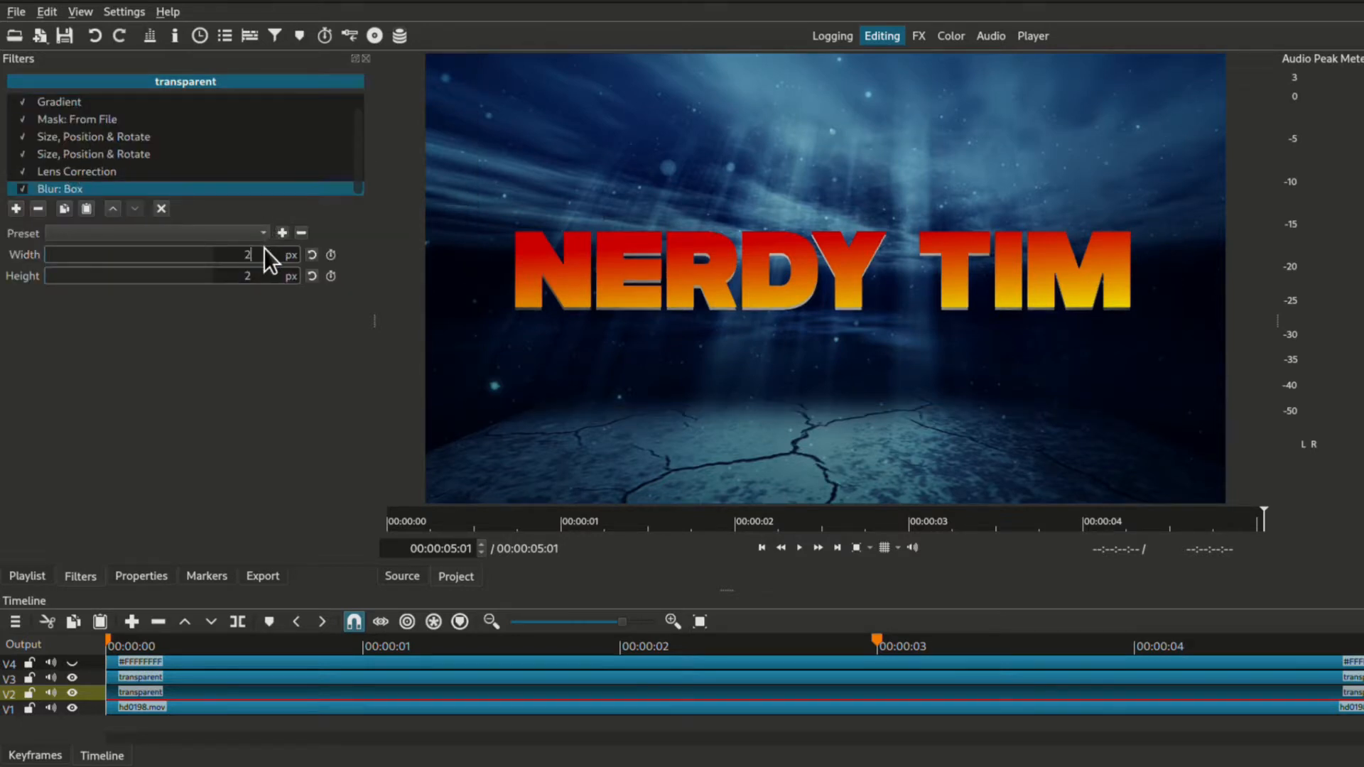
text(55)
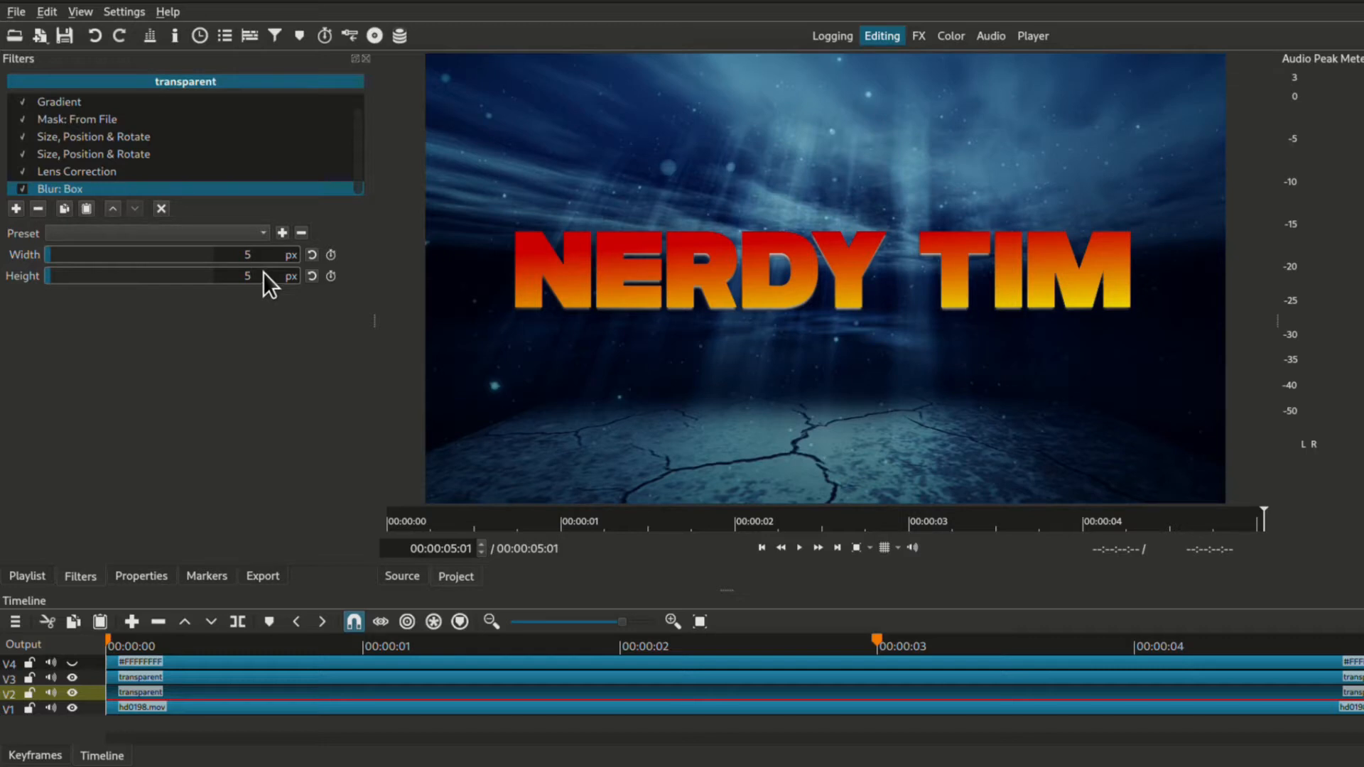
Step: Add an Unpremultiply Alpha filter after the box blur on the V2 clip and play the title animation from the start
click(15, 209)
text(mu)
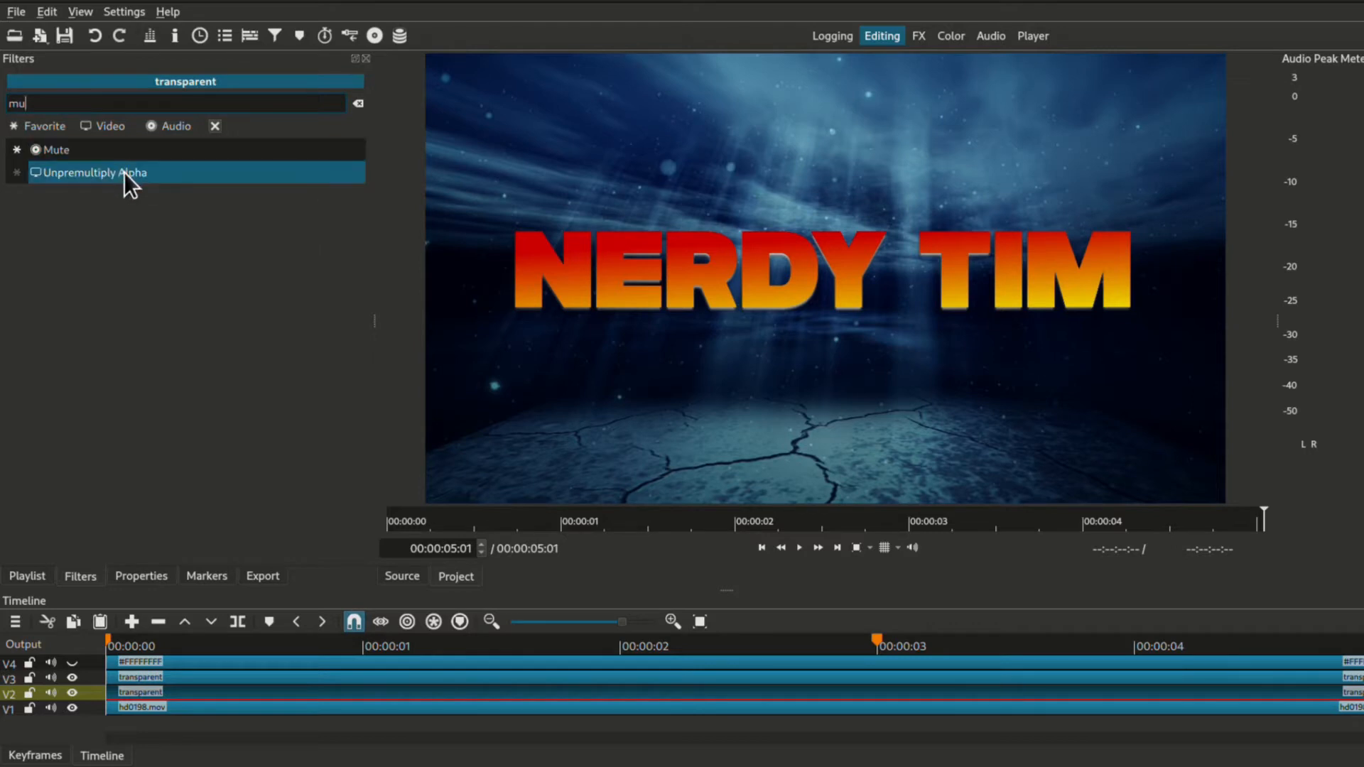
click(123, 172)
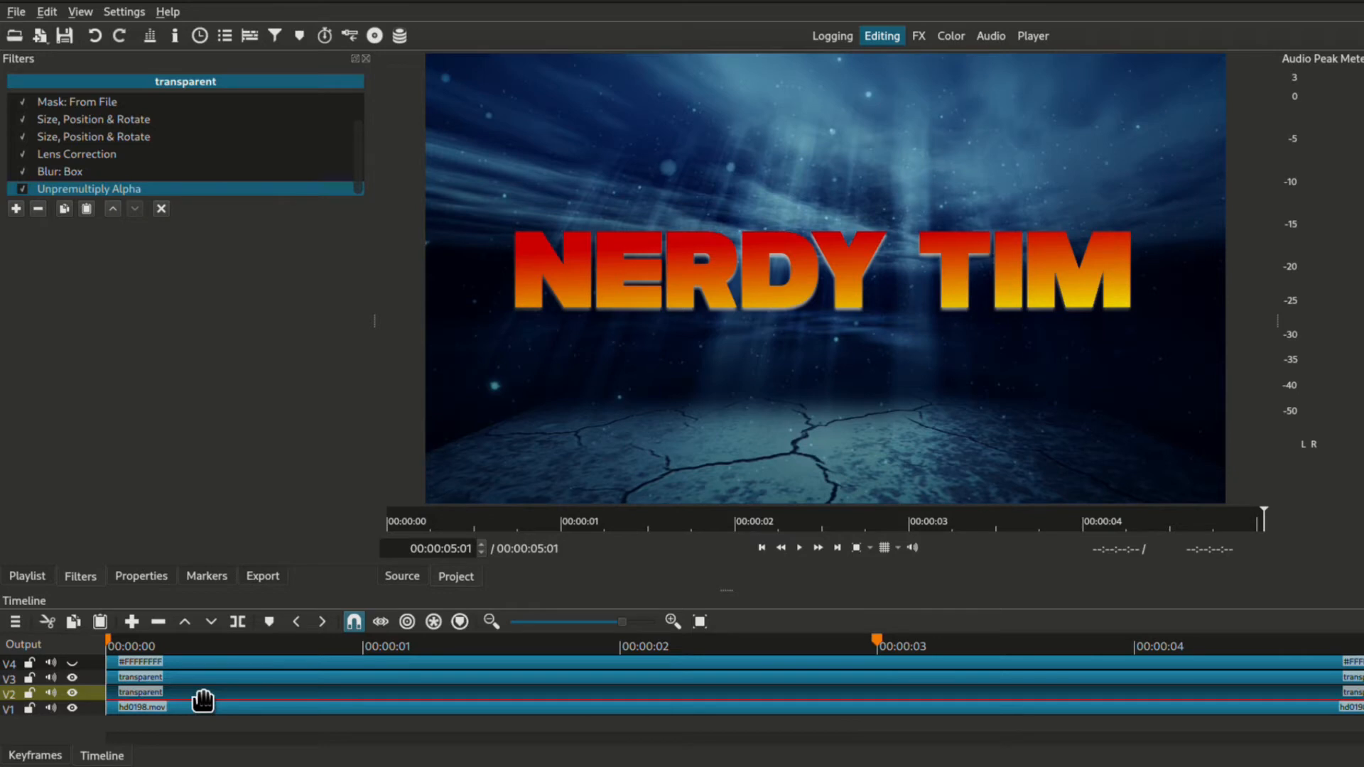
key(Home)
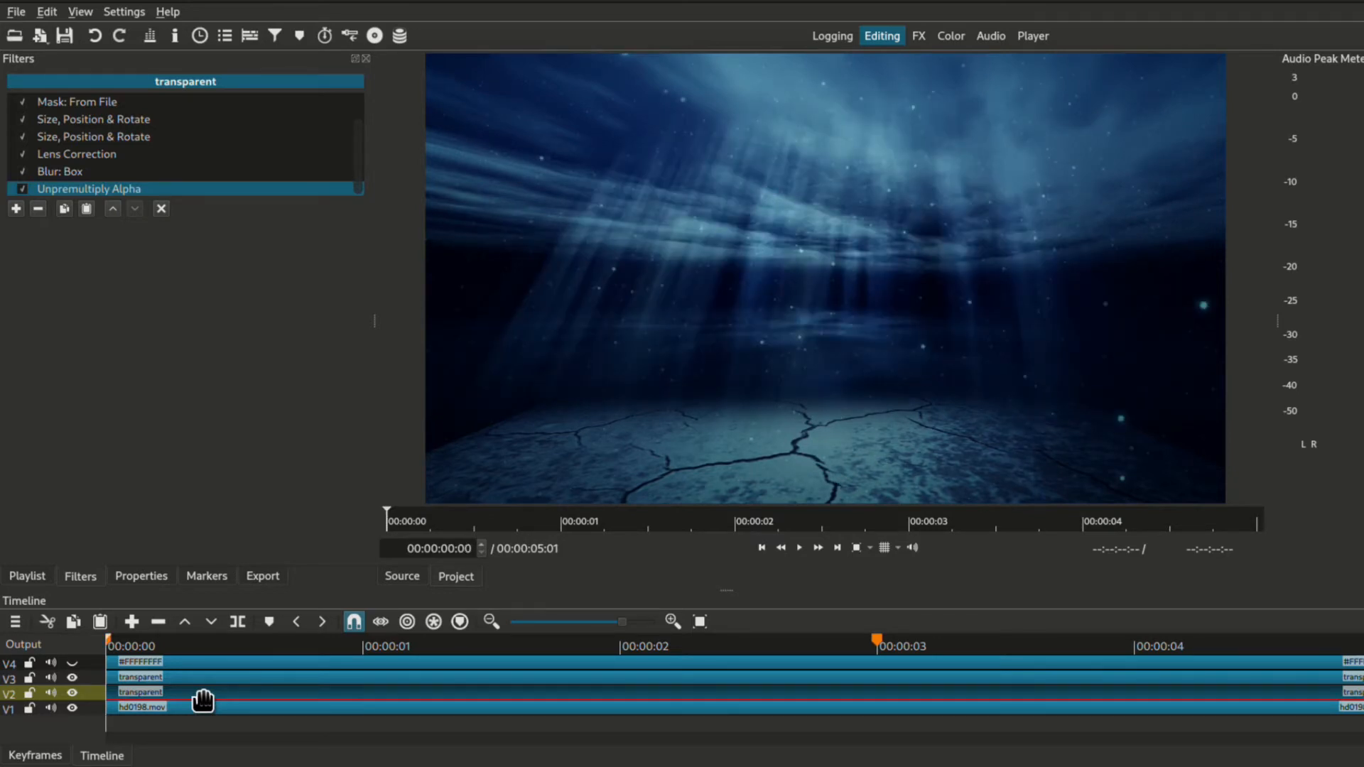
key(space)
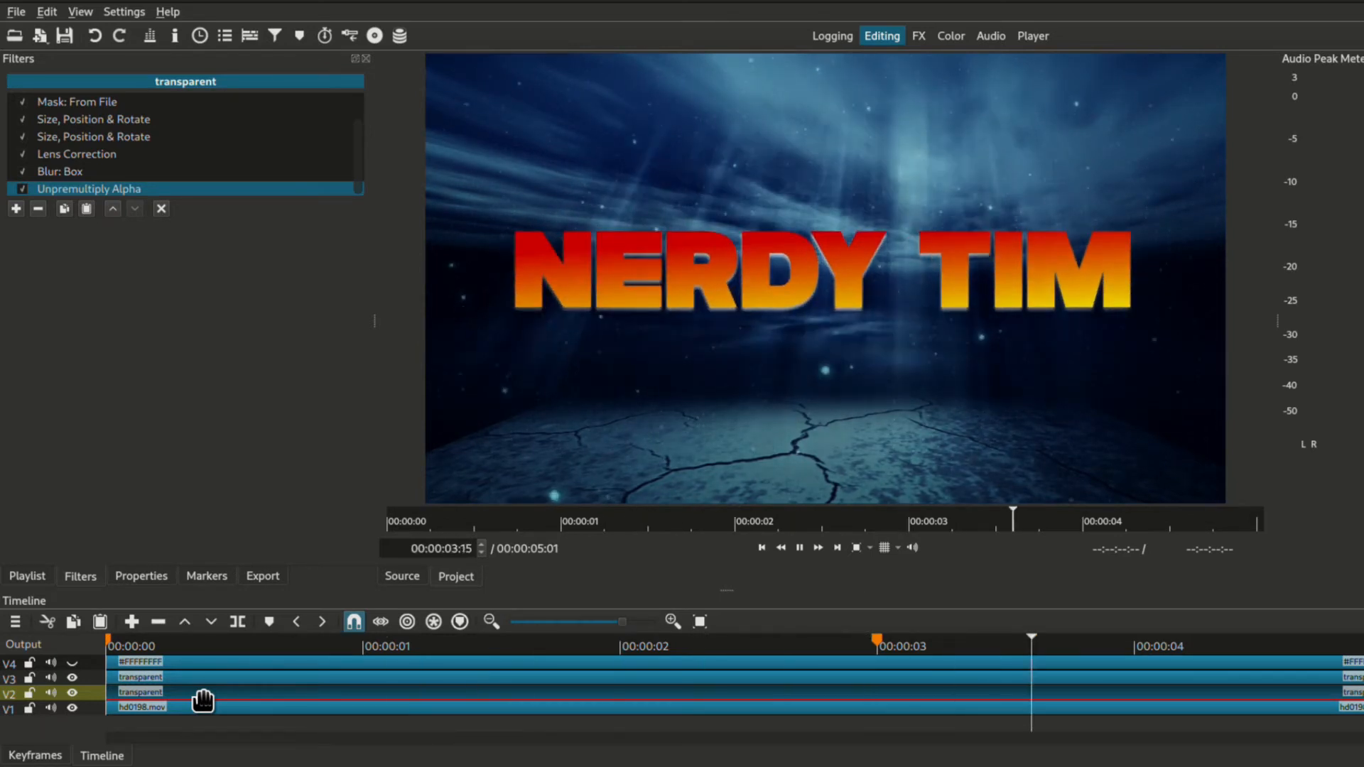
key(space)
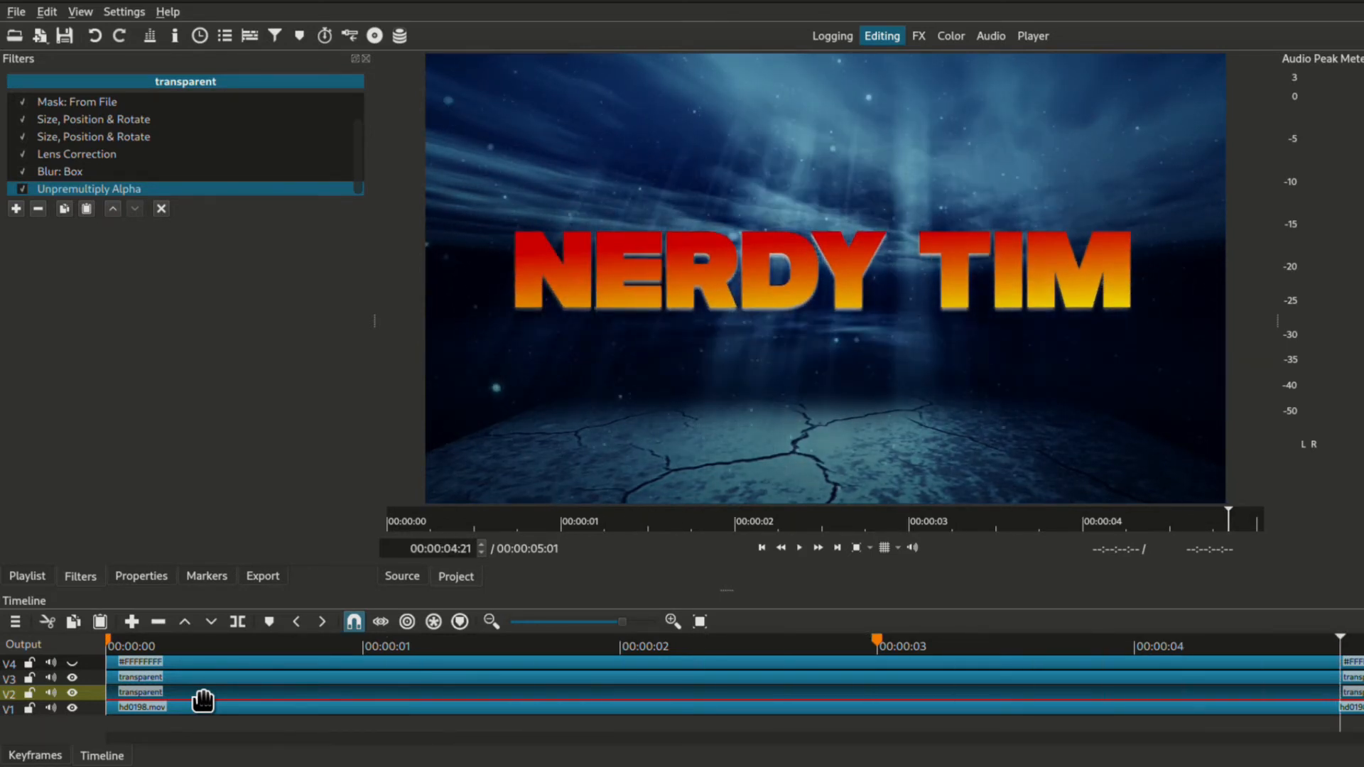